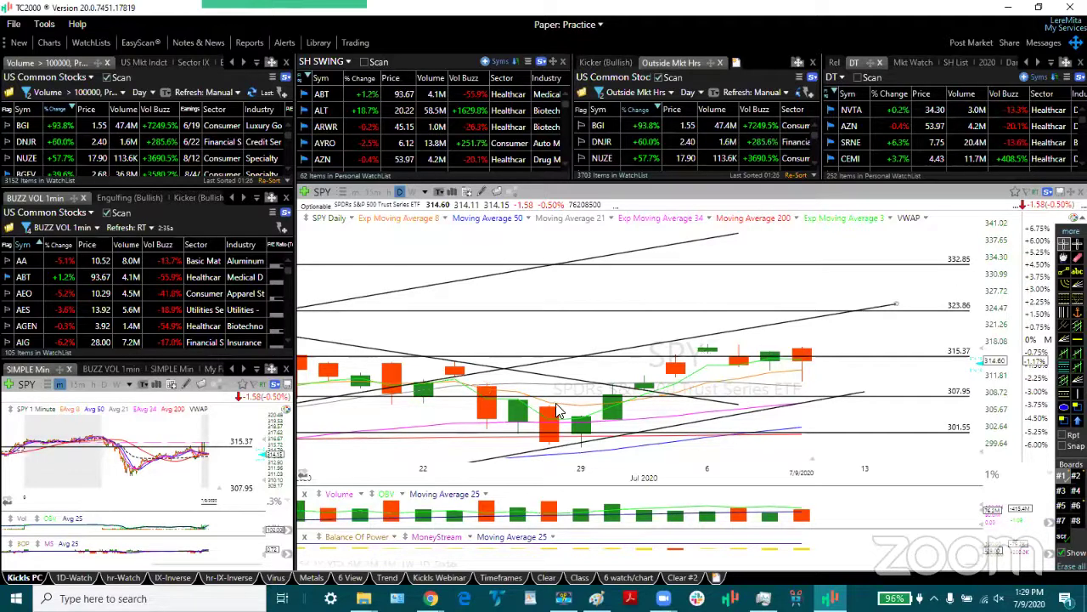
Step: Review SPY's intraday price action on the 1-minute chart and inspect the candle at the late-morning low
{"action": "left_click", "coordinate": [445, 565]}
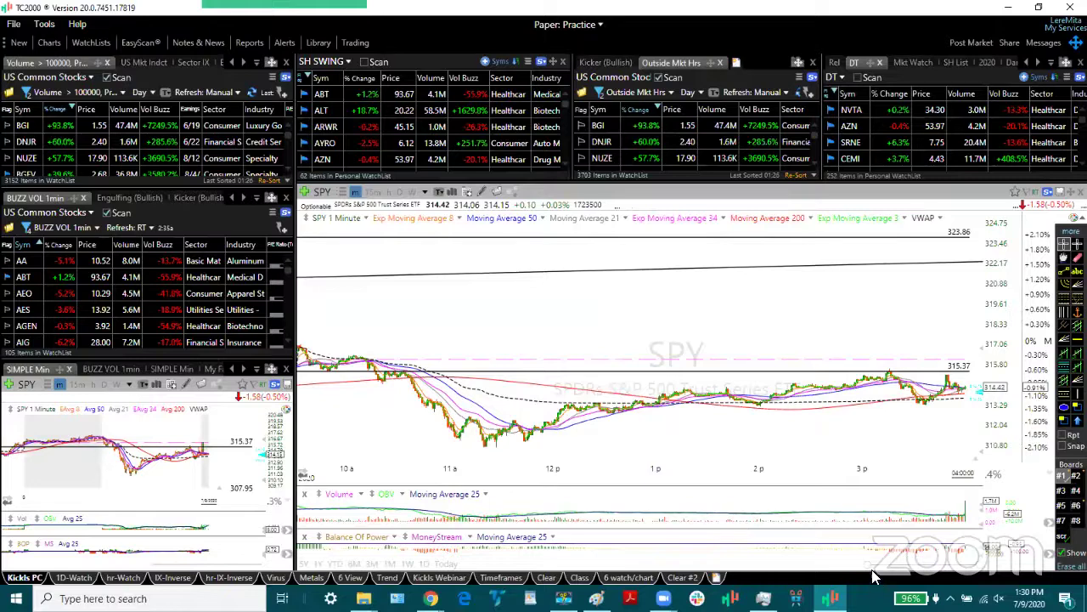
{"action": "left_click_drag", "start_coordinate": [871, 564], "coordinate": [836, 563]}
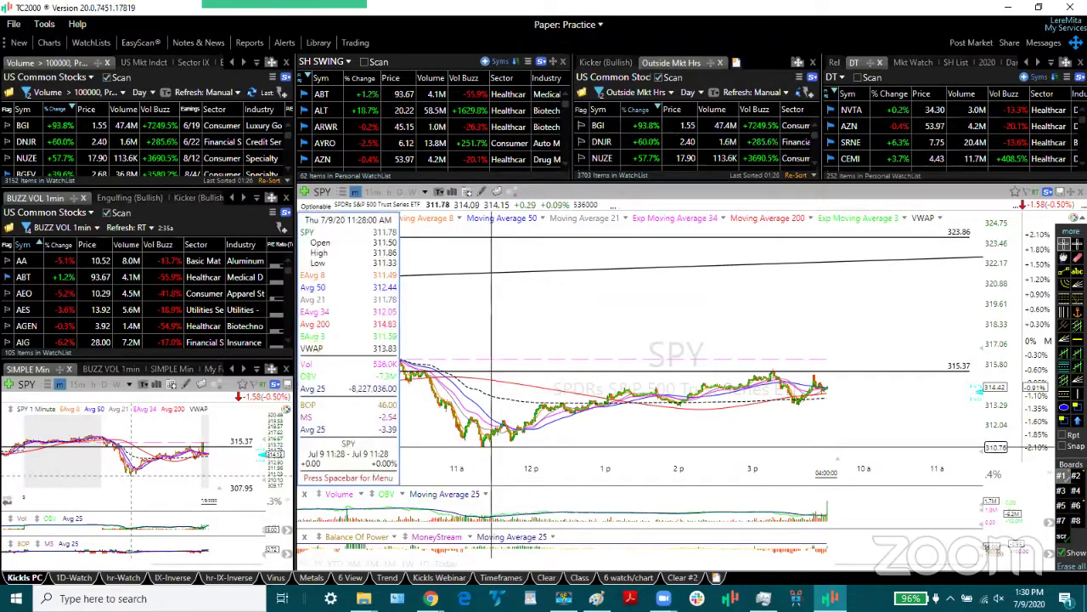
{"action": "left_click", "coordinate": [492, 447]}
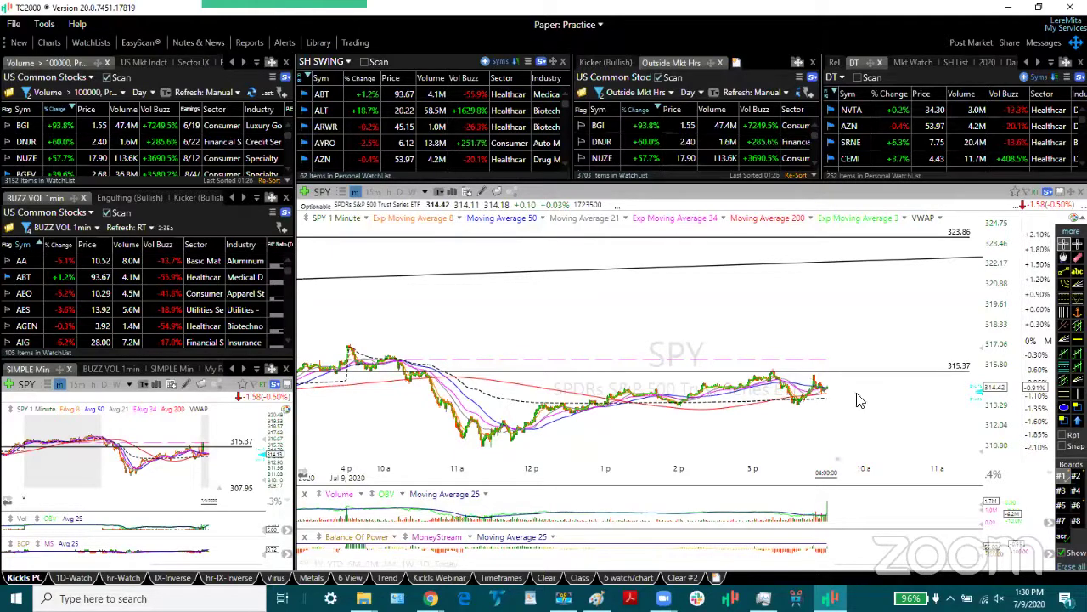
Step: Return SPY to the daily chart and extend the descending trendline to July 13, meeting the rising trendline's end near 308
{"action": "key", "text": "d"}
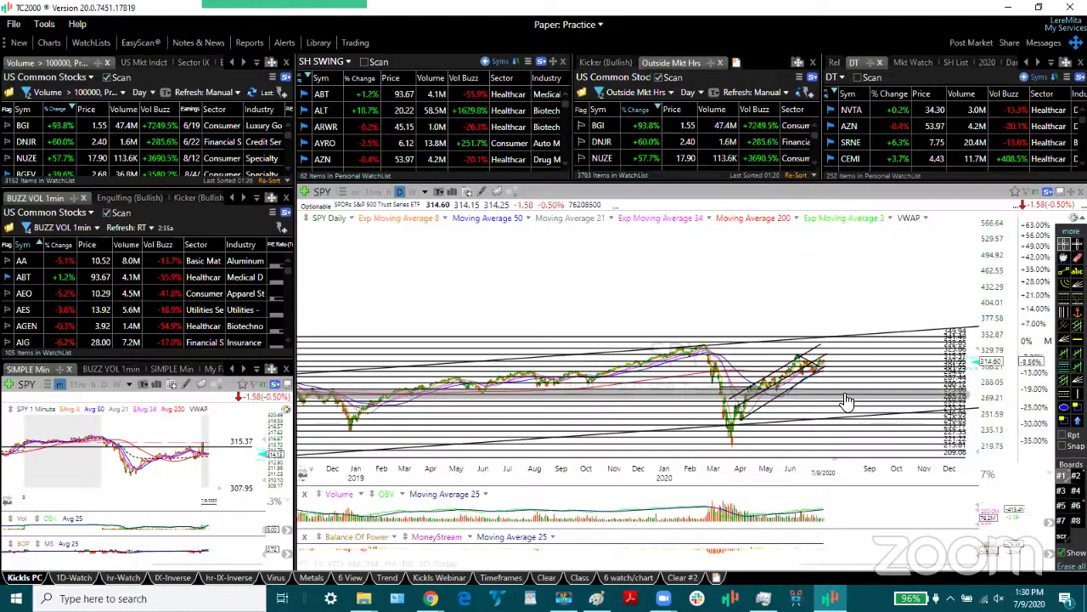
{"action": "scroll", "coordinate": [847, 401], "scroll_direction": "up", "scroll_amount": 8}
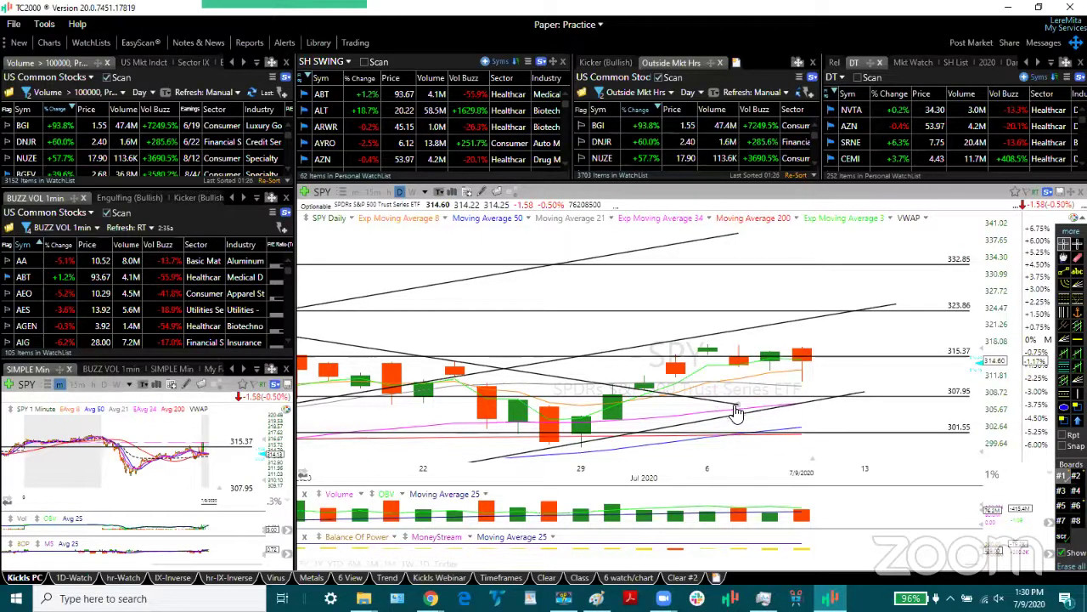
{"action": "left_click_drag", "start_coordinate": [739, 412], "coordinate": [871, 397]}
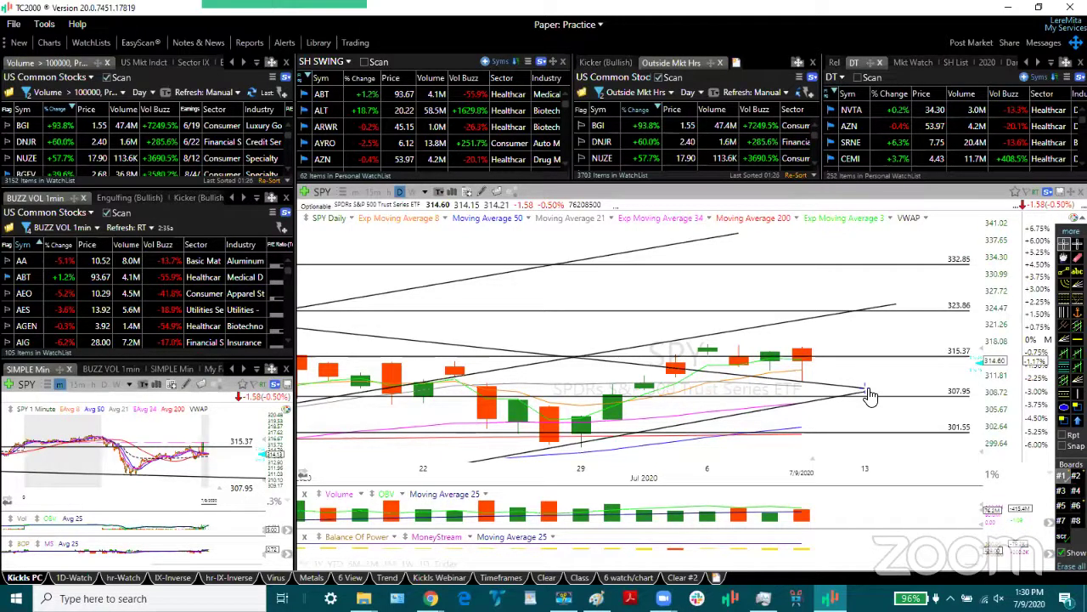
Step: Compare VXX and UVXY on their daily and 1-minute charts, finishing on VXX at 1 minute
{"action": "type", "text": "VXX"}
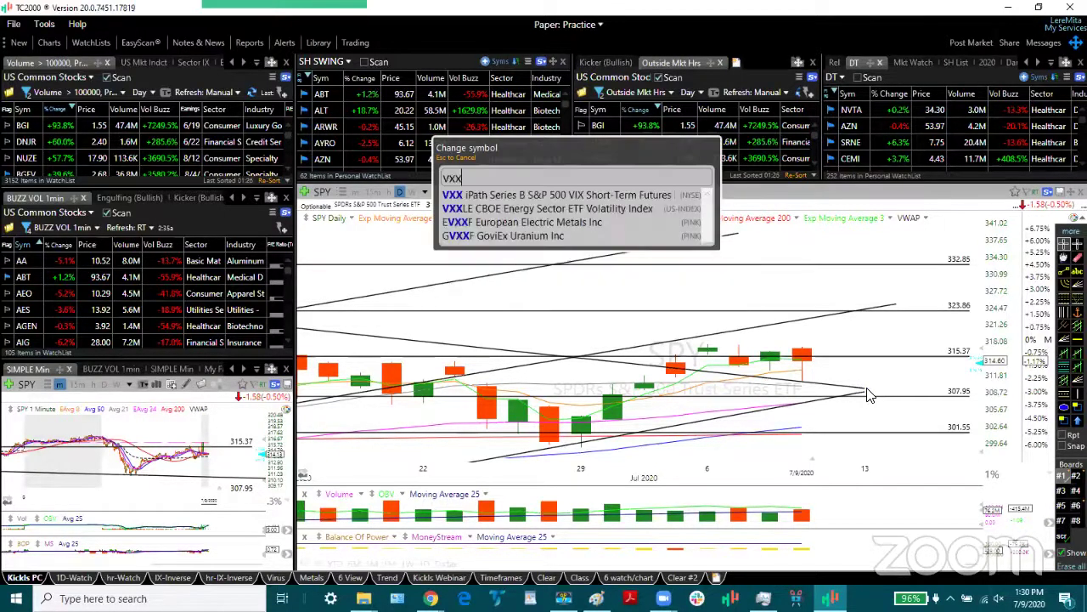
{"action": "key", "text": "Return"}
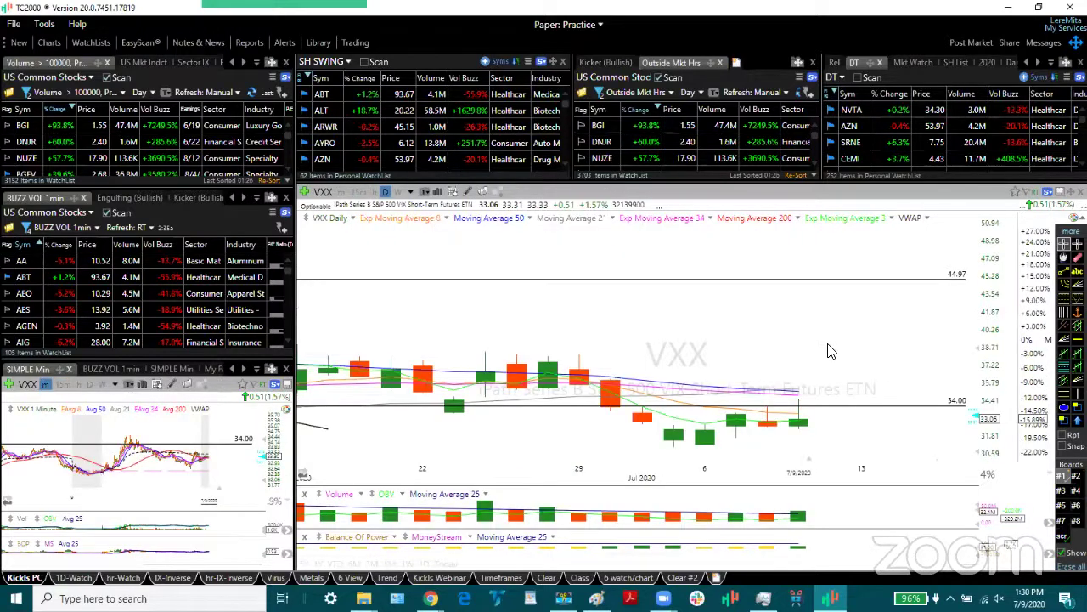
{"action": "type", "text": "UVXY"}
{"action": "key", "text": "Return"}
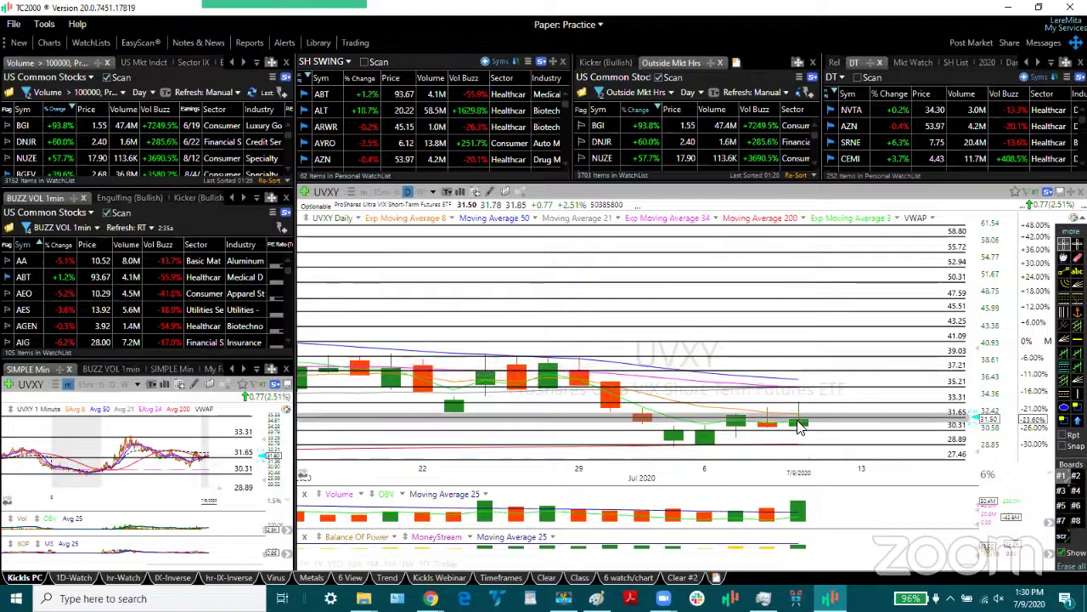
{"action": "left_click", "coordinate": [443, 565]}
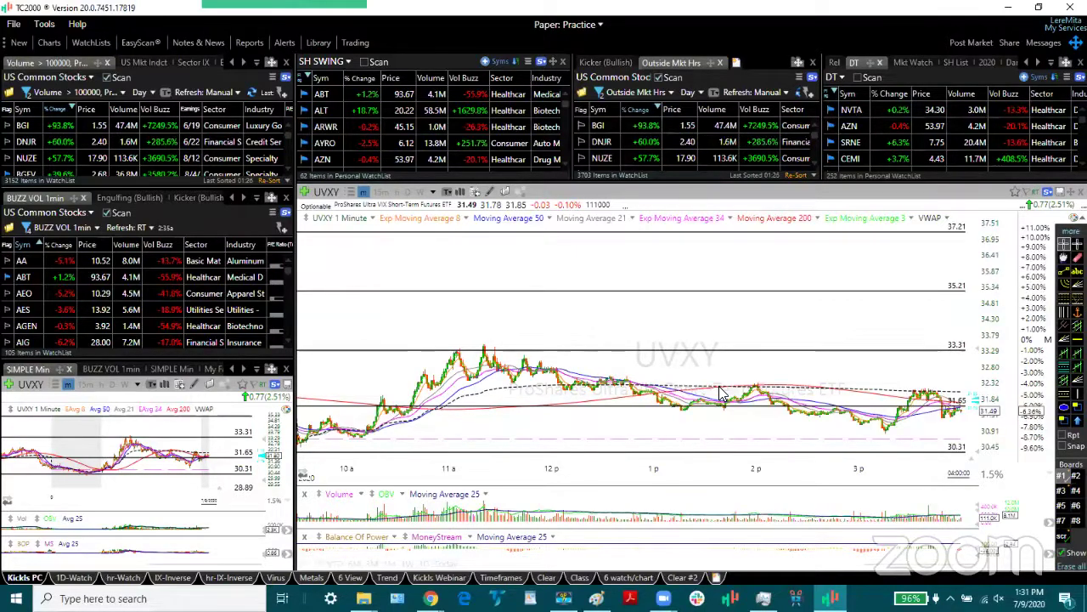
{"action": "type", "text": "VXX"}
{"action": "key", "text": "Return"}
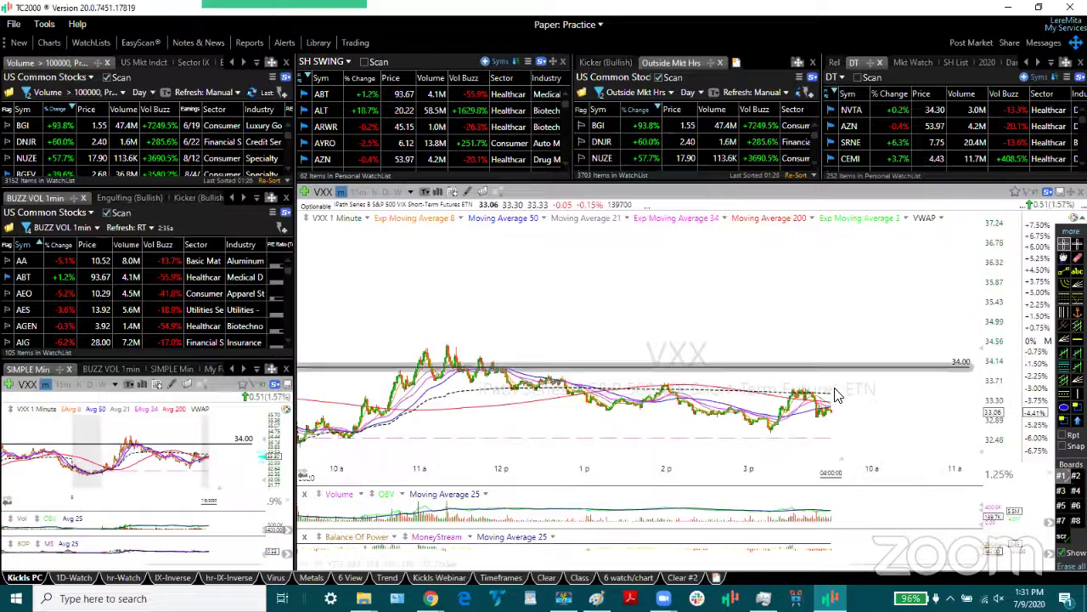
Step: On VXX's daily chart, extend the upper descending trendline across the mid-June high to mid-July, near the 34.00 level
{"action": "key", "text": "ctrl+d"}
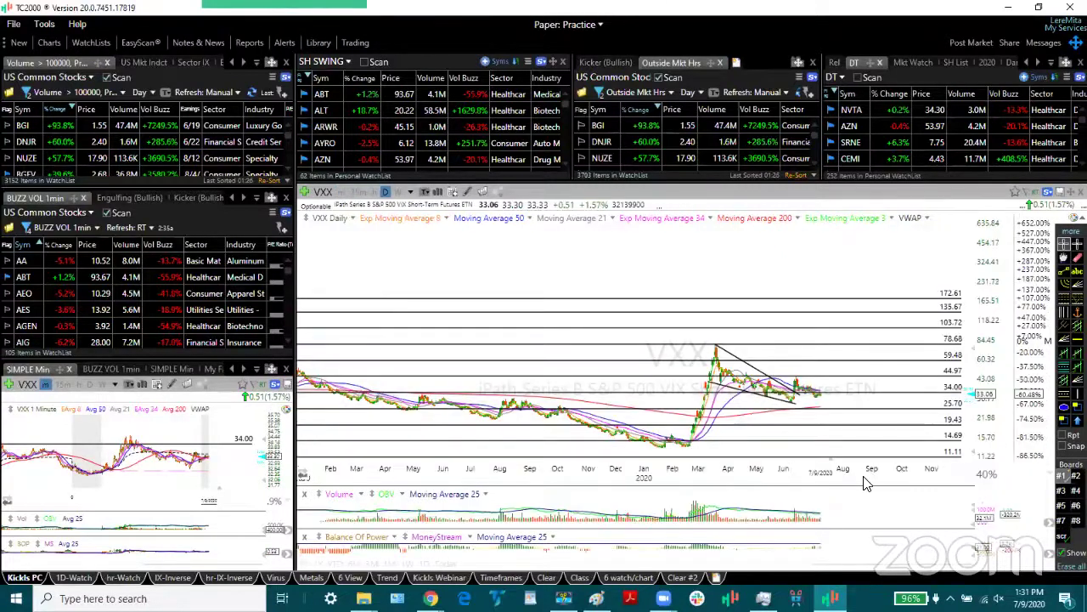
{"action": "scroll", "coordinate": [864, 478], "scroll_direction": "down", "scroll_amount": 2}
{"action": "scroll", "coordinate": [899, 544], "scroll_direction": "up", "scroll_amount": 5}
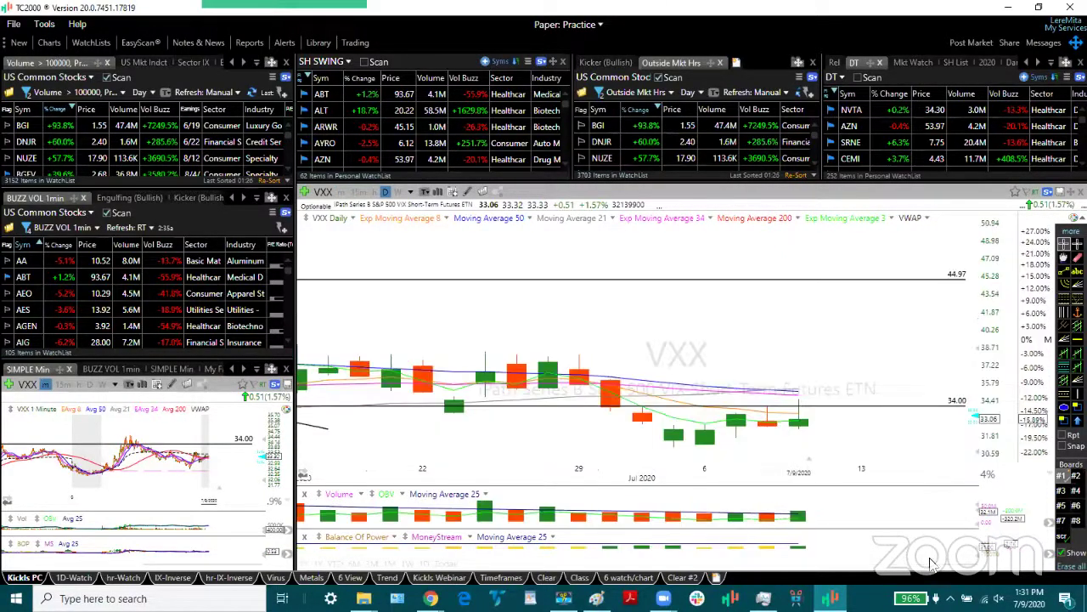
{"action": "scroll", "coordinate": [899, 467], "scroll_direction": "down", "scroll_amount": 5}
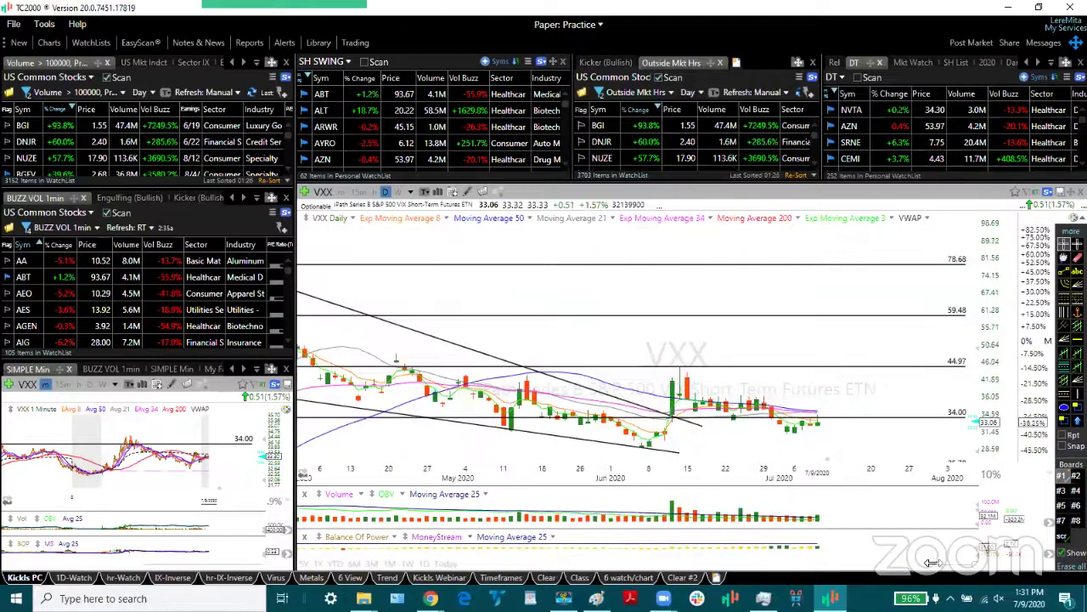
{"action": "scroll", "coordinate": [899, 468], "scroll_direction": "down", "scroll_amount": 1}
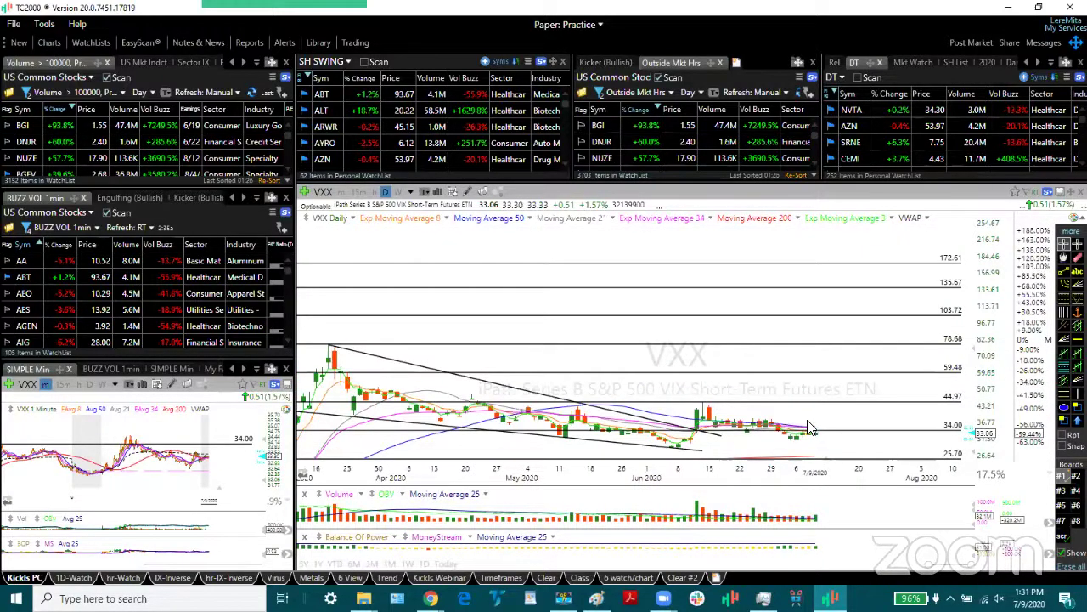
{"action": "left_click", "coordinate": [779, 421]}
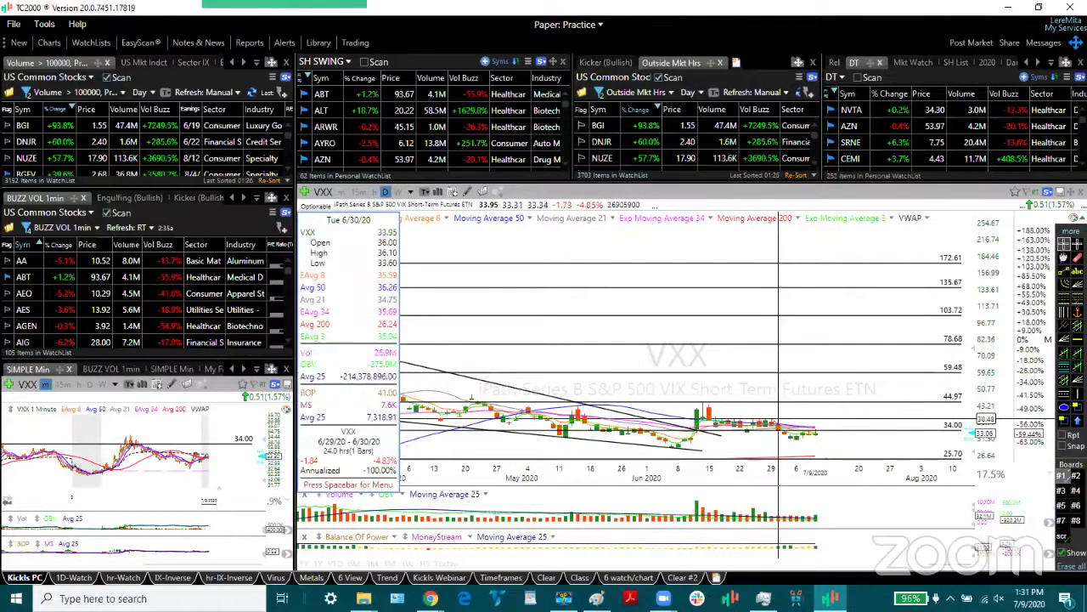
{"action": "left_click_drag", "start_coordinate": [778, 421], "coordinate": [780, 425]}
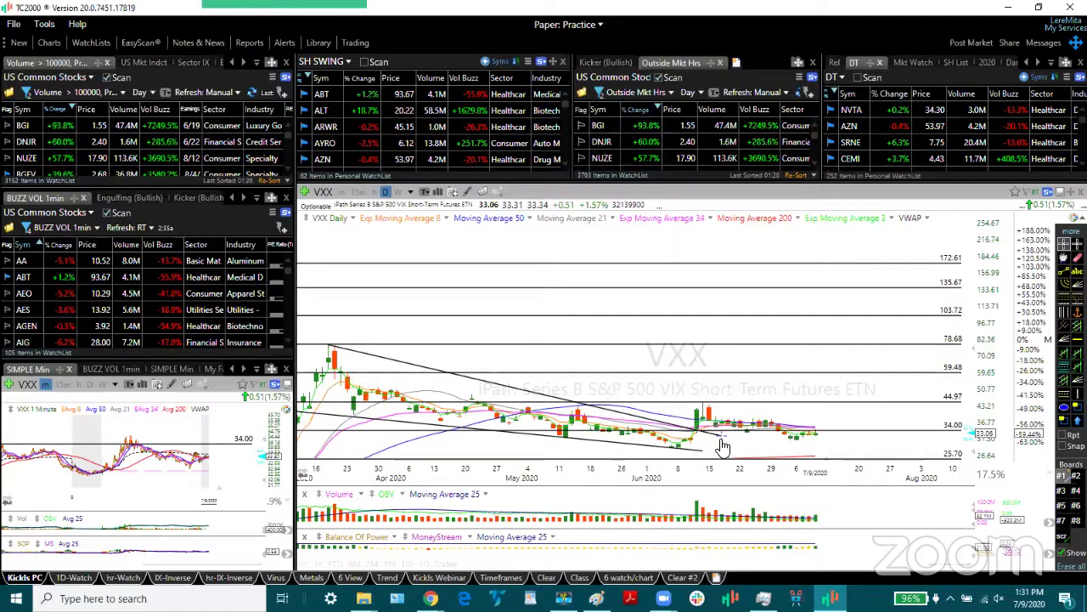
{"action": "left_click_drag", "start_coordinate": [722, 446], "coordinate": [848, 427]}
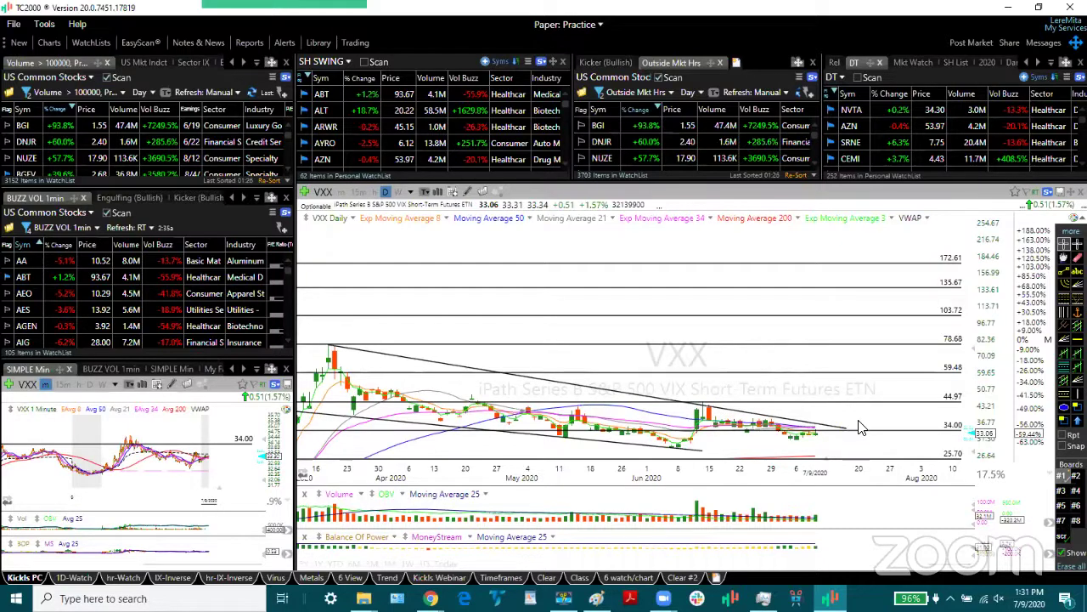
Step: Open ABT from the SH SWING watchlist and examine its daily chart around the descending trendline and overhead price levels
{"action": "left_click", "coordinate": [328, 95]}
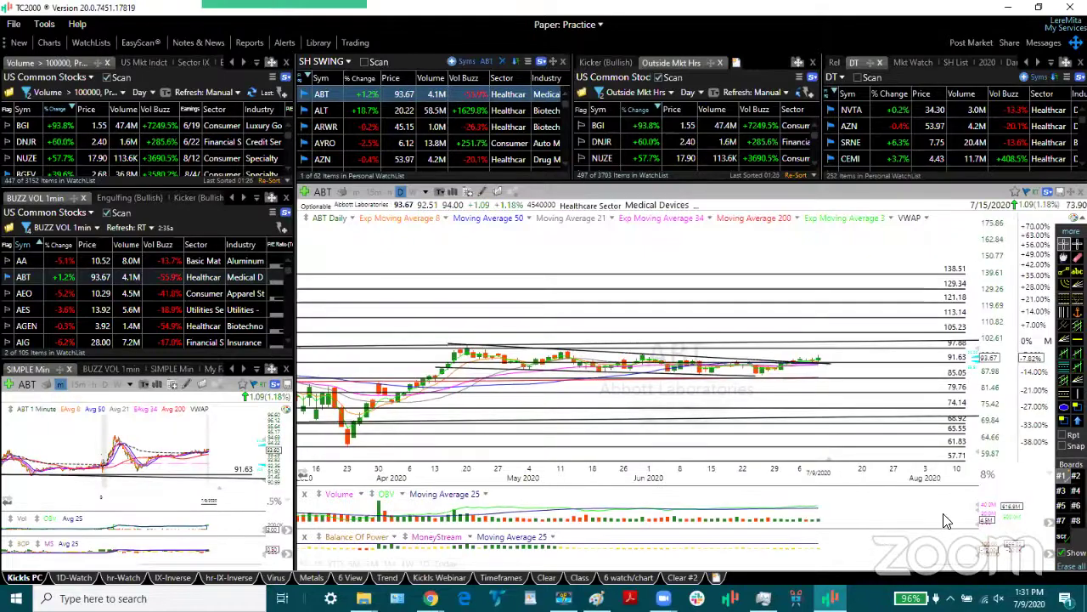
{"action": "scroll", "coordinate": [860, 429], "scroll_direction": "up", "scroll_amount": 3}
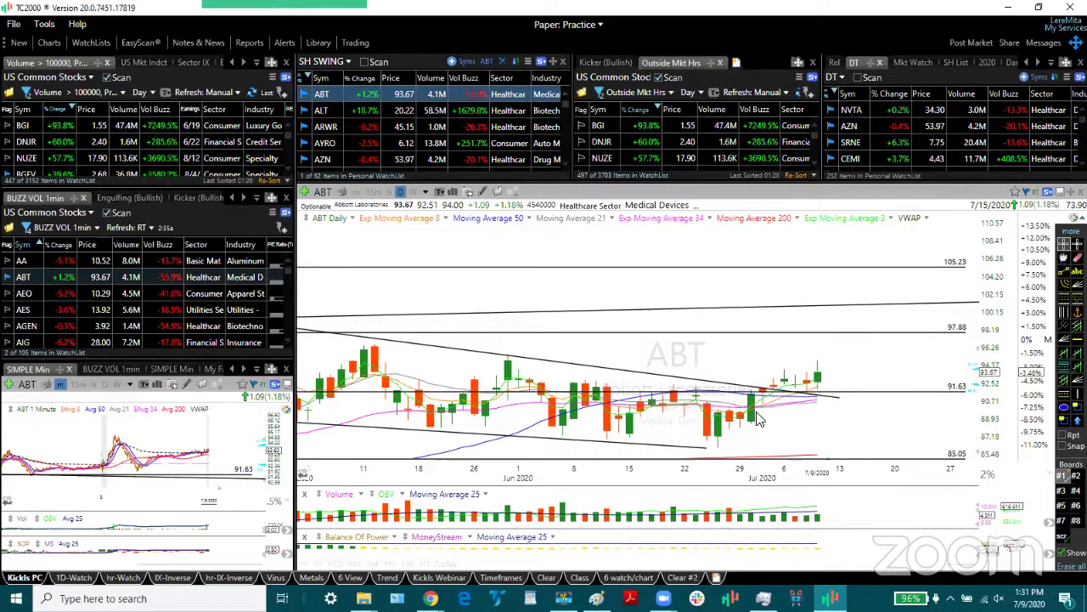
{"action": "left_click_drag", "start_coordinate": [947, 566], "coordinate": [933, 565]}
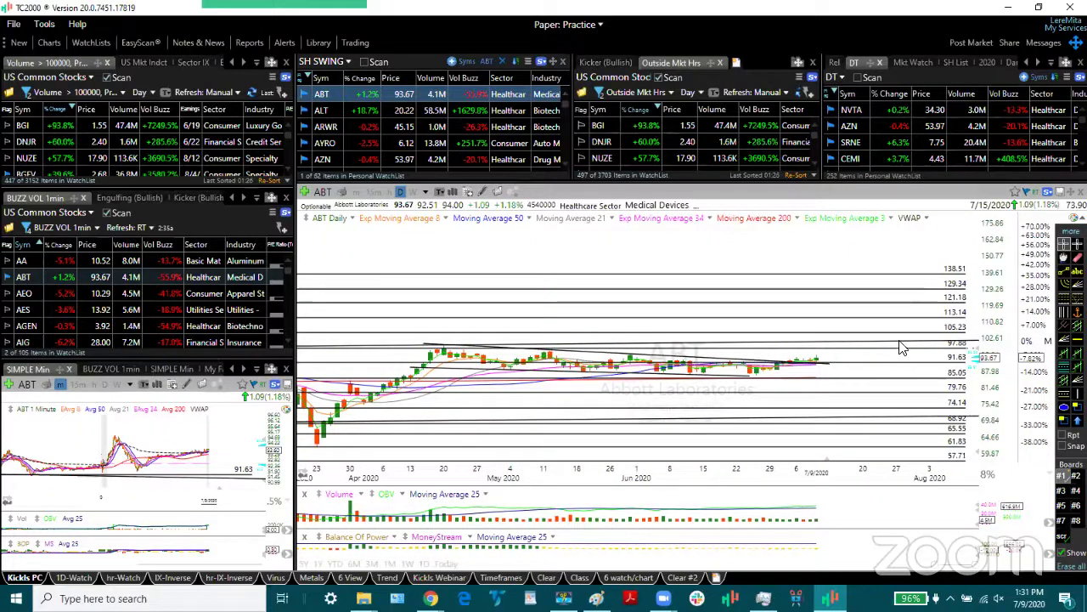
{"action": "left_click_drag", "start_coordinate": [968, 286], "coordinate": [967, 272]}
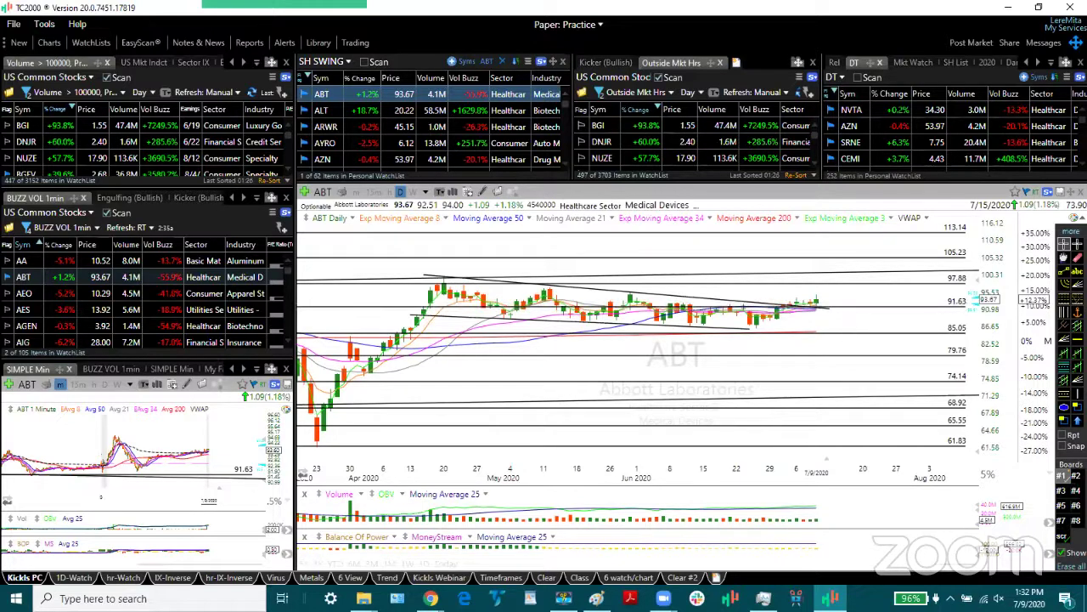
{"action": "left_click_drag", "start_coordinate": [851, 314], "coordinate": [857, 310]}
{"action": "left_click_drag", "start_coordinate": [958, 562], "coordinate": [980, 562]}
{"action": "left_click_drag", "start_coordinate": [982, 284], "coordinate": [965, 362]}
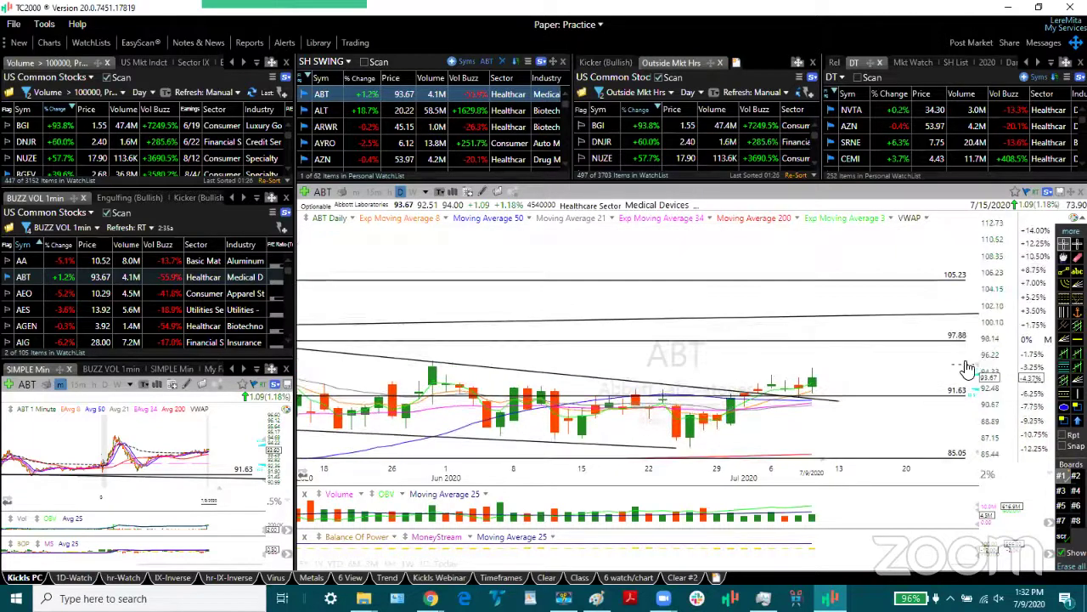
Step: Open ALT from the SH SWING watchlist and move the 43.88 horizontal line on its daily chart to 40.96
{"action": "key", "text": "Down"}
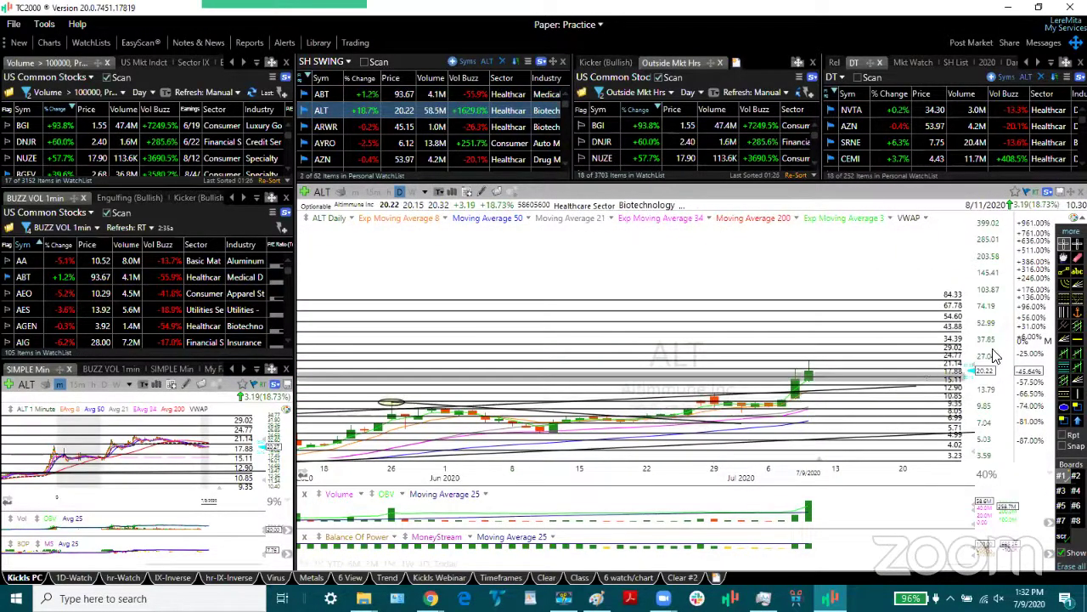
{"action": "left_click_drag", "start_coordinate": [972, 360], "coordinate": [967, 294]}
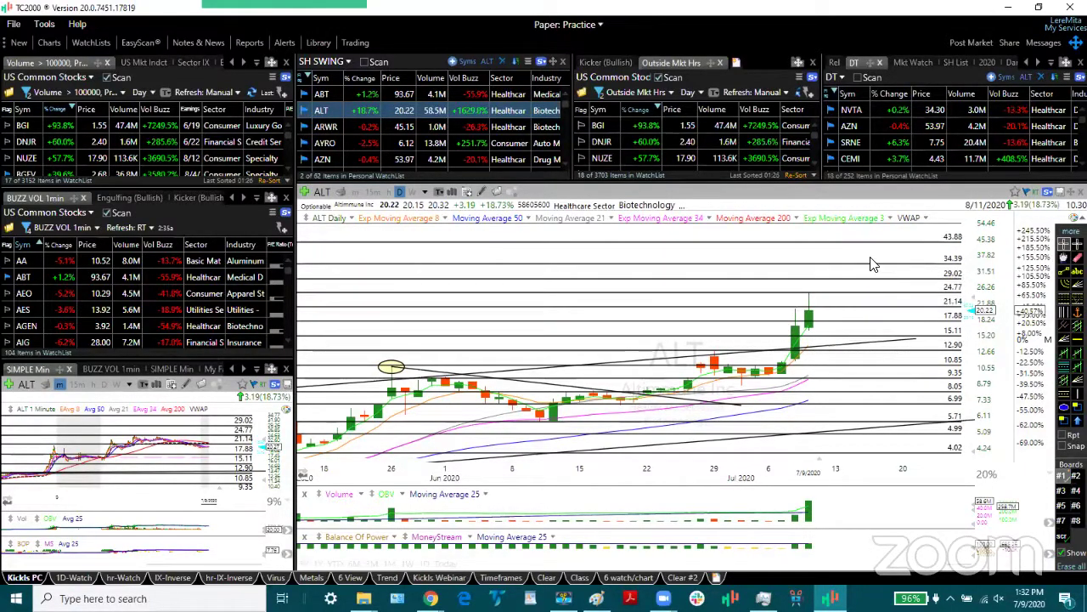
{"action": "left_click_drag", "start_coordinate": [881, 251], "coordinate": [862, 257]}
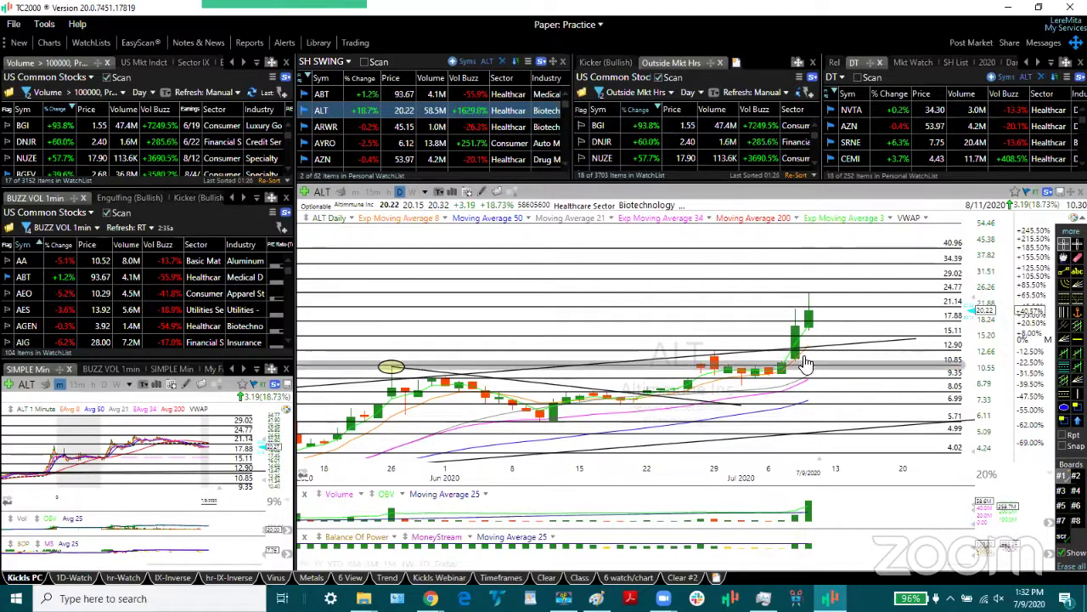
{"action": "left_click_drag", "start_coordinate": [764, 374], "coordinate": [803, 343]}
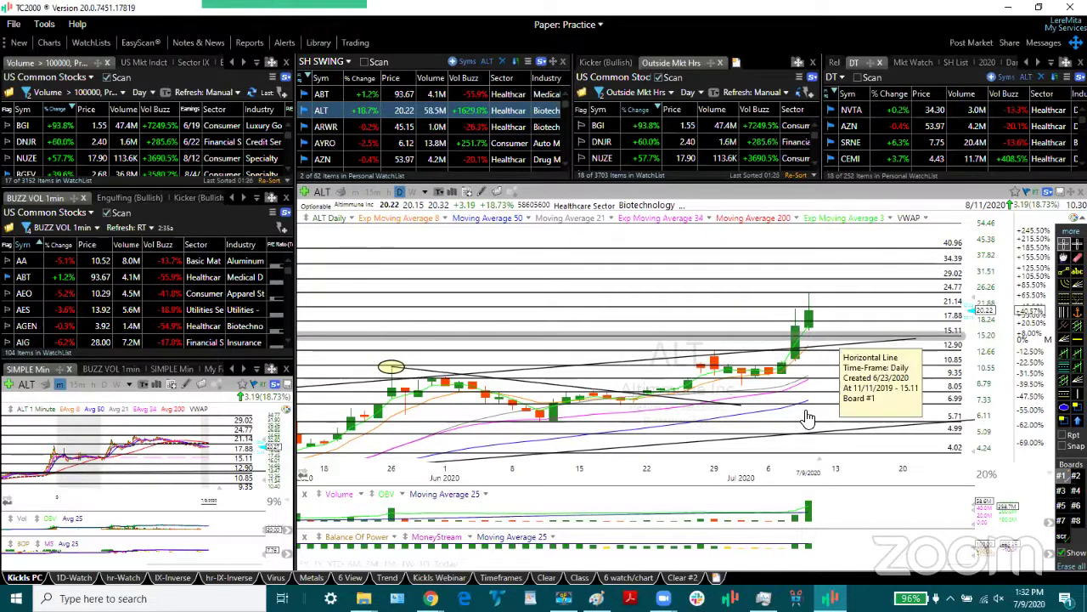
Step: Examine ARWR's daily chart from the SH SWING watchlist, focusing on the levels above the current price
{"action": "key", "text": "Down"}
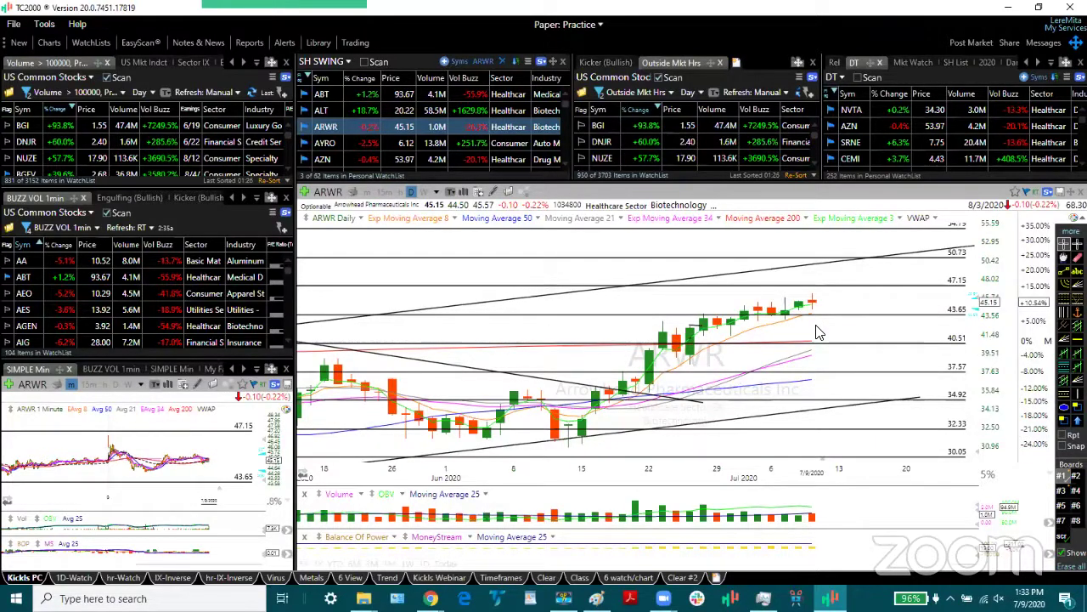
{"action": "key", "text": "Down"}
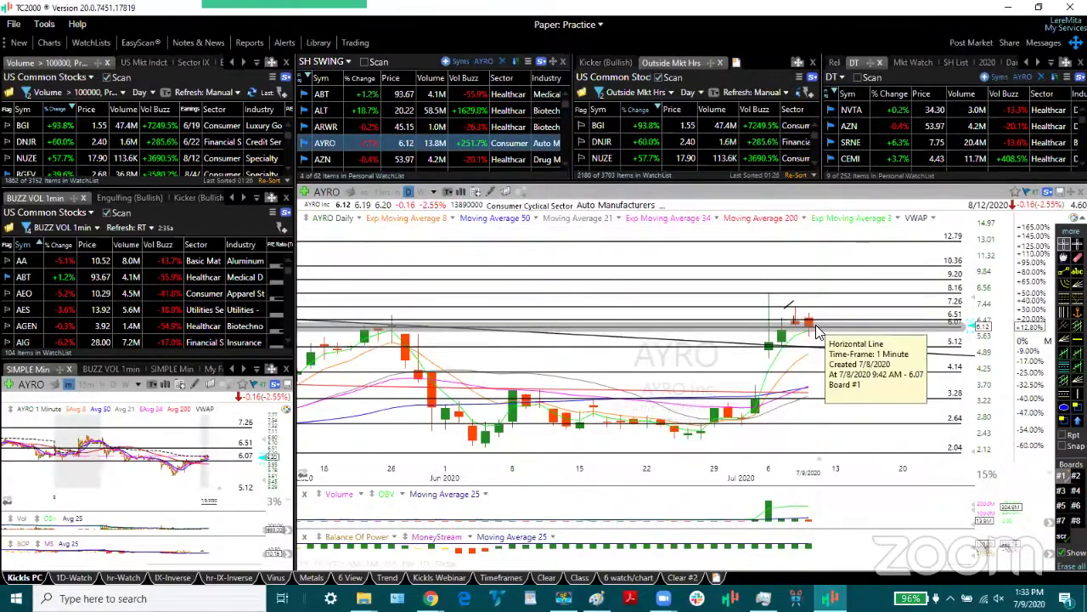
{"action": "key", "text": "Up"}
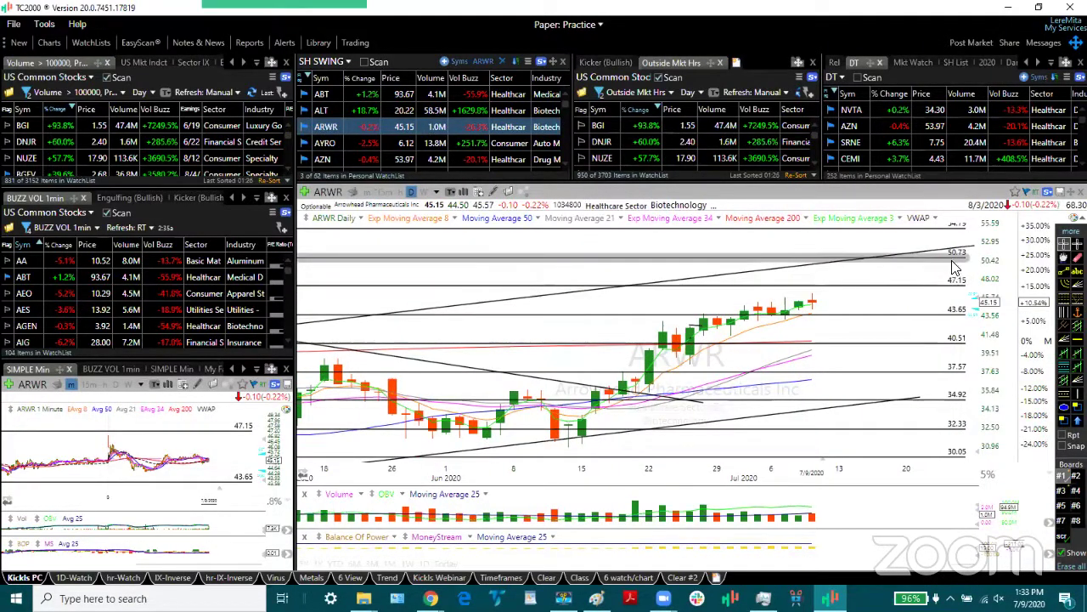
Step: Open AYRO from the SH SWING watchlist and review its 1-minute chart followed by its daily chart
{"action": "key", "text": "Down"}
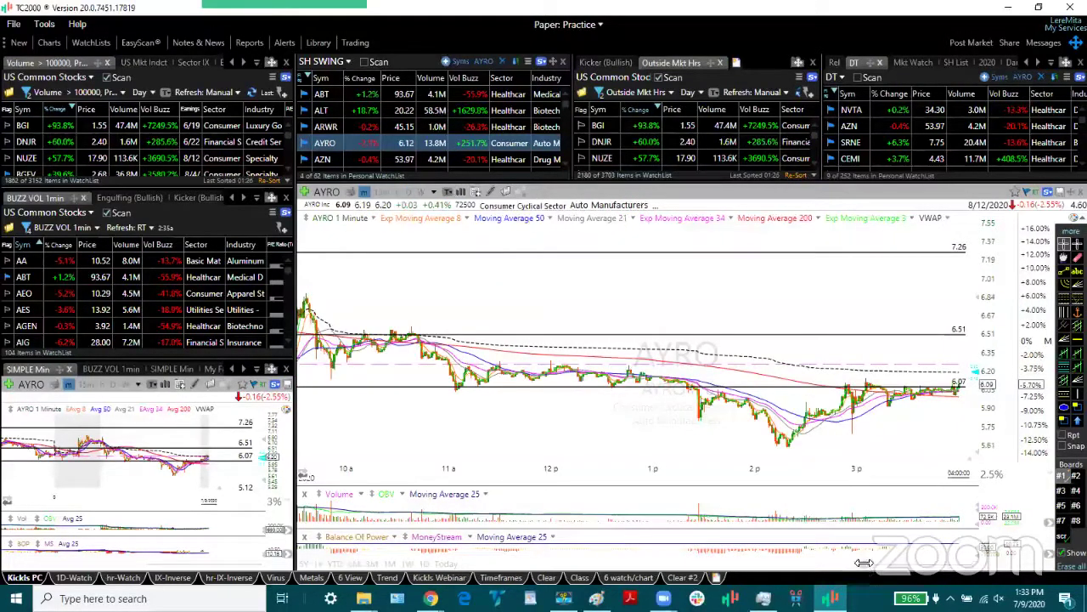
{"action": "left_click_drag", "start_coordinate": [852, 563], "coordinate": [835, 565]}
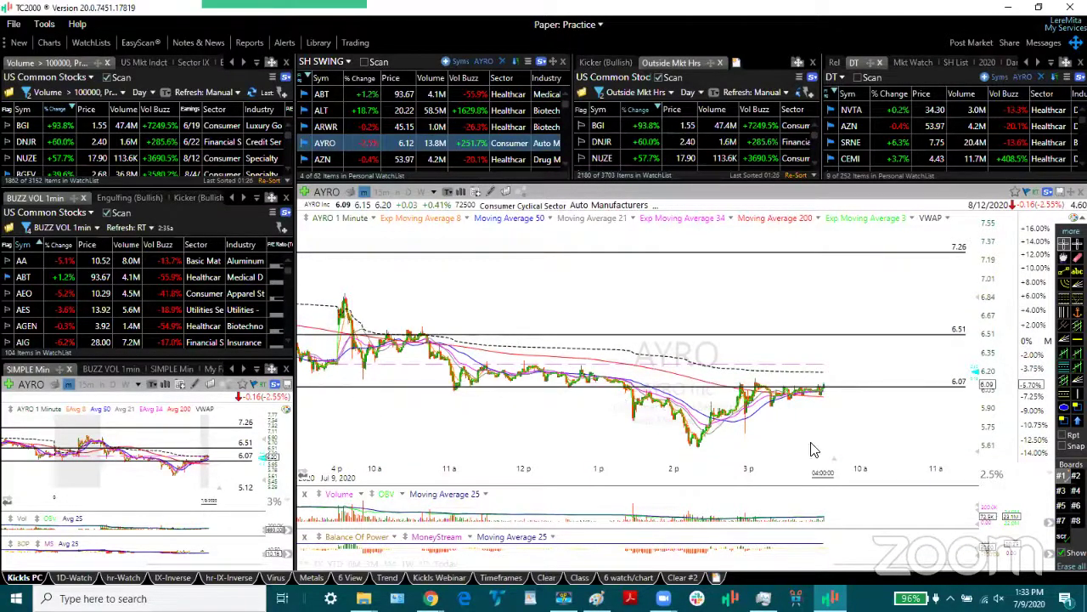
{"action": "key", "text": "4"}
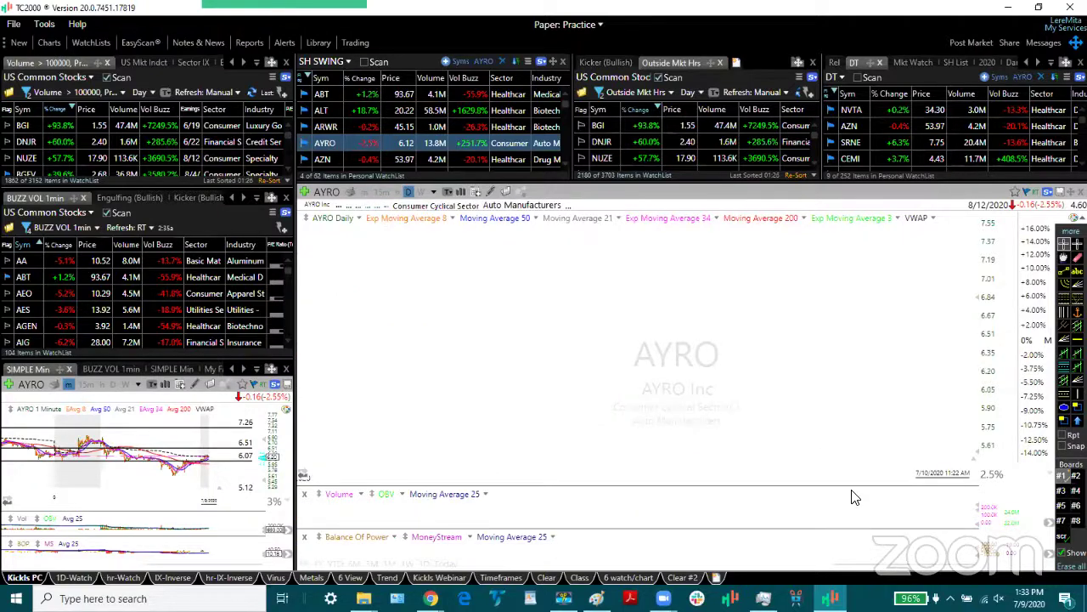
{"action": "left_click_drag", "start_coordinate": [855, 497], "coordinate": [456, 389]}
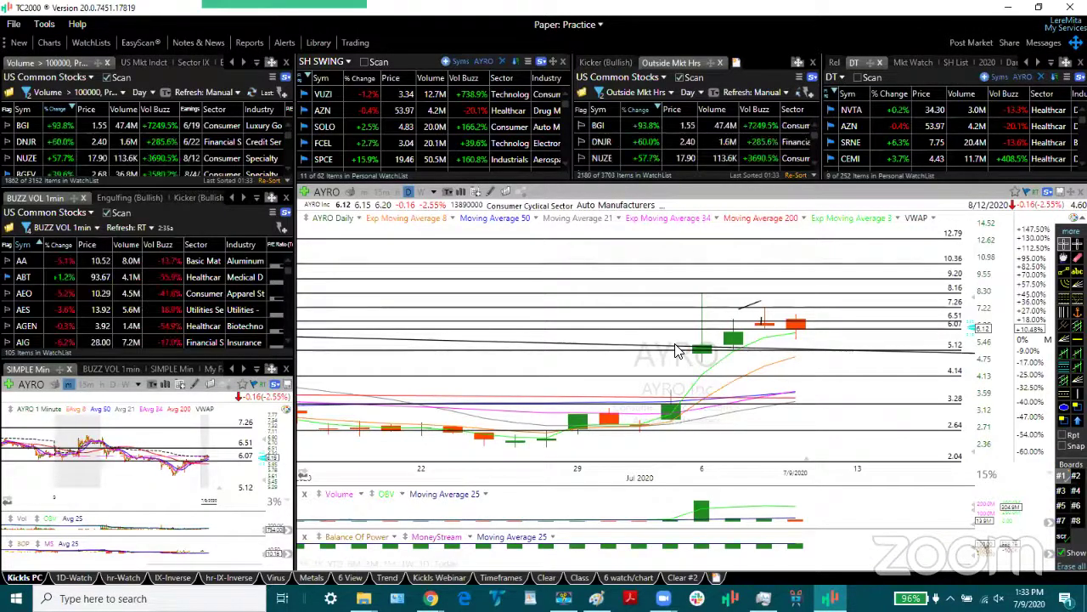
Step: Sort the SH SWING watchlist alphabetically by symbol
{"action": "left_click", "coordinate": [321, 78]}
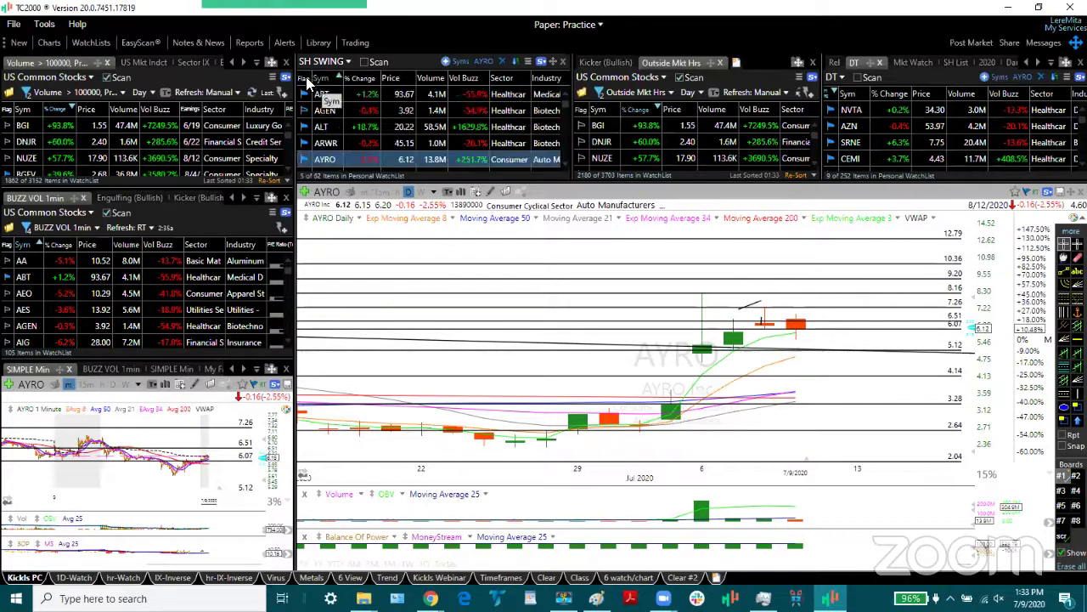
Step: Open AZN from the SH SWING watchlist and review its 1-minute and daily charts, widening the daily price range to cover the levels above
{"action": "left_click", "coordinate": [323, 159]}
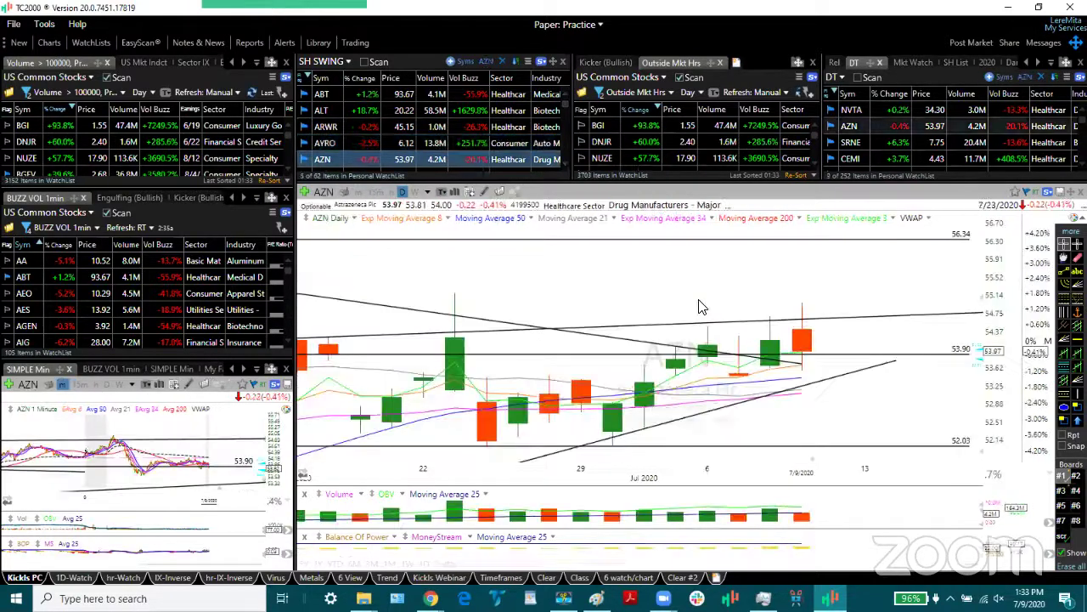
{"action": "left_click", "coordinate": [802, 332]}
{"action": "left_click", "coordinate": [445, 564]}
{"action": "left_click", "coordinate": [373, 564]}
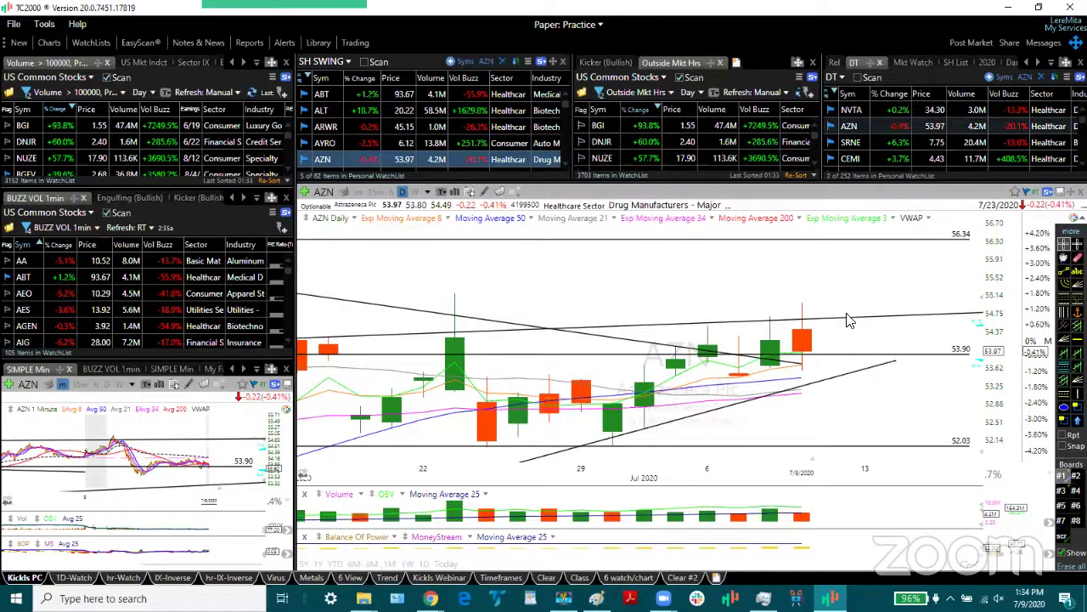
{"action": "left_click", "coordinate": [802, 293]}
{"action": "left_click_drag", "start_coordinate": [977, 295], "coordinate": [944, 360]}
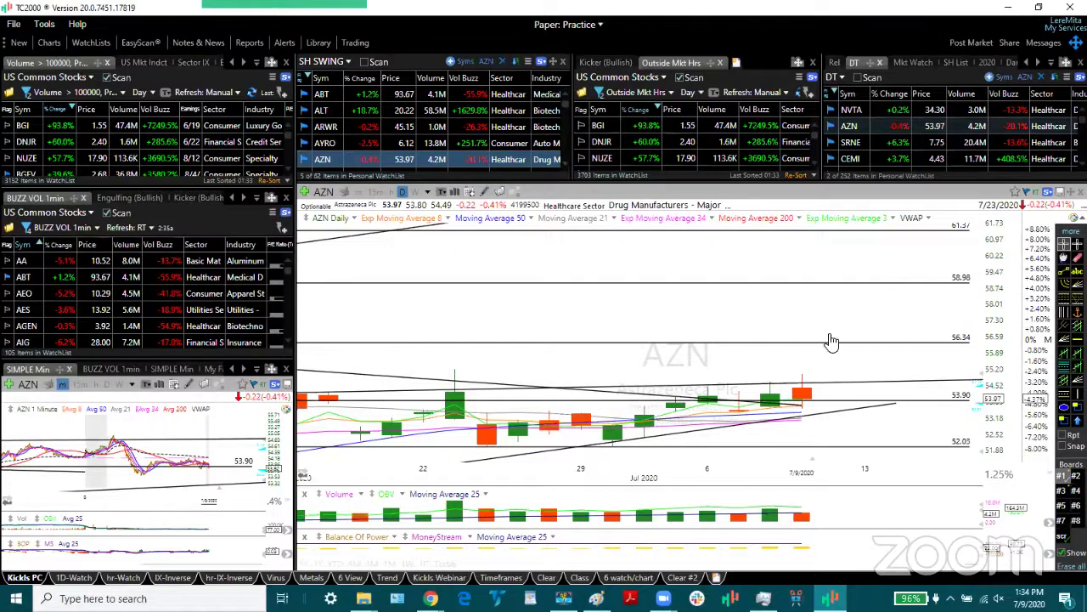
Step: Open BGFV from the SH SWING watchlist and review its daily chart, its 1-minute chart, and the daily again
{"action": "key", "text": "space"}
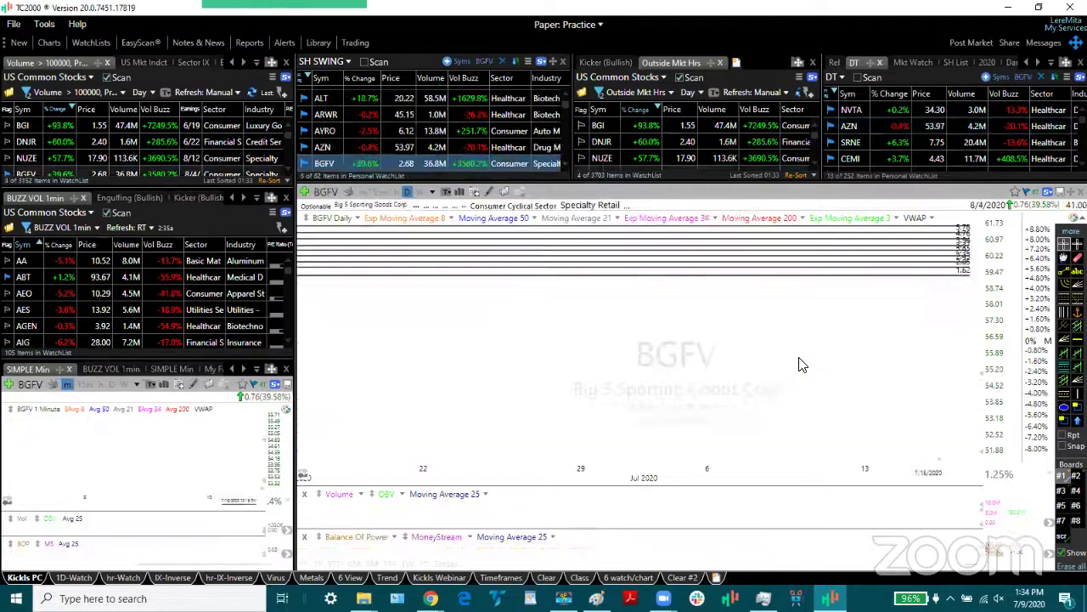
{"action": "left_click_drag", "start_coordinate": [967, 376], "coordinate": [966, 324]}
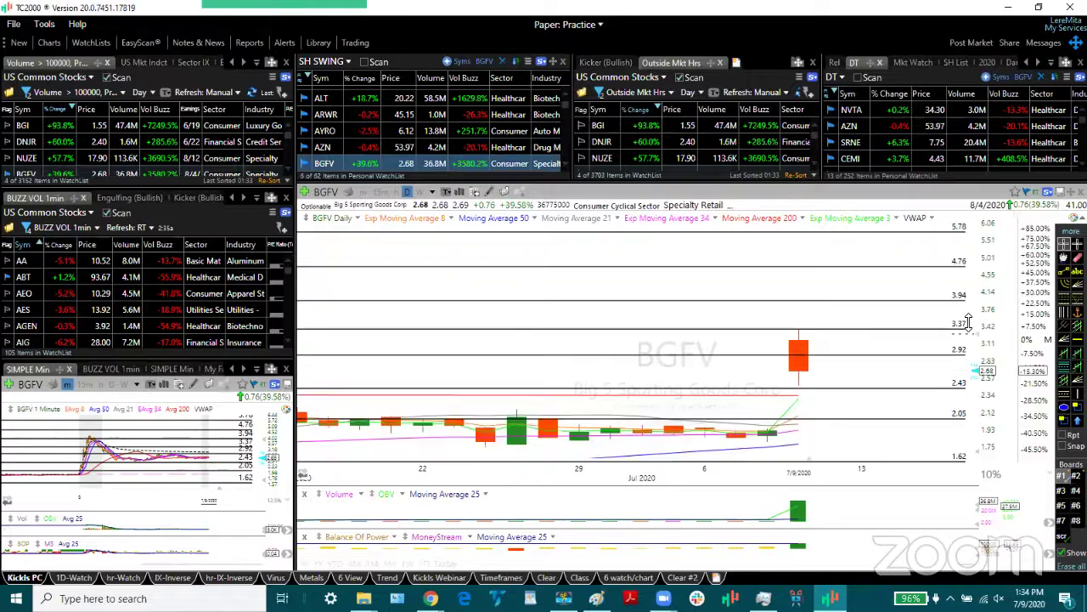
{"action": "left_click", "coordinate": [444, 564]}
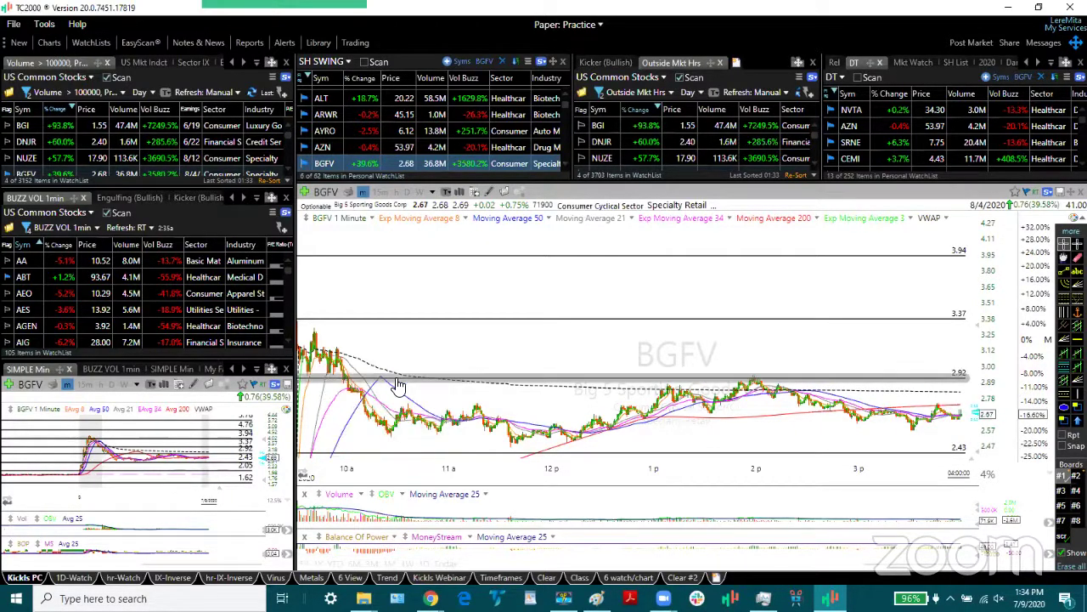
{"action": "key", "text": "d"}
{"action": "scroll", "coordinate": [398, 380], "scroll_direction": "up", "scroll_amount": 5}
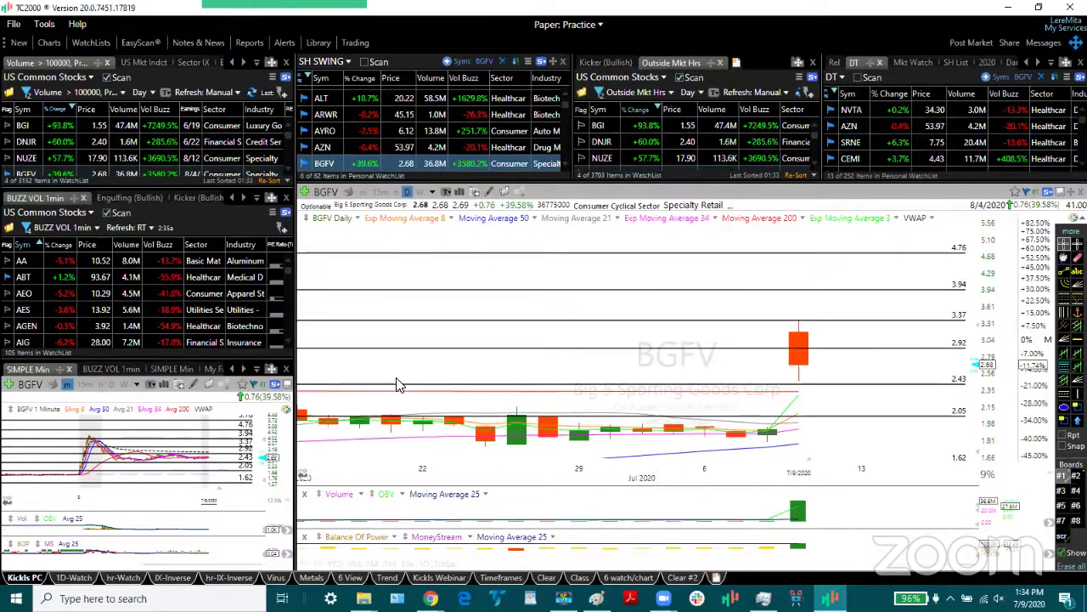
Step: Open BLDP from the SH SWING watchlist and examine its daily chart, followed by the full session on its 1-minute chart
{"action": "key", "text": "Down"}
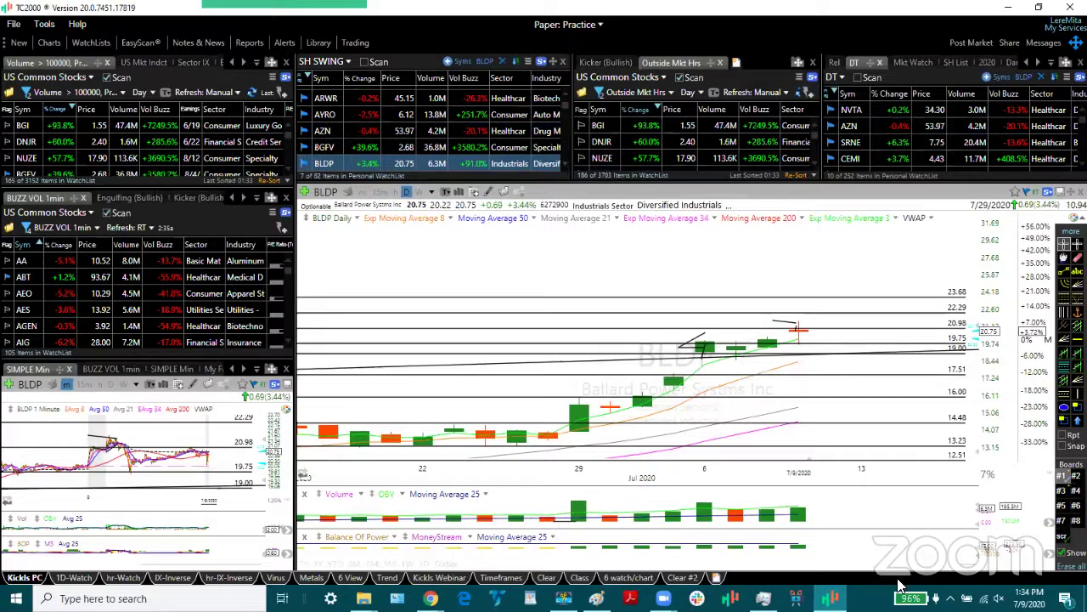
{"action": "mouse_move", "coordinate": [968, 563]}
{"action": "left_mouse_down"}
{"action": "mouse_move", "coordinate": [930, 563]}
{"action": "mouse_move", "coordinate": [961, 562]}
{"action": "left_mouse_up"}
{"action": "scroll", "coordinate": [962, 561], "scroll_direction": "down", "scroll_amount": 1}
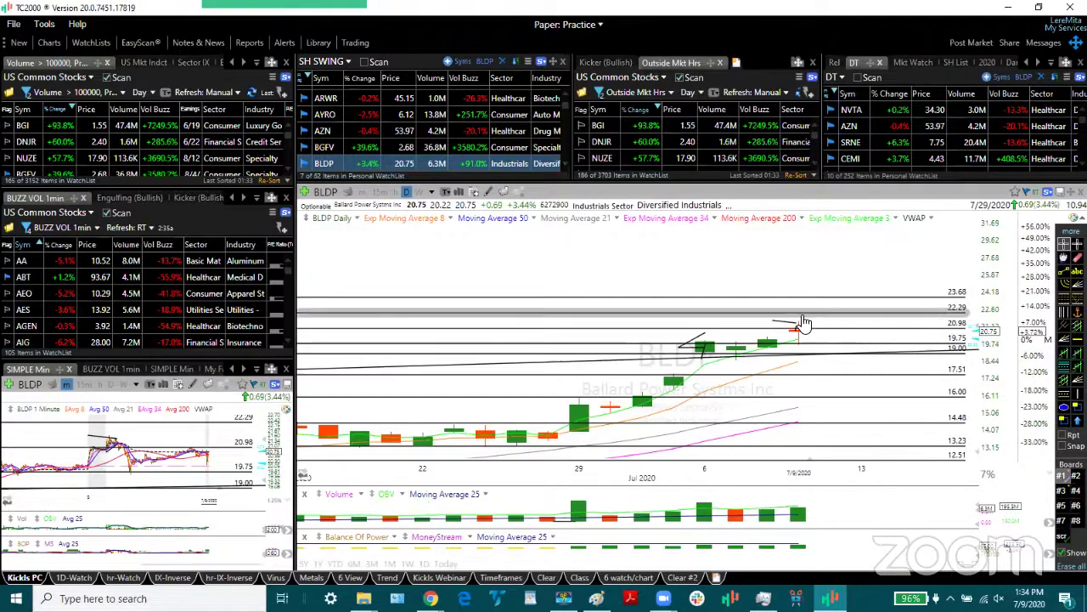
{"action": "left_click", "coordinate": [444, 563]}
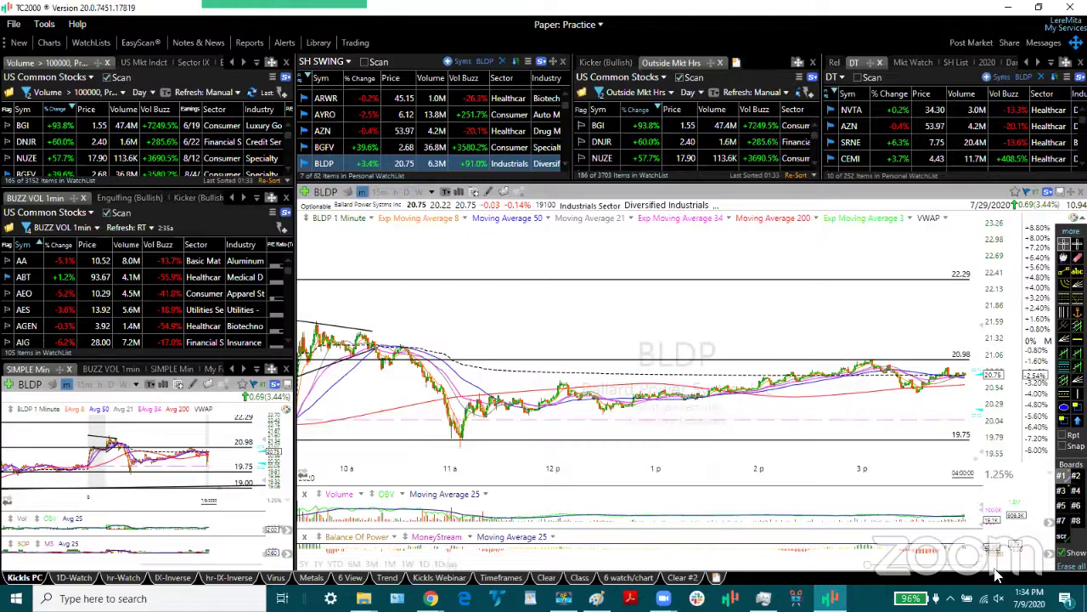
{"action": "scroll", "coordinate": [935, 565], "scroll_direction": "up", "scroll_amount": 3}
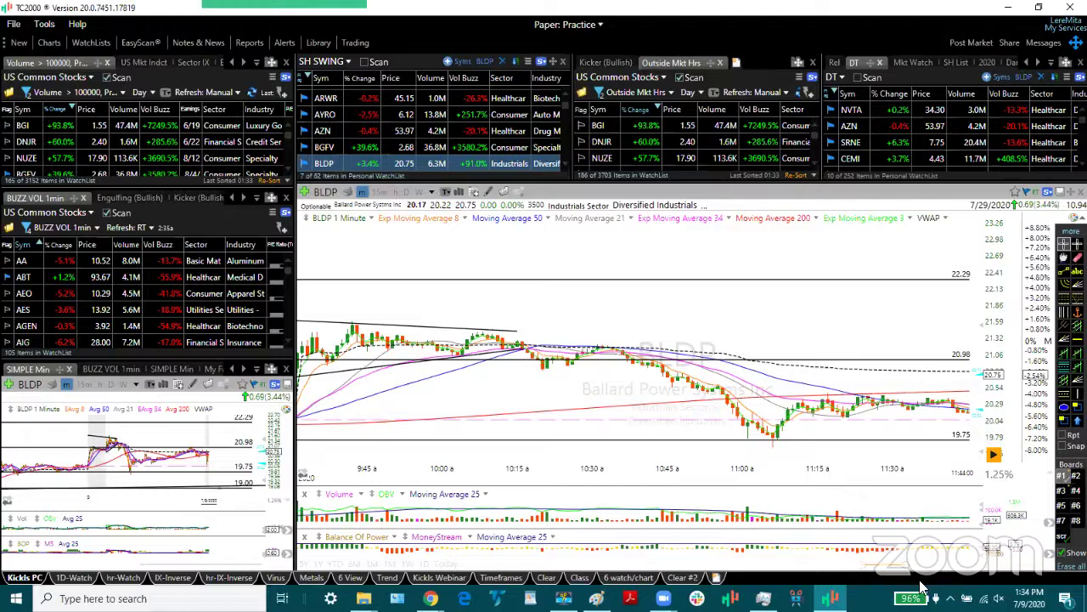
{"action": "scroll", "coordinate": [963, 558], "scroll_direction": "down", "scroll_amount": 5}
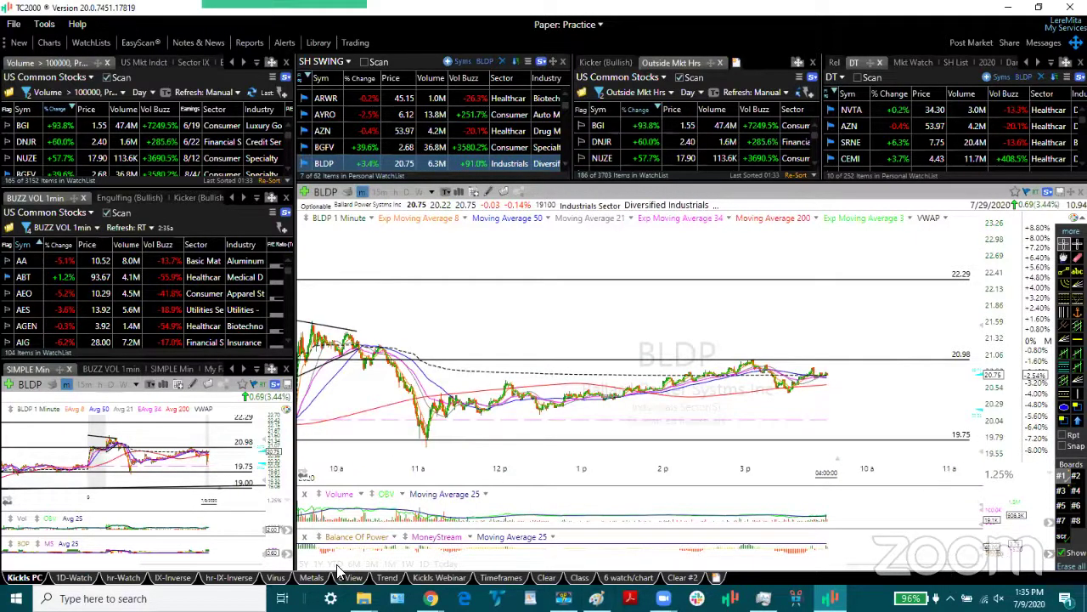
Step: On BLDP's daily chart, stretch the short rising trendline beneath the candles to about 21.67 and place a parallel copy above price
{"action": "left_click", "coordinate": [372, 564]}
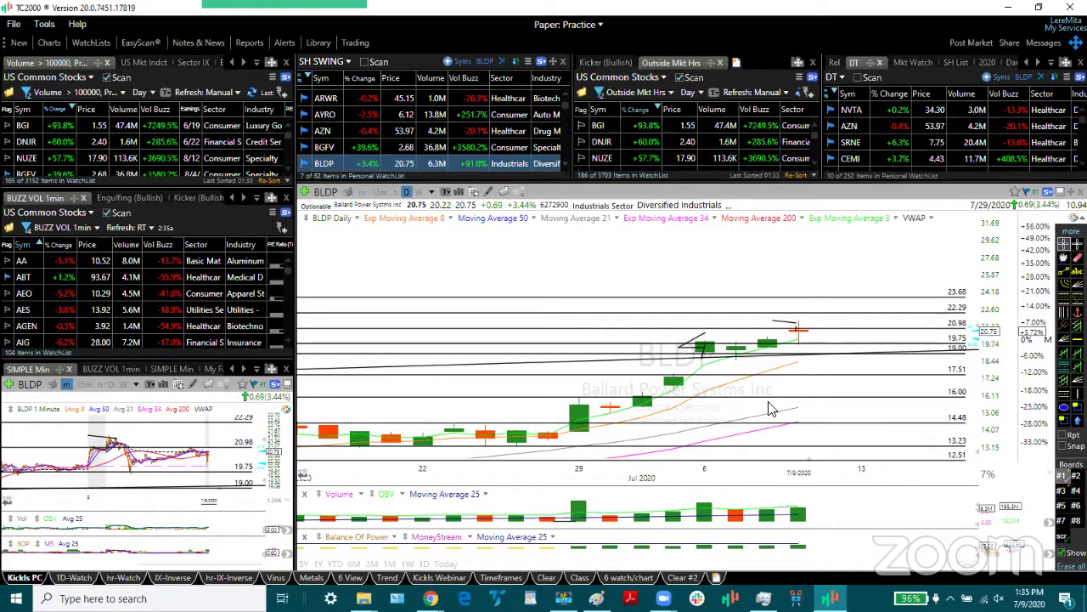
{"action": "left_click_drag", "start_coordinate": [696, 337], "coordinate": [883, 327]}
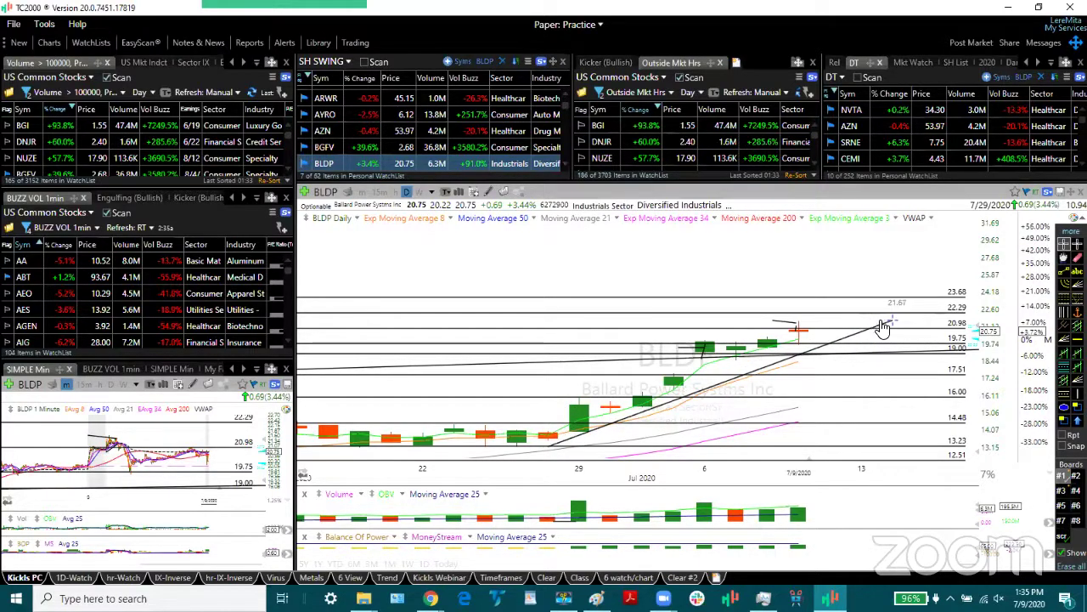
{"action": "right_click", "coordinate": [766, 367]}
{"action": "left_click", "coordinate": [804, 392]}
{"action": "left_click", "coordinate": [724, 331]}
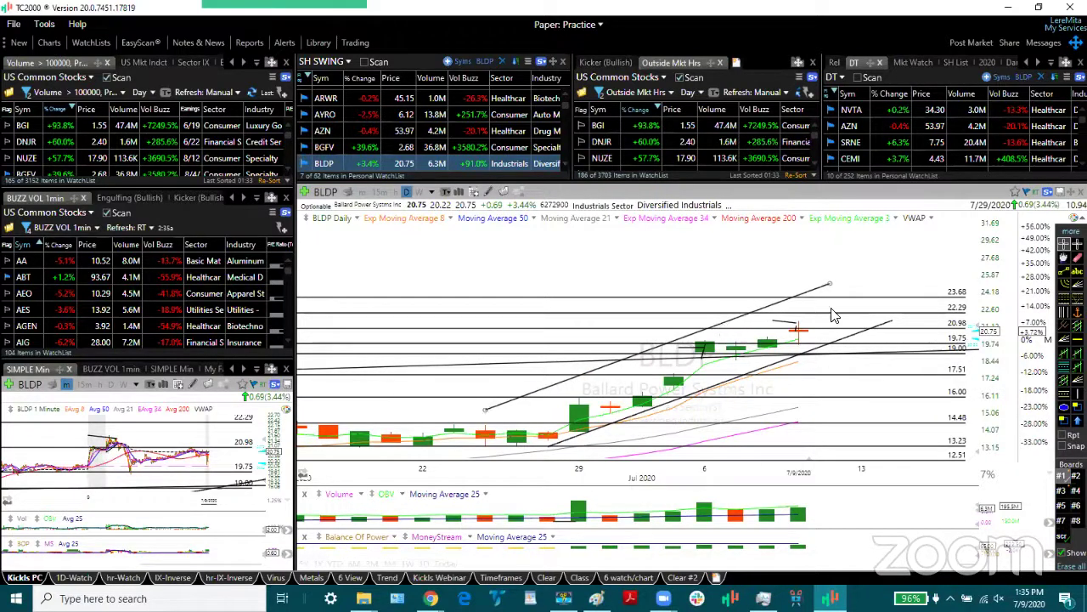
Step: Add another horizontal price line at 25.28 on BLDP's daily chart and check the latest candle
{"action": "right_click", "coordinate": [908, 298]}
{"action": "left_click", "coordinate": [978, 324]}
{"action": "left_click", "coordinate": [977, 323]}
{"action": "left_click_drag", "start_coordinate": [958, 333], "coordinate": [928, 275]}
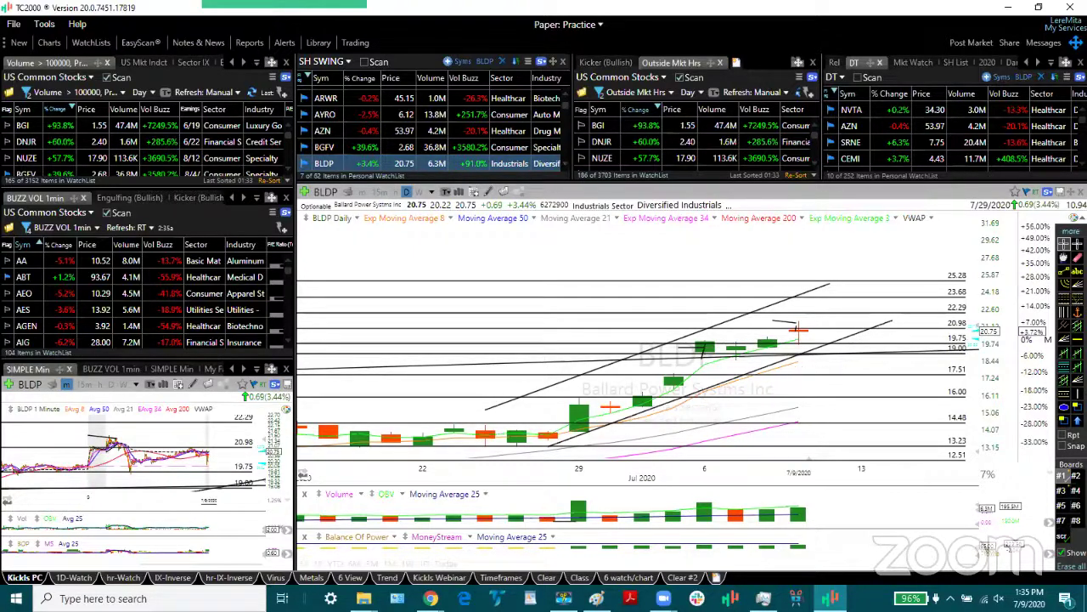
{"action": "left_click", "coordinate": [799, 329]}
{"action": "left_click_drag", "start_coordinate": [798, 363], "coordinate": [797, 363]}
Step: Open FCEL from the SH SWING watchlist and inspect the price data of its 7/9/20 and 7/6/20 daily candles
{"action": "key", "text": "space"}
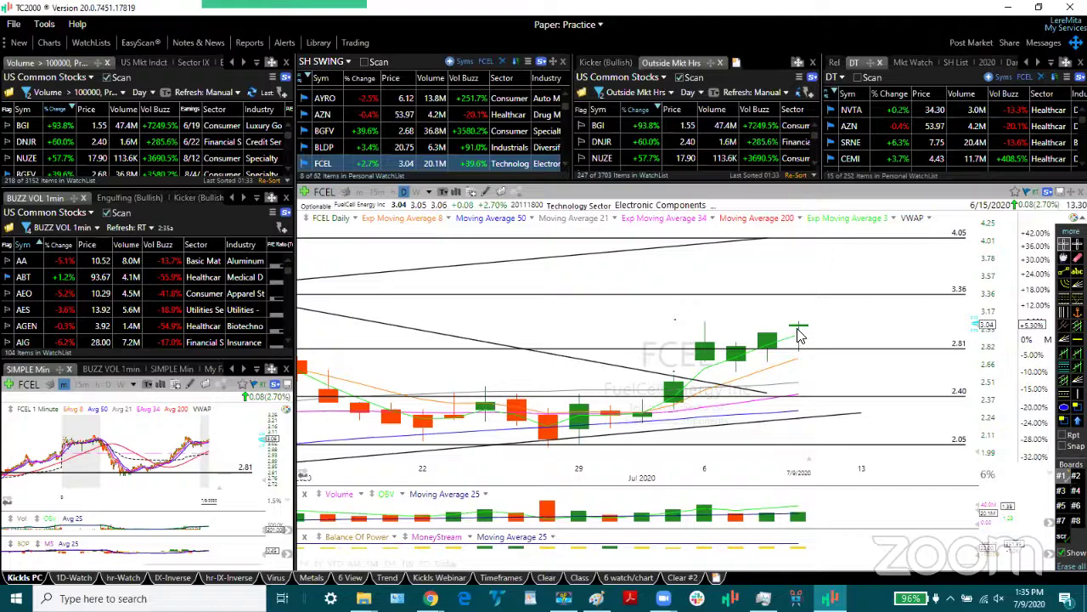
{"action": "left_click", "coordinate": [798, 326]}
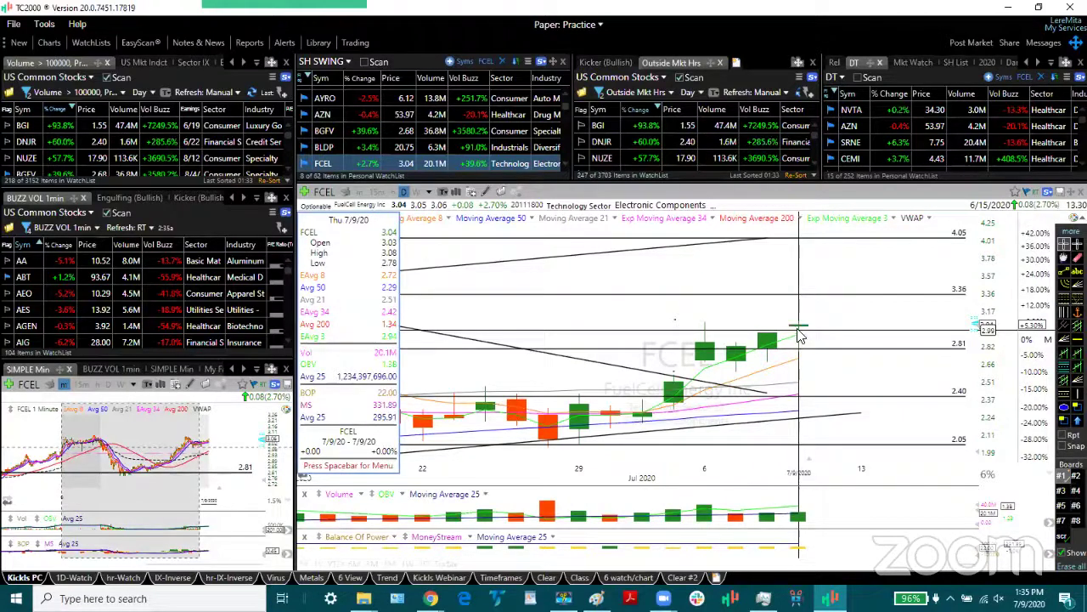
{"action": "left_click_drag", "start_coordinate": [787, 372], "coordinate": [790, 345]}
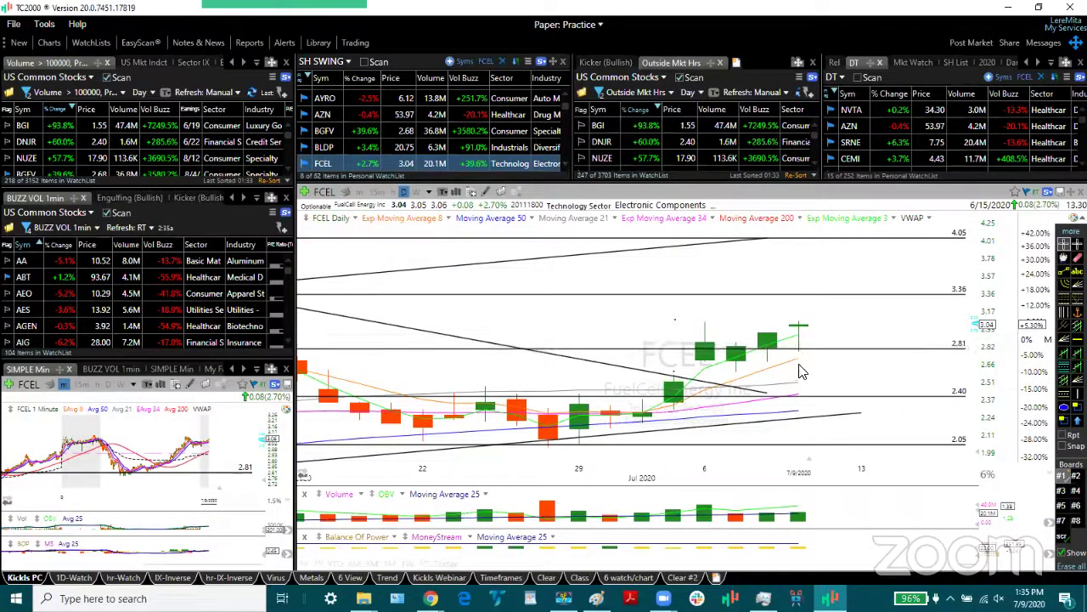
{"action": "left_click", "coordinate": [705, 323]}
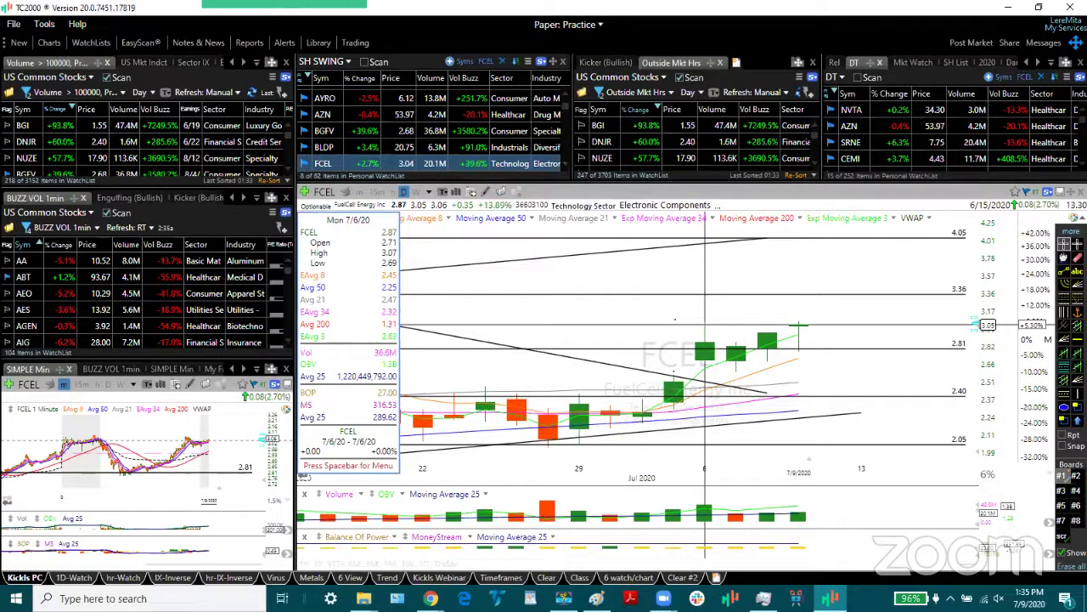
{"action": "left_click", "coordinate": [709, 330]}
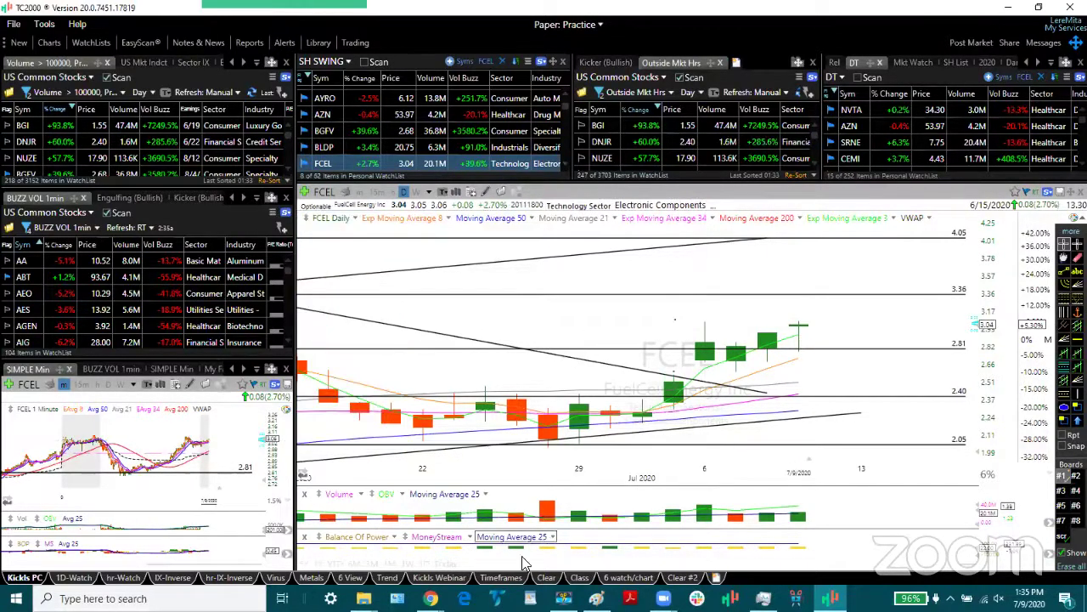
Step: Review FCEL's 1-minute chart, followed by its daily chart with the price range widened around the levels above
{"action": "left_click", "coordinate": [443, 565]}
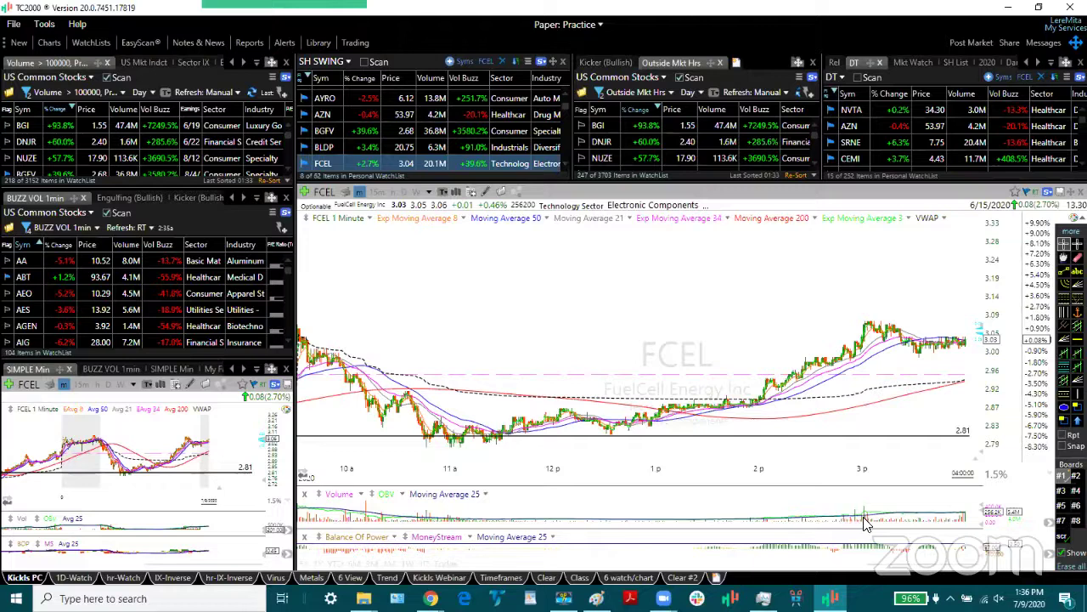
{"action": "key", "text": "d"}
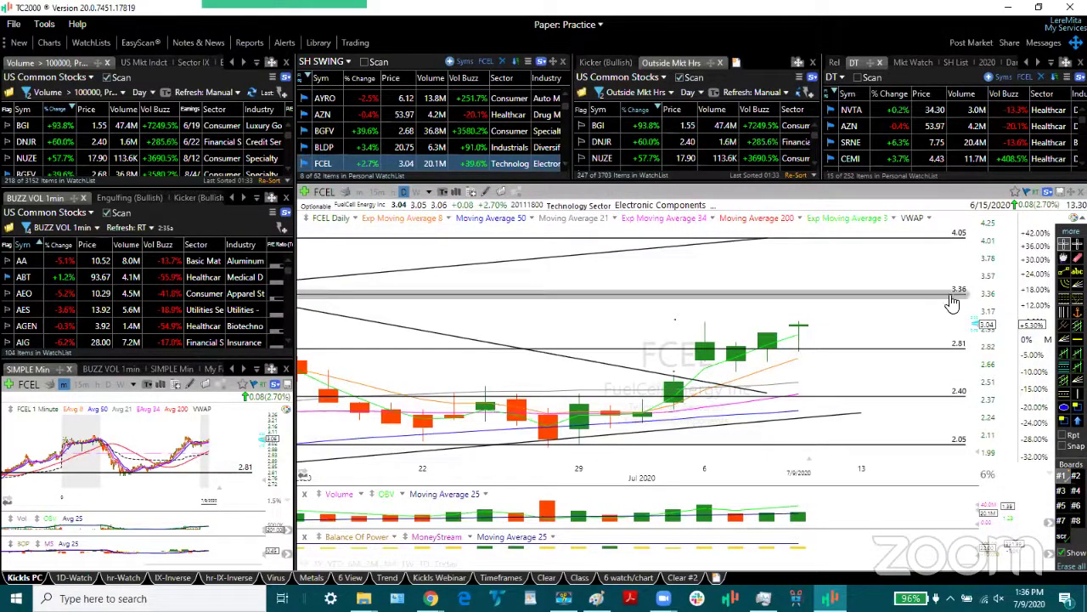
{"action": "left_click_drag", "start_coordinate": [971, 334], "coordinate": [972, 348]}
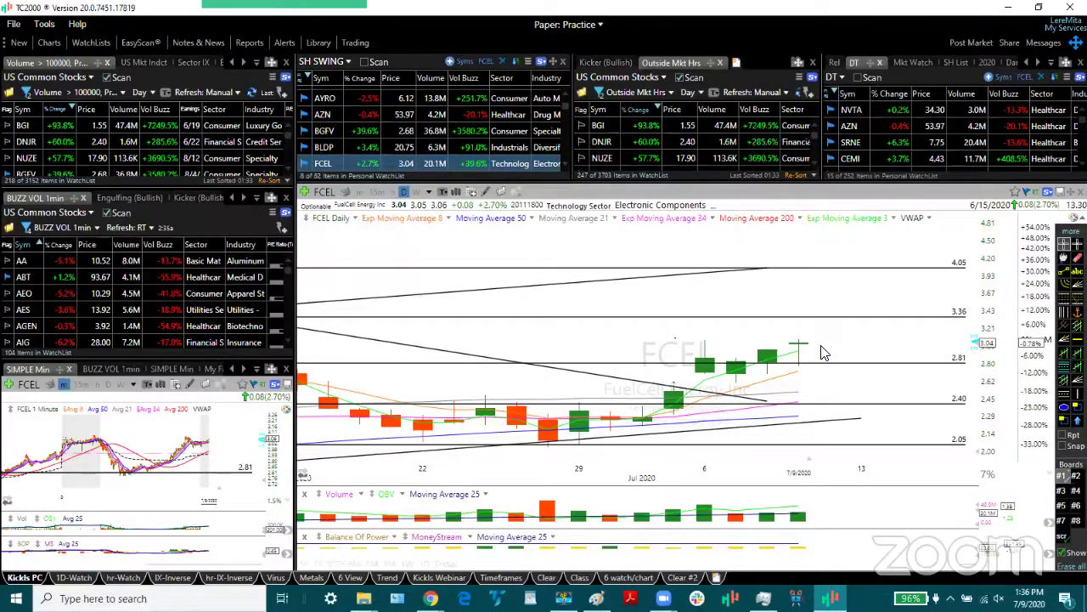
Step: Open FEYE from the SH SWING watchlist and examine its daily chart, followed by the closing minutes on its 1-minute chart
{"action": "key", "text": "Down"}
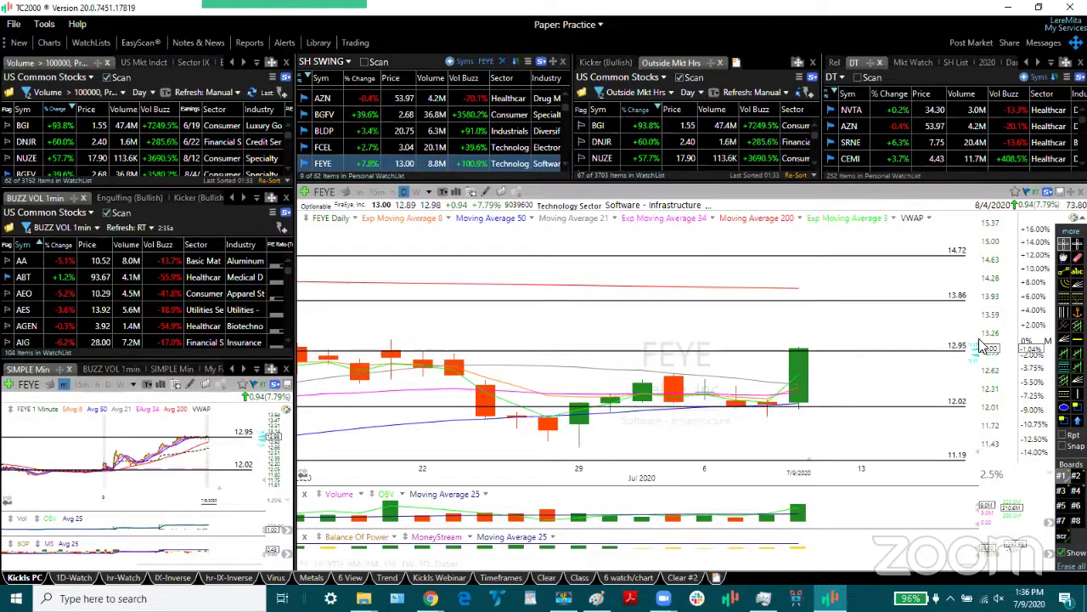
{"action": "left_click_drag", "start_coordinate": [981, 344], "coordinate": [975, 321]}
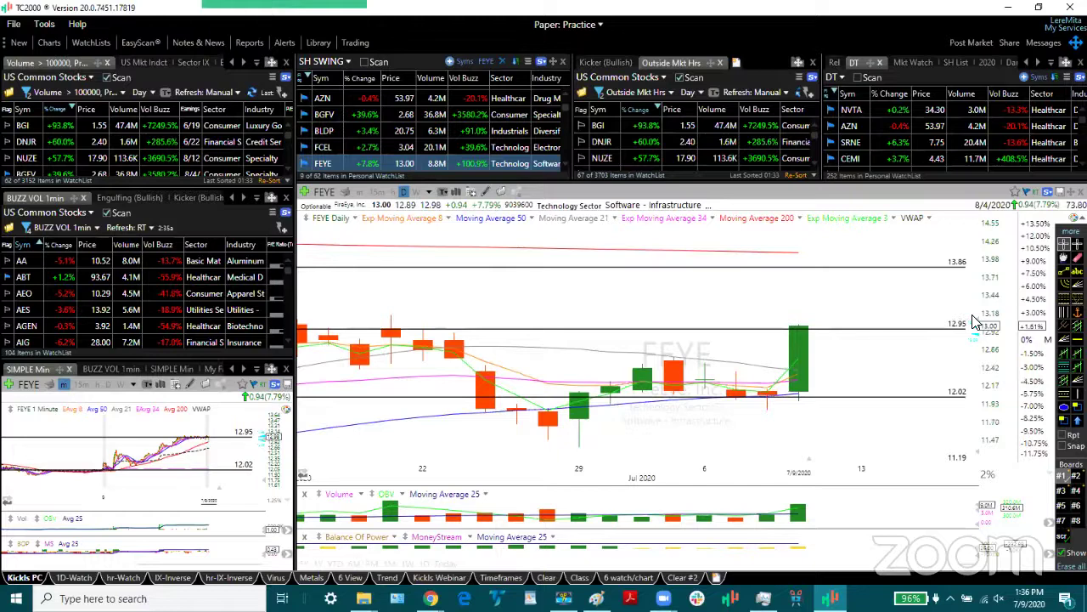
{"action": "left_click", "coordinate": [446, 565]}
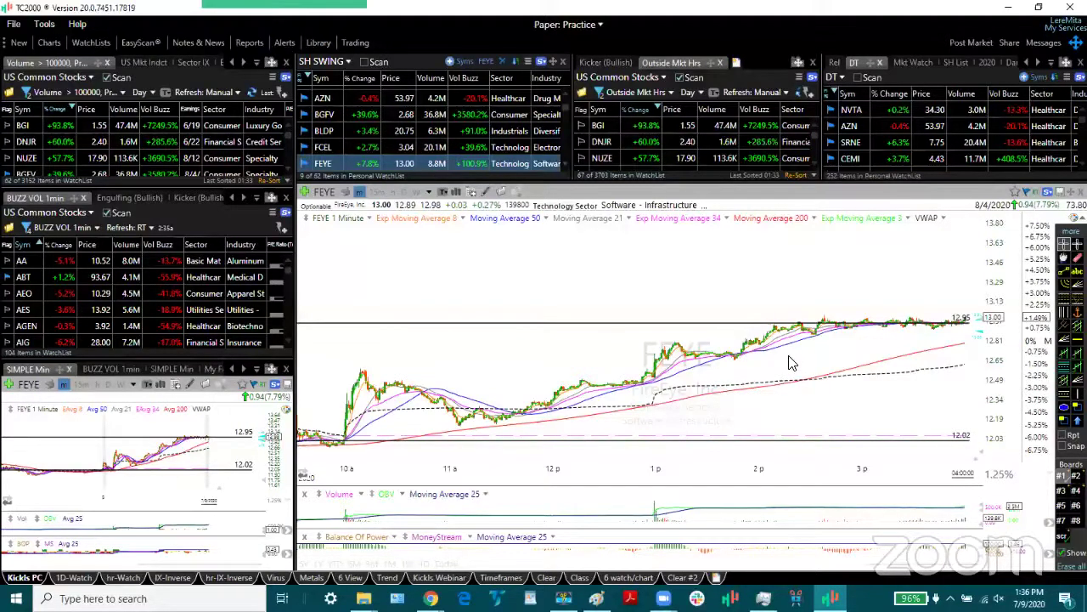
{"action": "scroll", "coordinate": [790, 364], "scroll_direction": "up", "scroll_amount": 5}
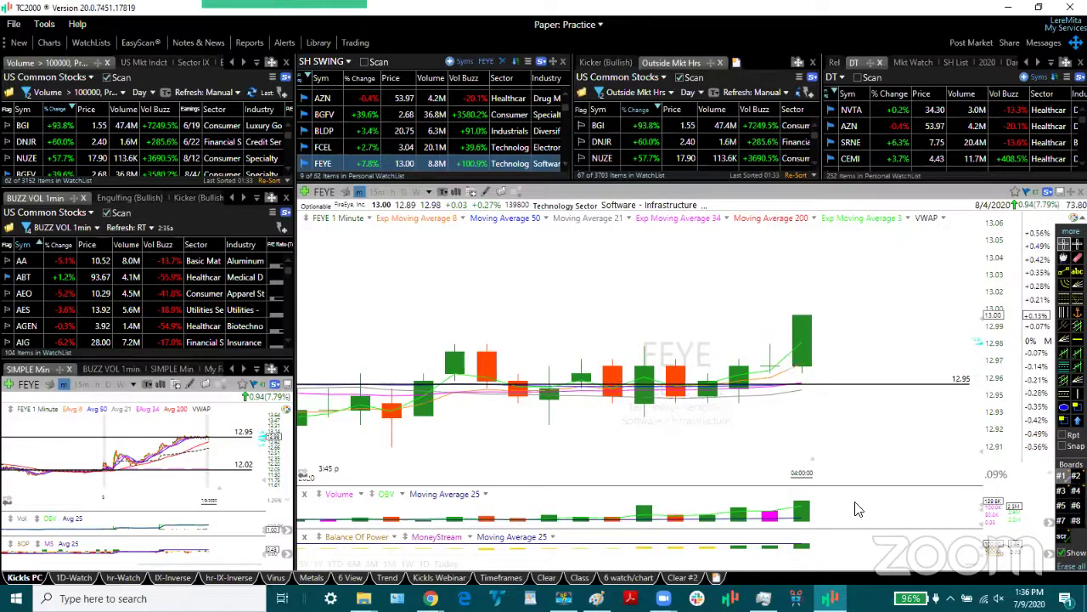
Step: Return FEYE to its daily chart, widen the price range and inspect the 7/9/20 candle's data
{"action": "left_click", "coordinate": [391, 565]}
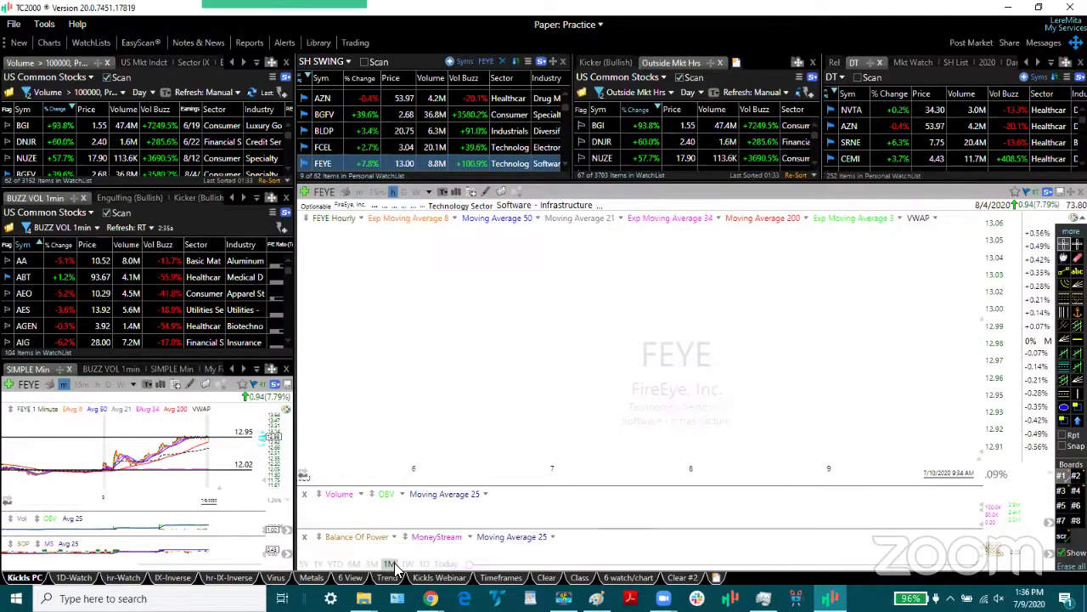
{"action": "left_click", "coordinate": [371, 564]}
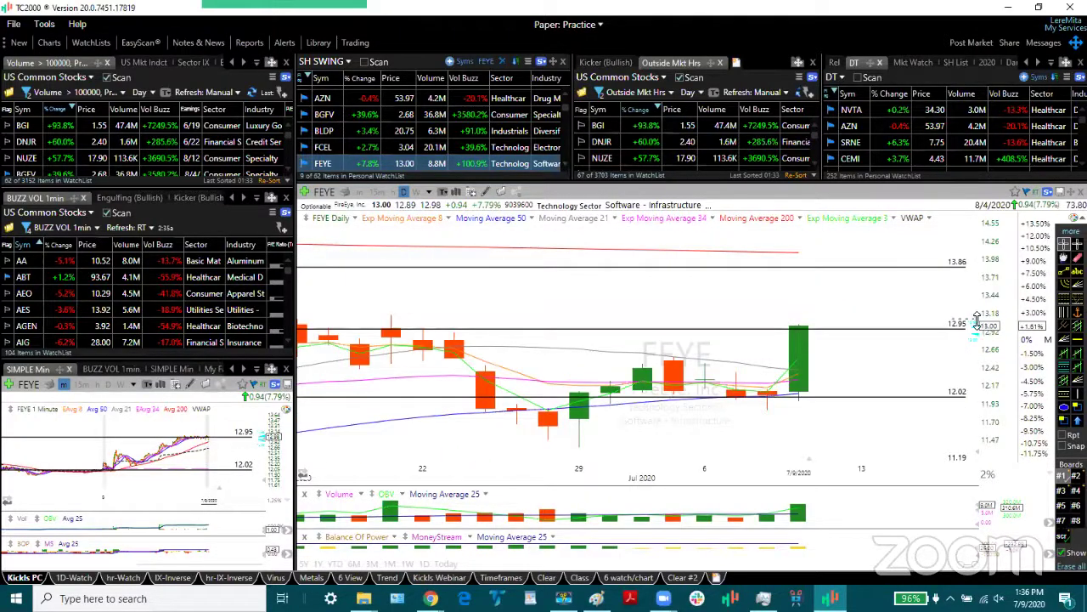
{"action": "mouse_move", "coordinate": [979, 326]}
{"action": "left_mouse_down"}
{"action": "mouse_move", "coordinate": [979, 350]}
{"action": "mouse_move", "coordinate": [981, 330]}
{"action": "left_mouse_up"}
{"action": "left_click", "coordinate": [799, 383]}
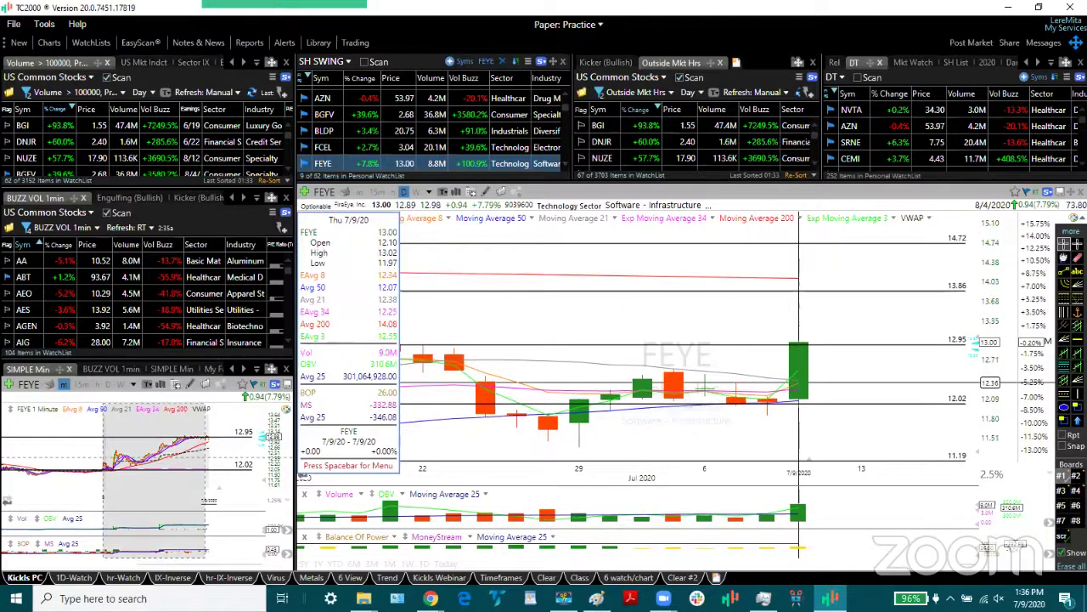
Step: Open GLUU from the SH SWING watchlist and examine its daily chart back to April 2020 against the trendlines and price levels
{"action": "key", "text": "space"}
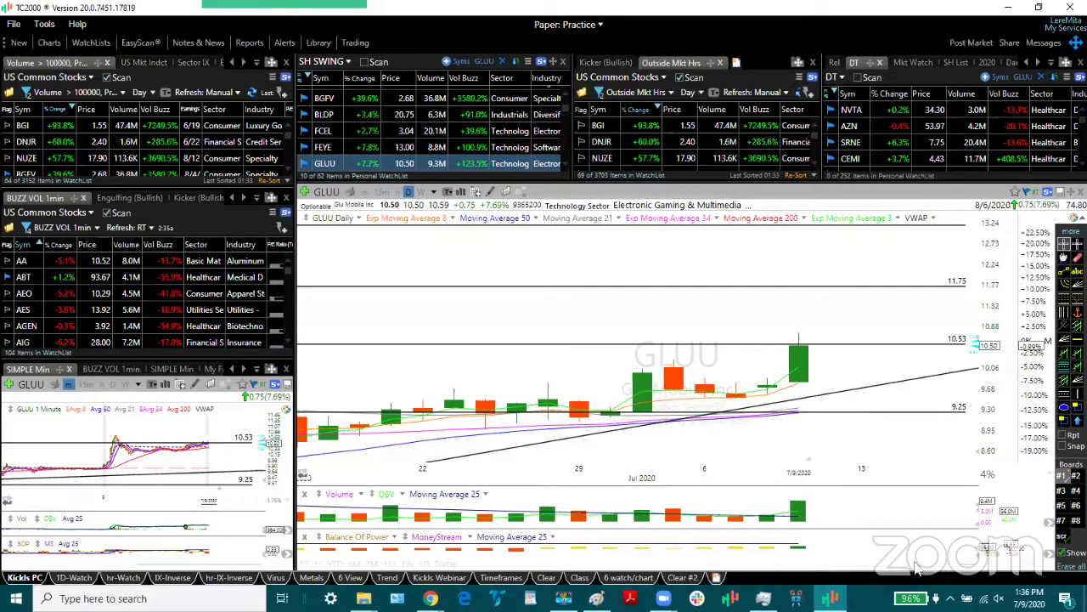
{"action": "scroll", "coordinate": [952, 564], "scroll_direction": "down", "scroll_amount": 5}
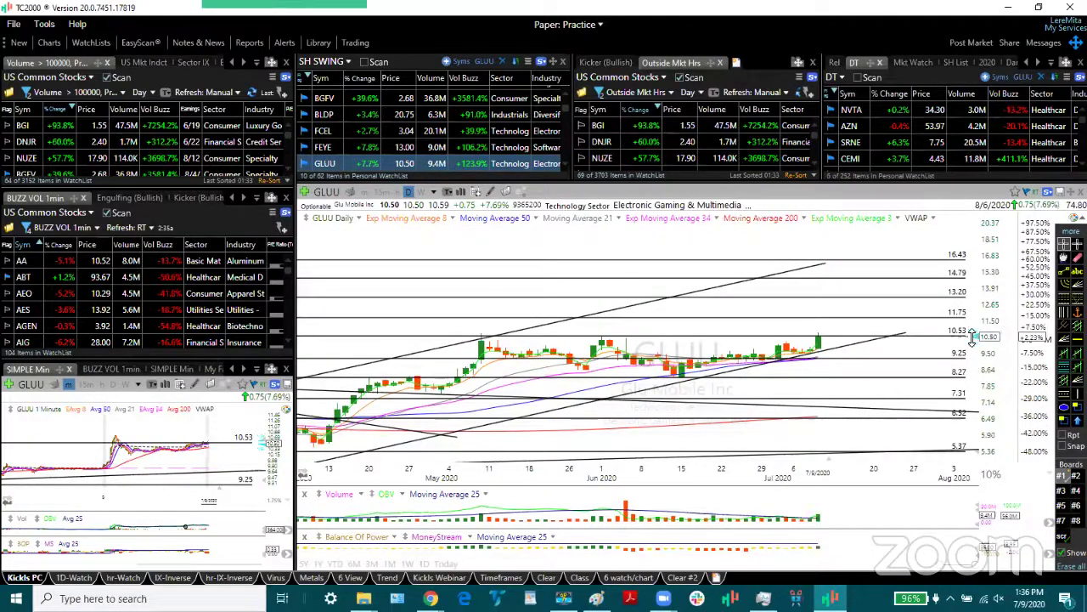
{"action": "left_click_drag", "start_coordinate": [980, 290], "coordinate": [983, 296]}
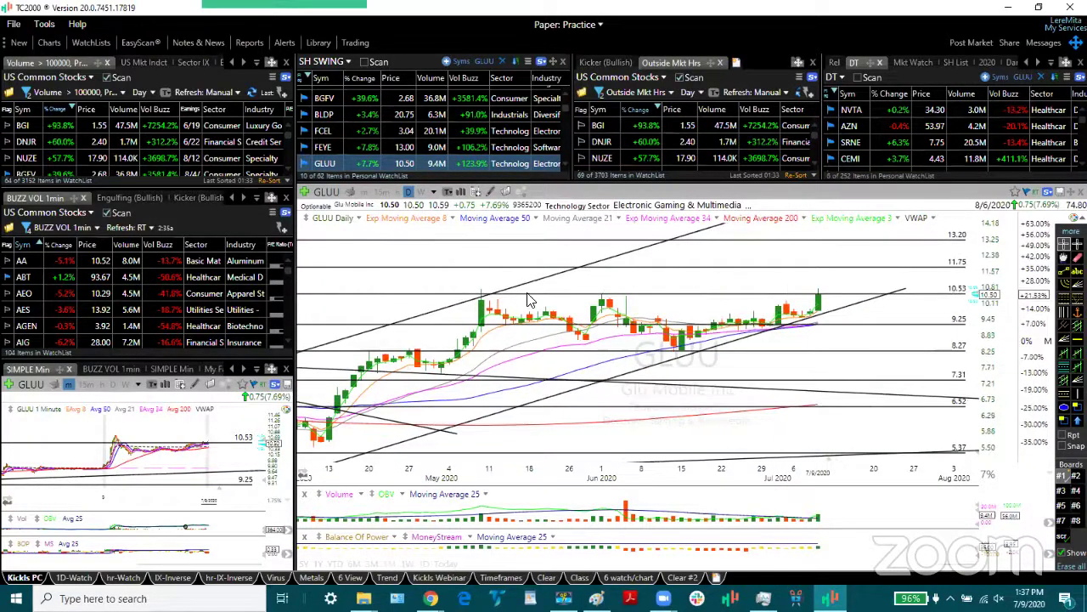
{"action": "left_click", "coordinate": [484, 314]}
{"action": "left_click_drag", "start_coordinate": [974, 298], "coordinate": [975, 317]}
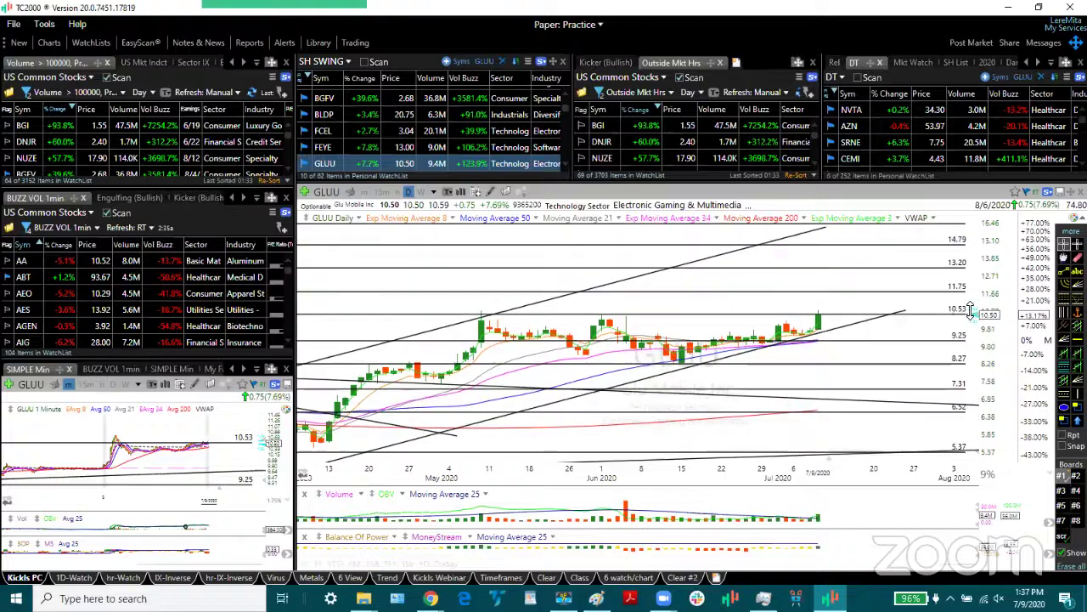
Step: Check GLUU's daily chart around the 10.53 level and inspect the 7/9/20 candle's data
{"action": "left_click", "coordinate": [957, 288]}
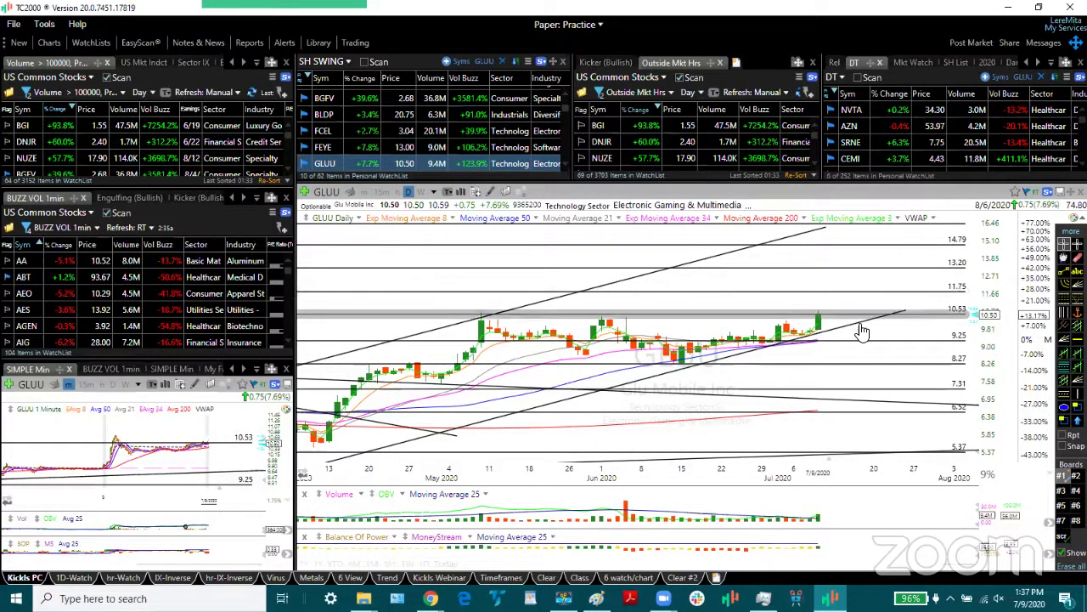
{"action": "left_click", "coordinate": [890, 328]}
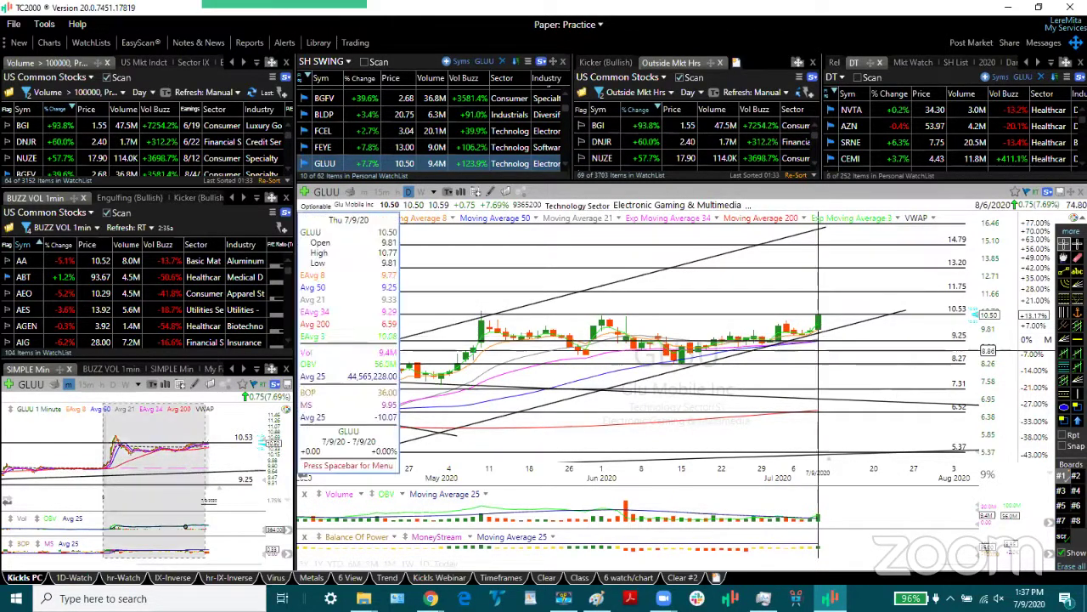
Step: Open MRNA from the SH SWING watchlist and extend the resistance line along the afternoon highs to the session's close on its 1-minute chart
{"action": "key", "text": "Down"}
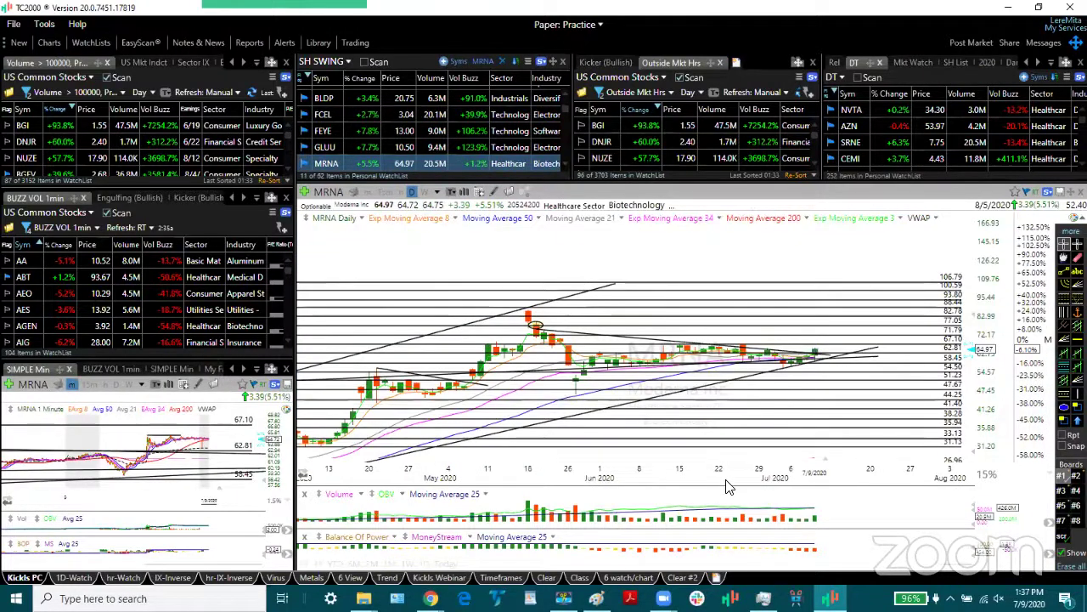
{"action": "left_click", "coordinate": [447, 563]}
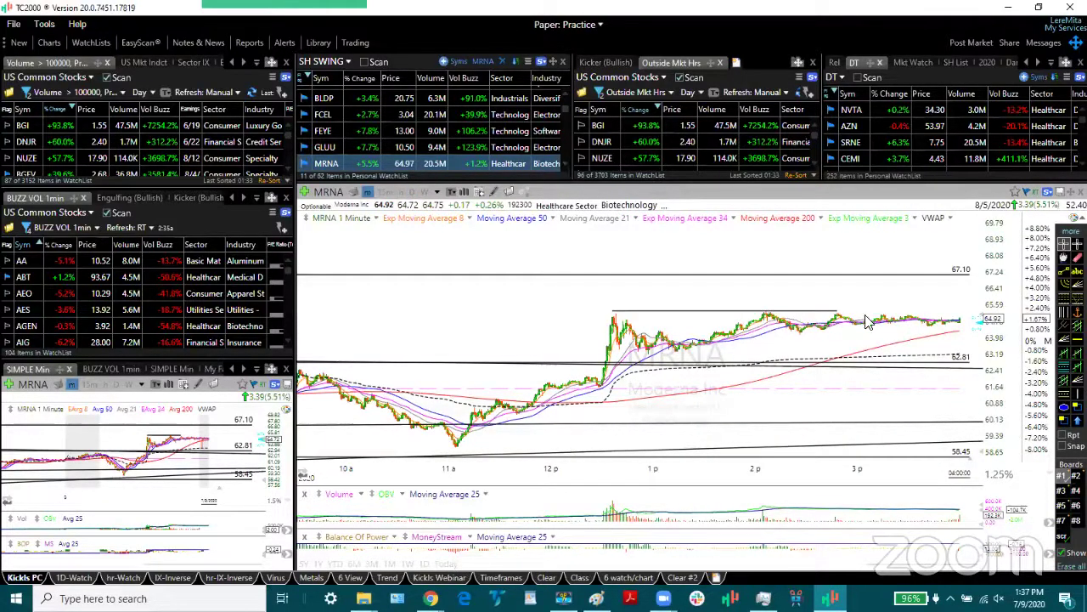
{"action": "left_click_drag", "start_coordinate": [838, 311], "coordinate": [969, 312]}
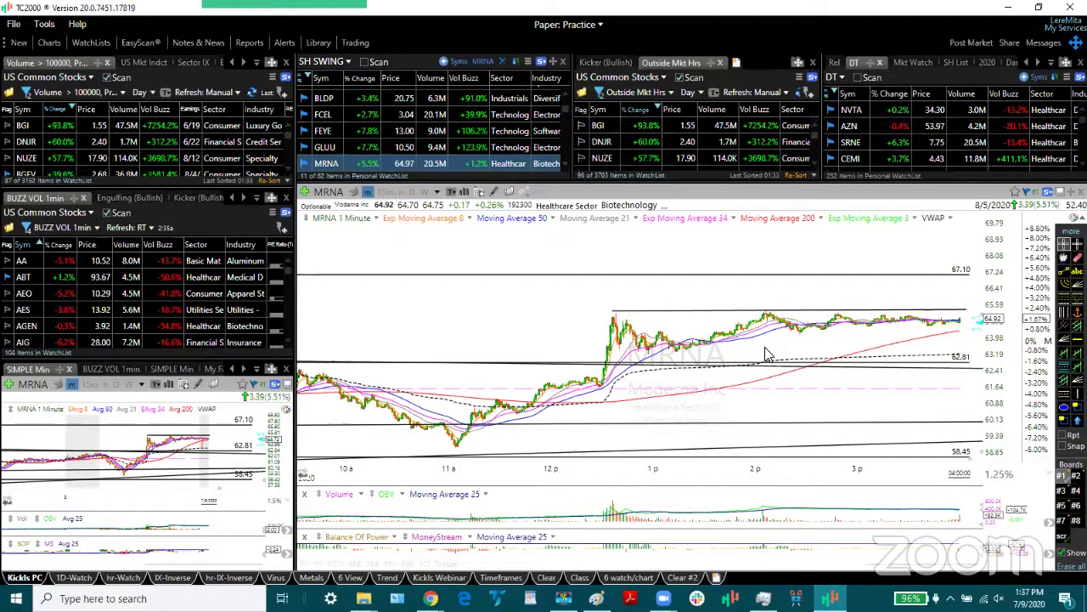
Step: Return MRNA to its daily chart, widen the price range to the 77.05 level and check the 7/9/20 candle against the trendlines
{"action": "left_click", "coordinate": [371, 565]}
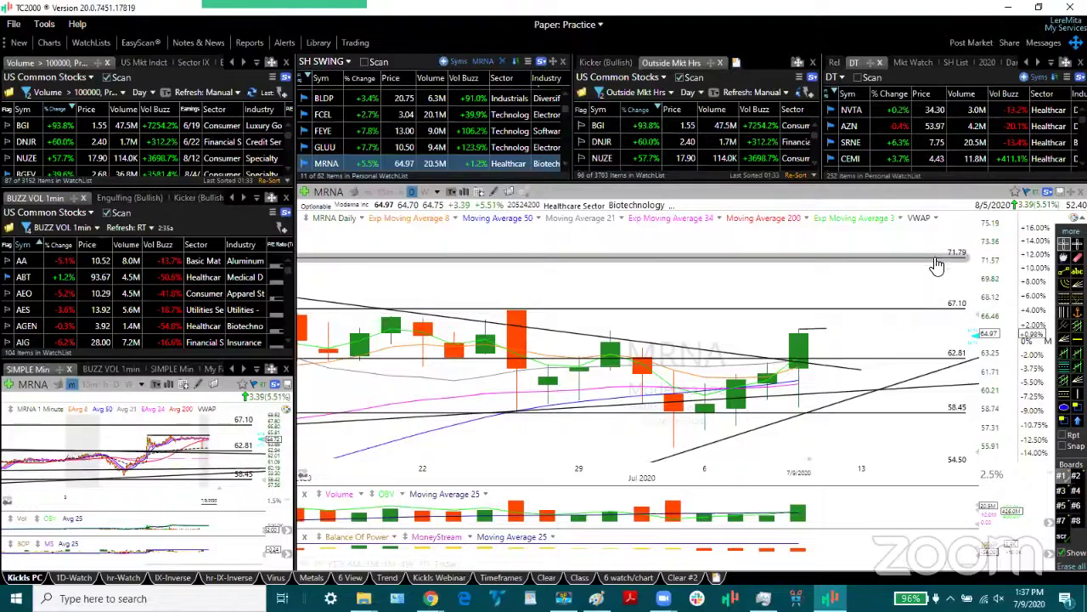
{"action": "left_click_drag", "start_coordinate": [977, 315], "coordinate": [971, 333]}
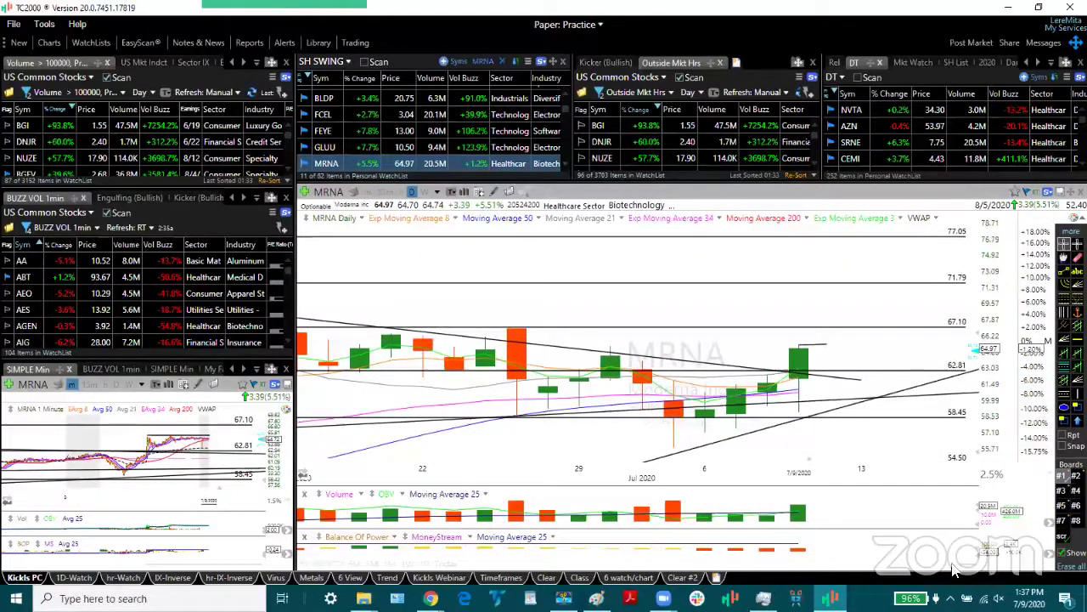
{"action": "scroll", "coordinate": [841, 444], "scroll_direction": "down", "scroll_amount": 3}
{"action": "scroll", "coordinate": [842, 444], "scroll_direction": "up", "scroll_amount": 2}
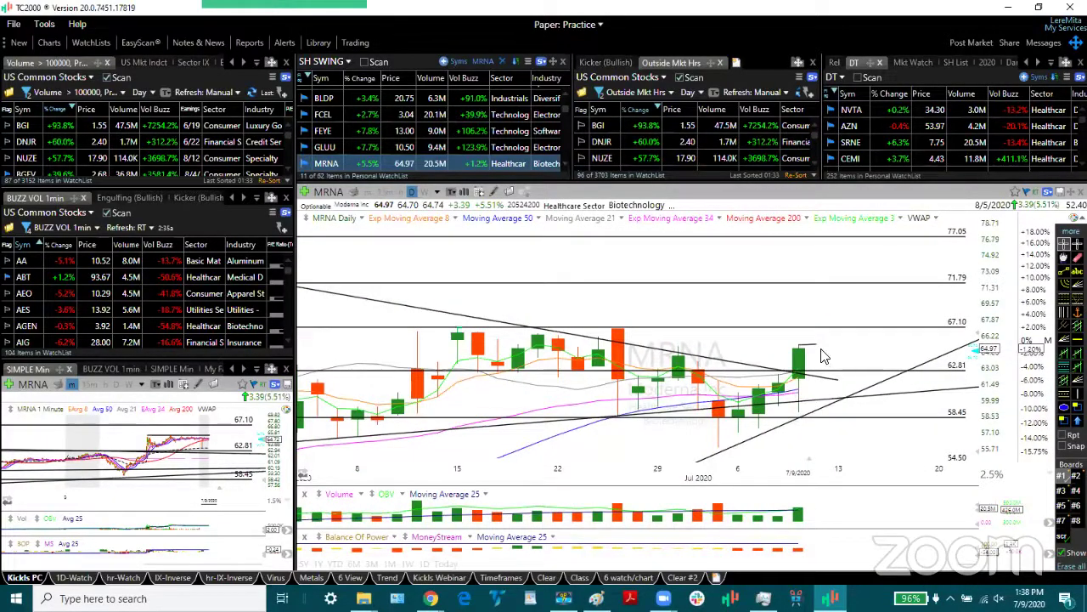
{"action": "left_click", "coordinate": [798, 388]}
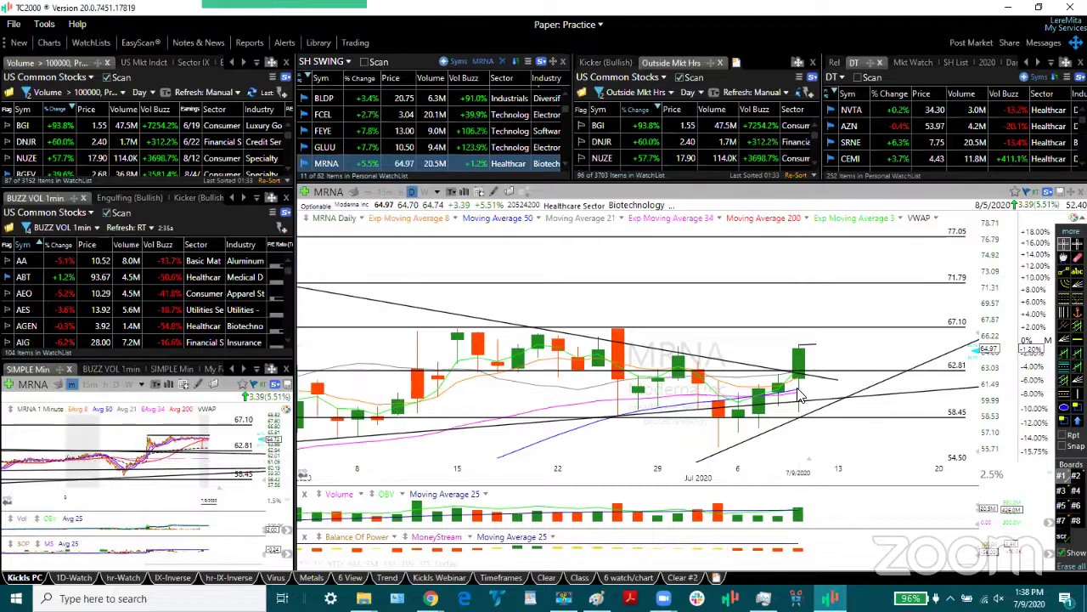
Step: Open MRVL from the SH SWING watchlist, widen its daily price range past the 44.65 level and review its full monthly history
{"action": "key", "text": "space"}
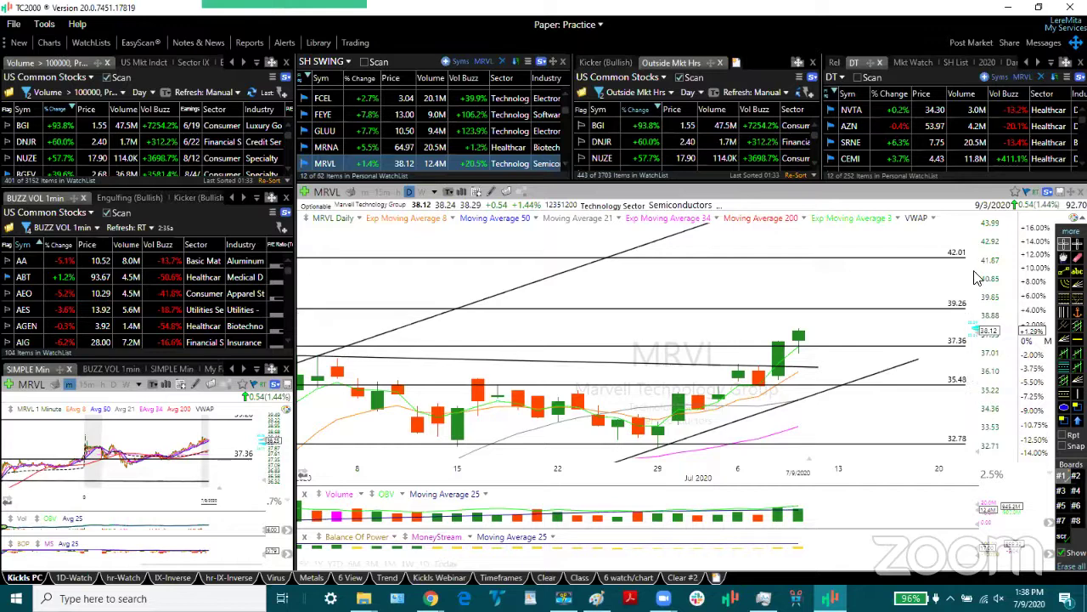
{"action": "left_click_drag", "start_coordinate": [979, 331], "coordinate": [980, 349]}
{"action": "scroll", "coordinate": [979, 348], "scroll_direction": "up", "scroll_amount": 2}
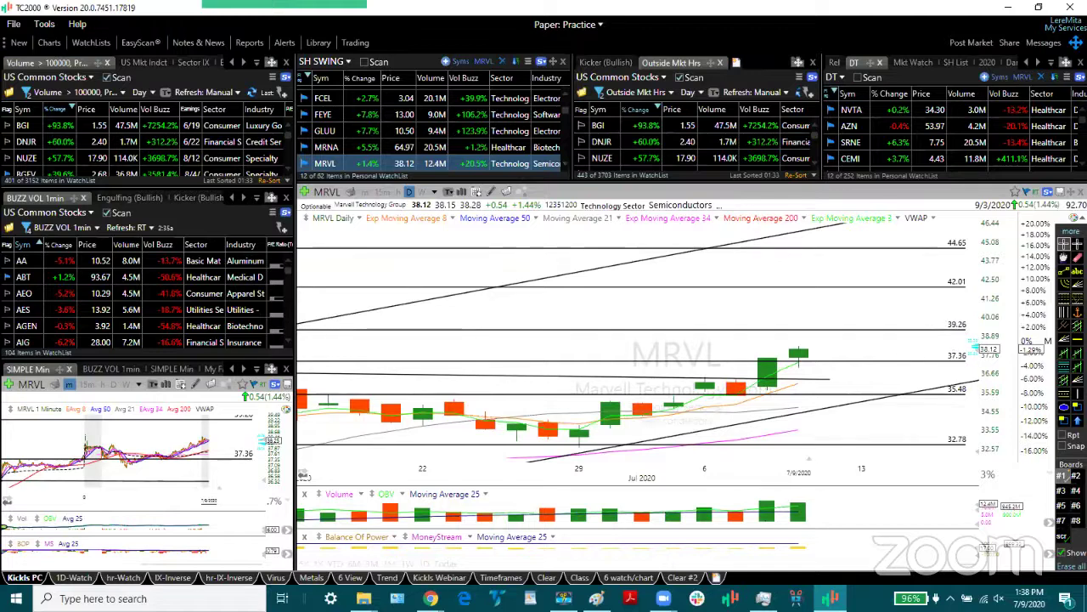
{"action": "key", "text": "m"}
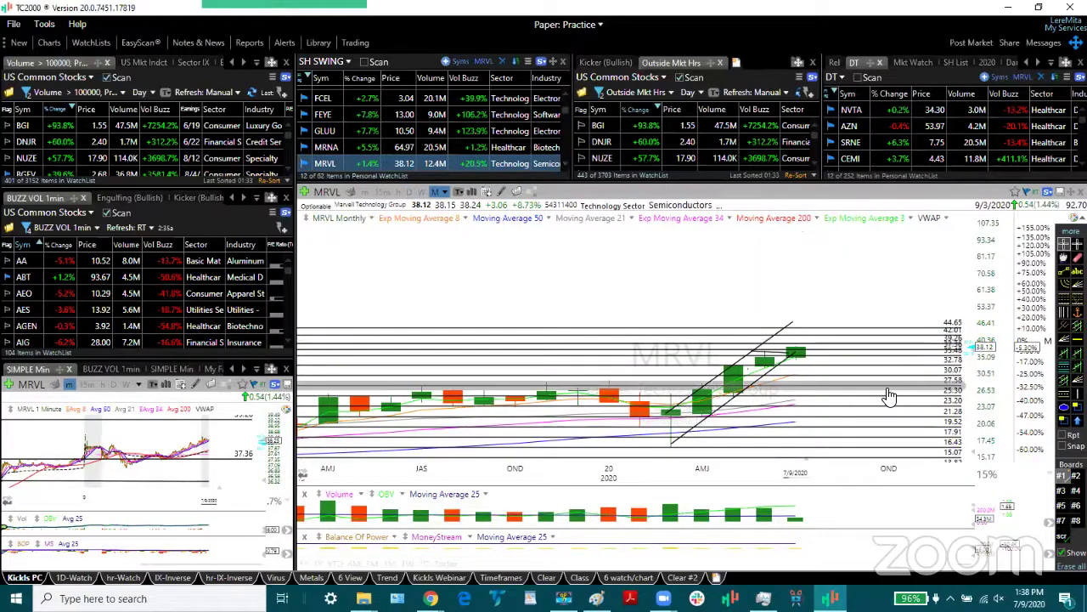
{"action": "scroll", "coordinate": [888, 396], "scroll_direction": "down", "scroll_amount": 5}
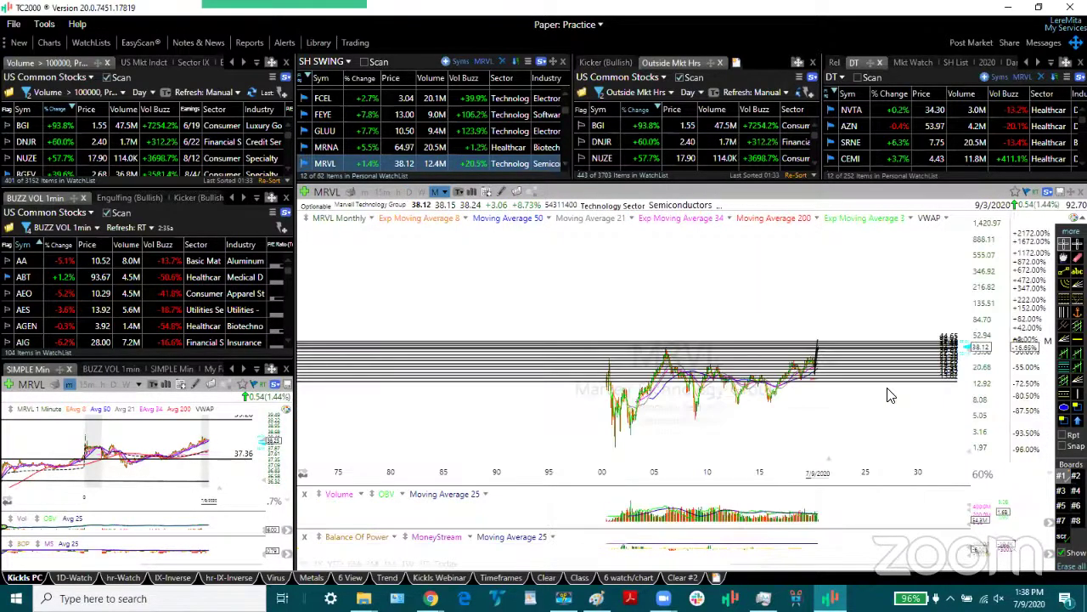
{"action": "scroll", "coordinate": [888, 395], "scroll_direction": "up", "scroll_amount": 2}
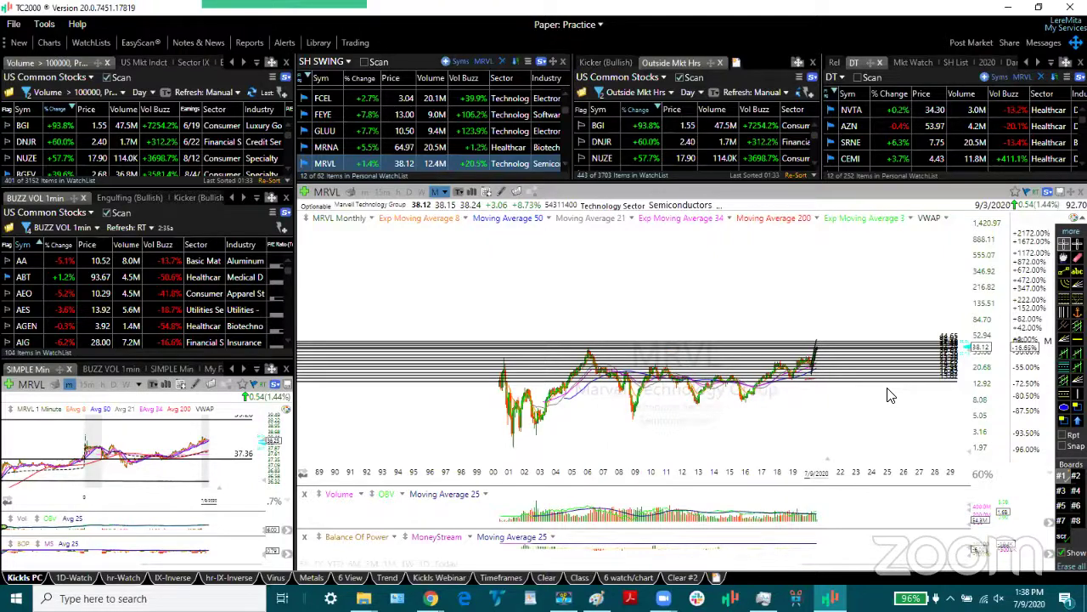
Step: Return MRVL to its daily chart and check the 7/9/20 candle against the nearby price levels and moving averages
{"action": "key", "text": "q"}
{"action": "key", "text": "d"}
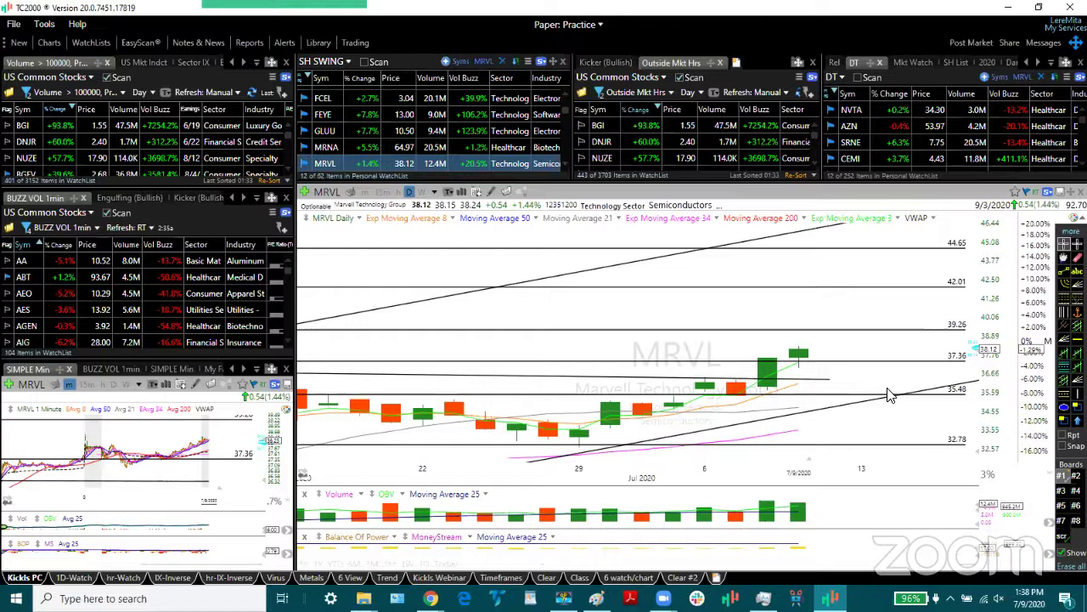
{"action": "left_click", "coordinate": [798, 351]}
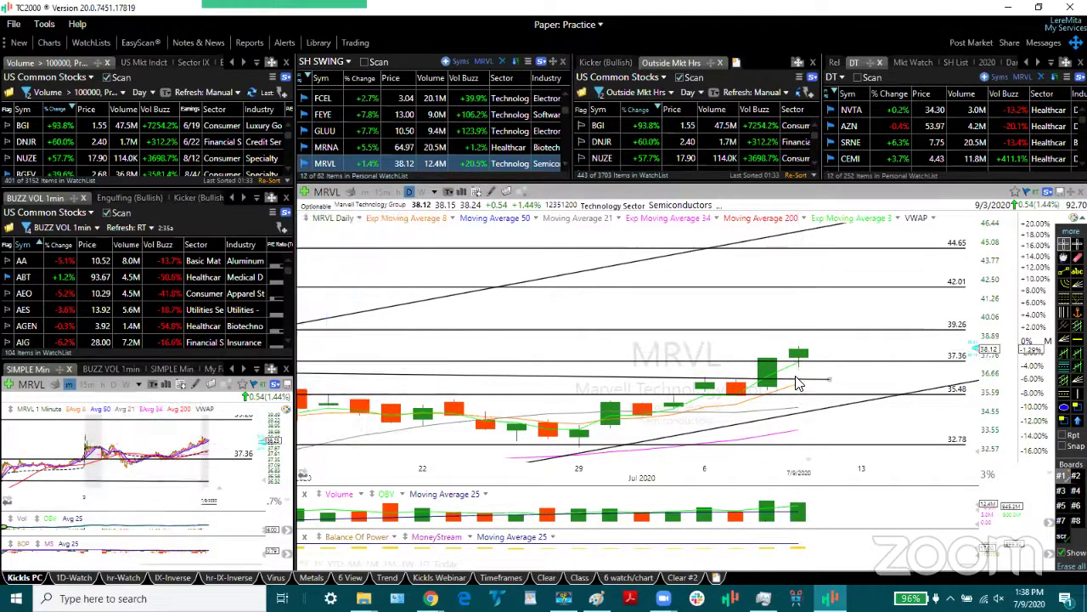
{"action": "left_click", "coordinate": [798, 371]}
Step: Open NVTA from the SH SWING watchlist, tighten its daily price range and extend both rising channel trendlines to about 7/13/2020
{"action": "key", "text": "Down"}
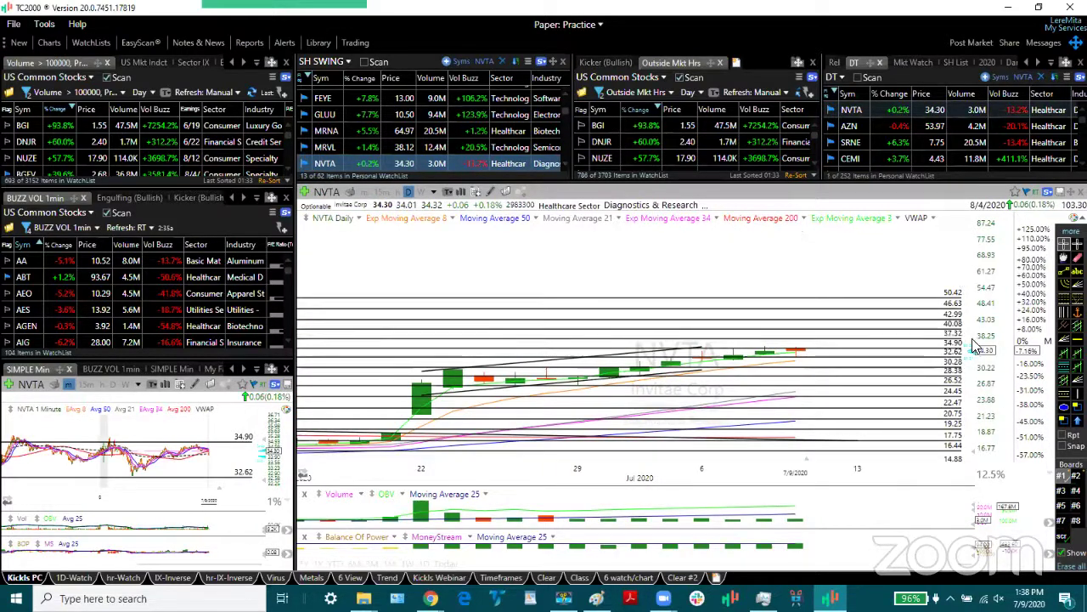
{"action": "left_click_drag", "start_coordinate": [974, 326], "coordinate": [977, 293]}
{"action": "left_click_drag", "start_coordinate": [705, 338], "coordinate": [861, 311]}
{"action": "left_click_drag", "start_coordinate": [709, 303], "coordinate": [854, 281]}
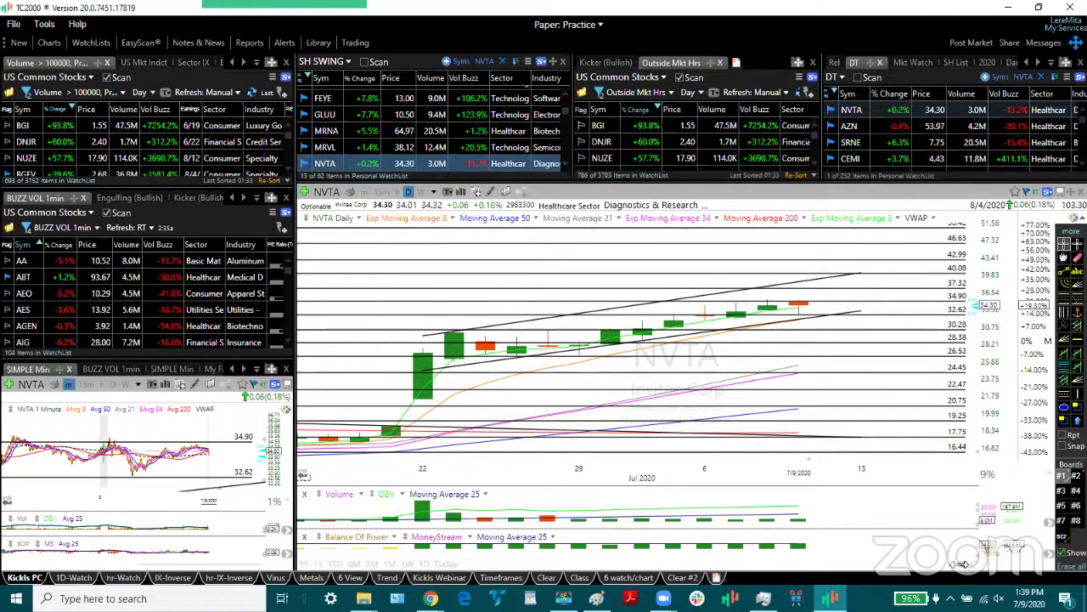
Step: Examine NVTA's latest daily candles up close around the 34.90 level, followed by the wider chart back to early June
{"action": "left_click_drag", "start_coordinate": [953, 566], "coordinate": [970, 568]}
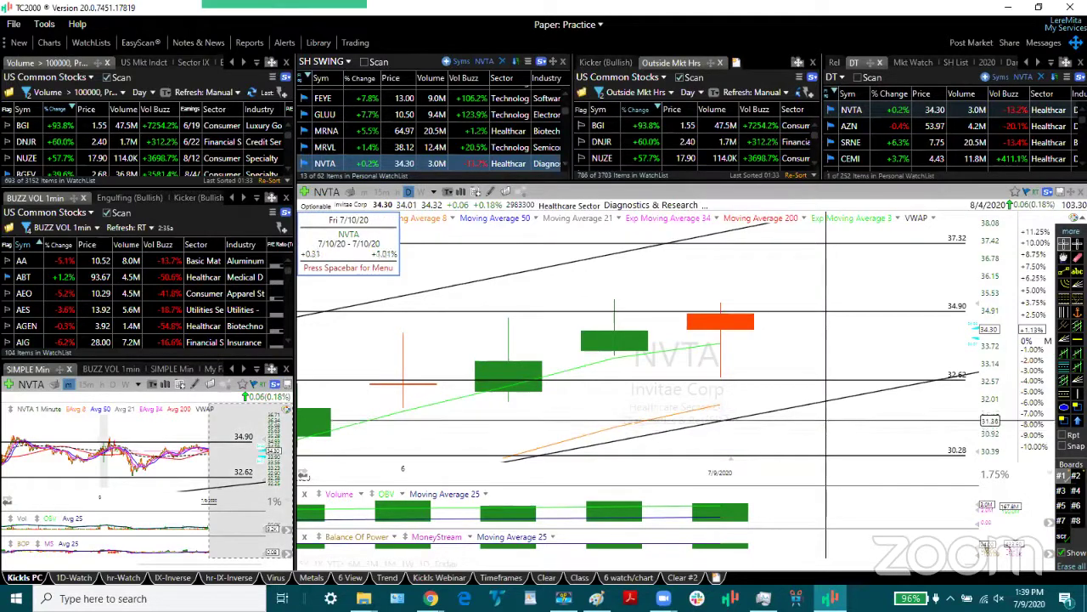
{"action": "left_click_drag", "start_coordinate": [965, 565], "coordinate": [956, 566]}
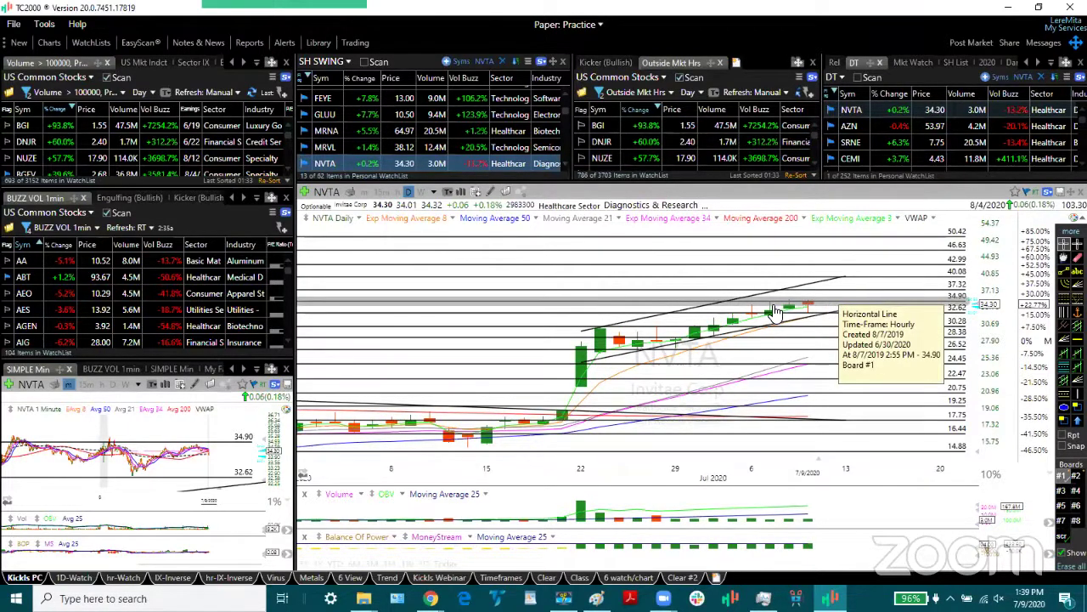
Step: Open POLA from the SH SWING watchlist and inspect the data of its 7/9/20 and 7/8/20 daily candles up close
{"action": "key", "text": "space"}
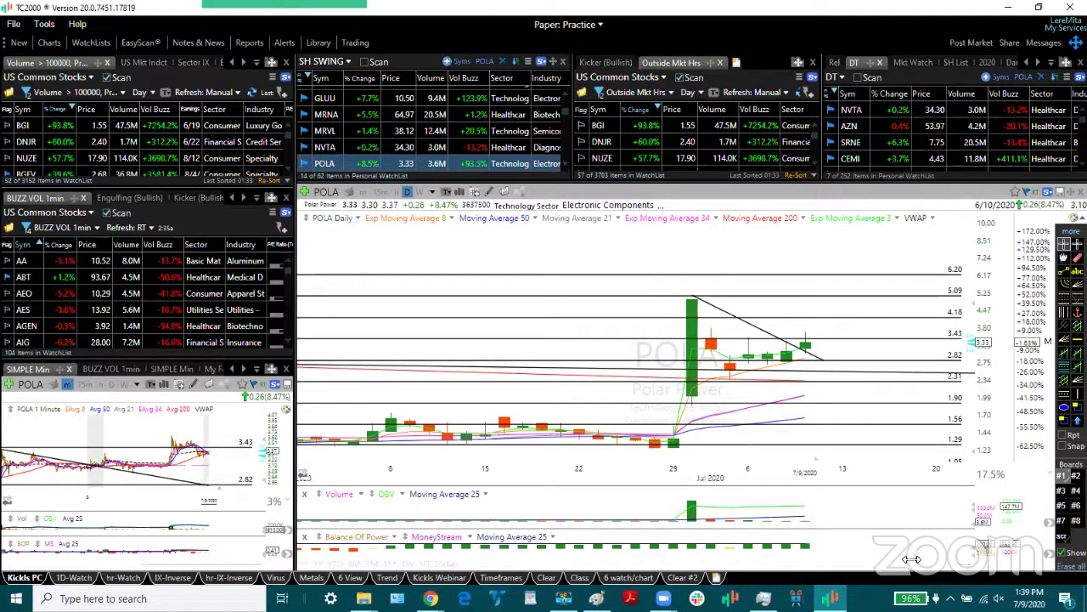
{"action": "left_click_drag", "start_coordinate": [955, 564], "coordinate": [967, 559]}
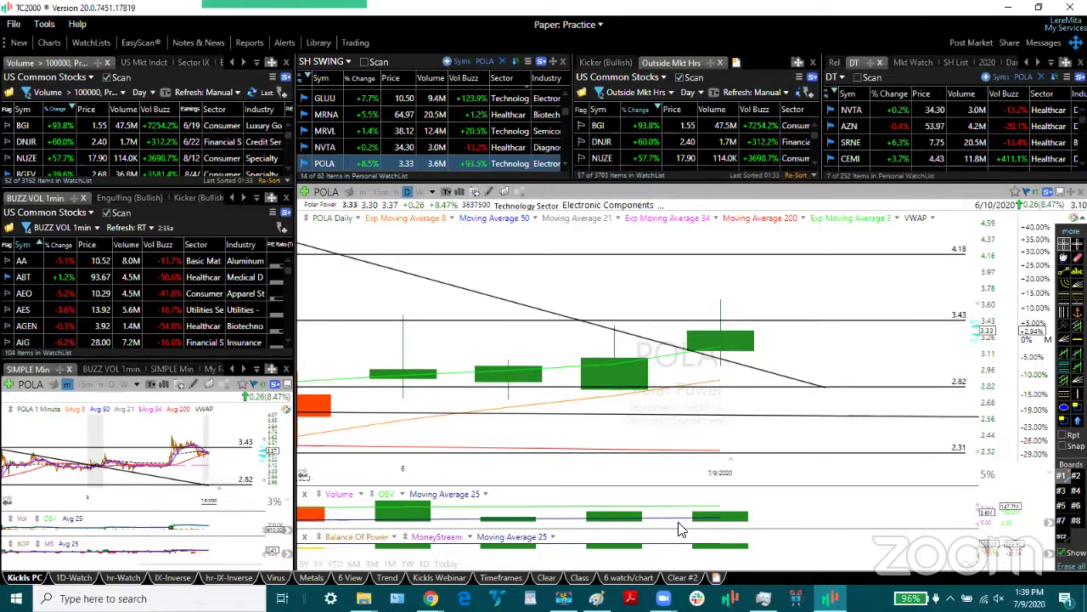
{"action": "left_click", "coordinate": [721, 402]}
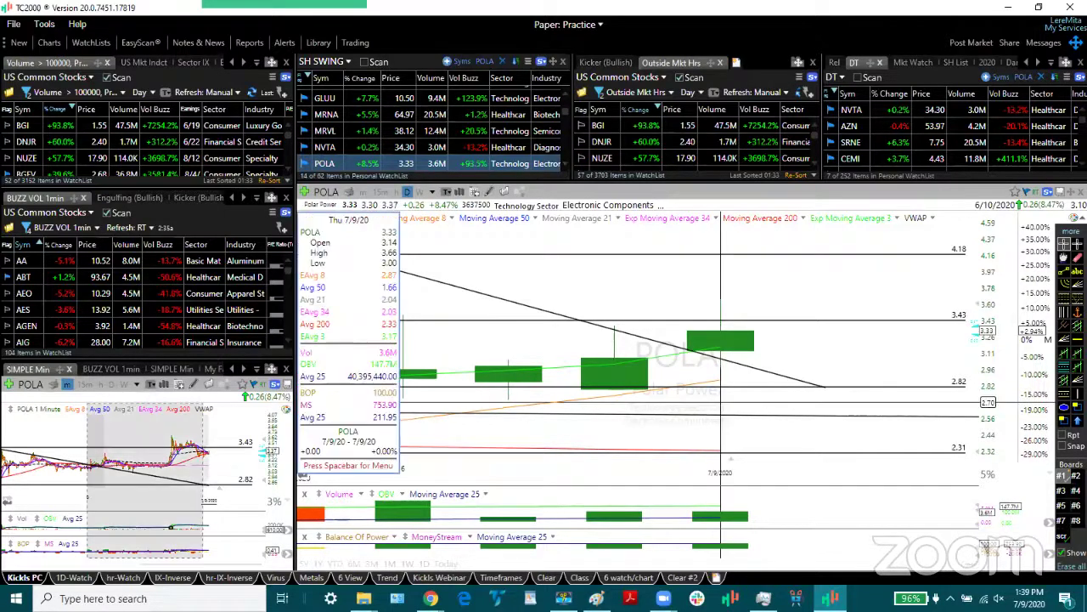
{"action": "left_click", "coordinate": [721, 402]}
{"action": "left_click", "coordinate": [614, 405]}
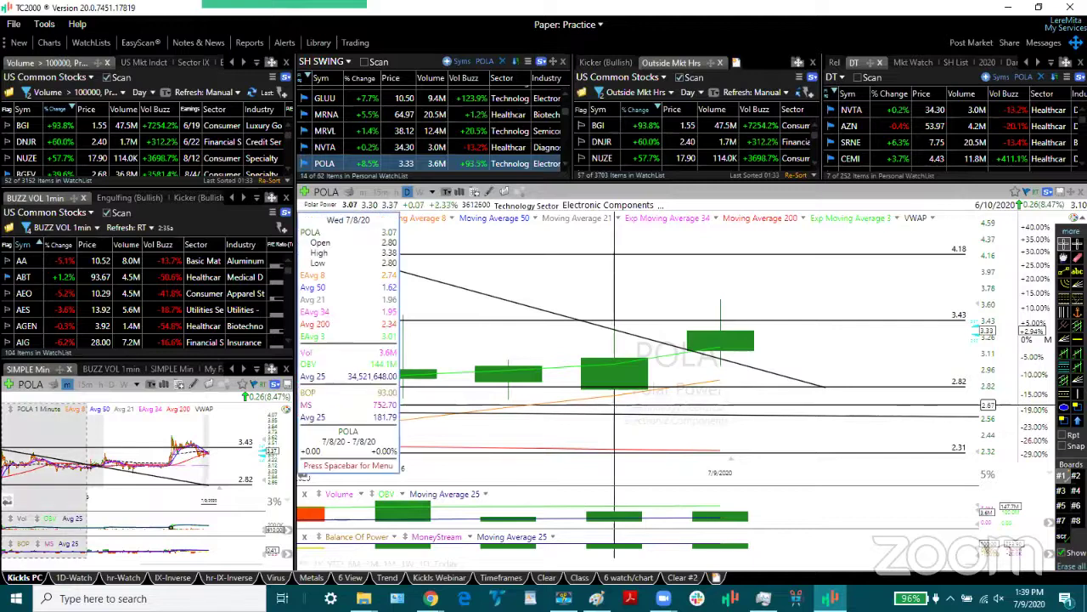
{"action": "left_click", "coordinate": [614, 405]}
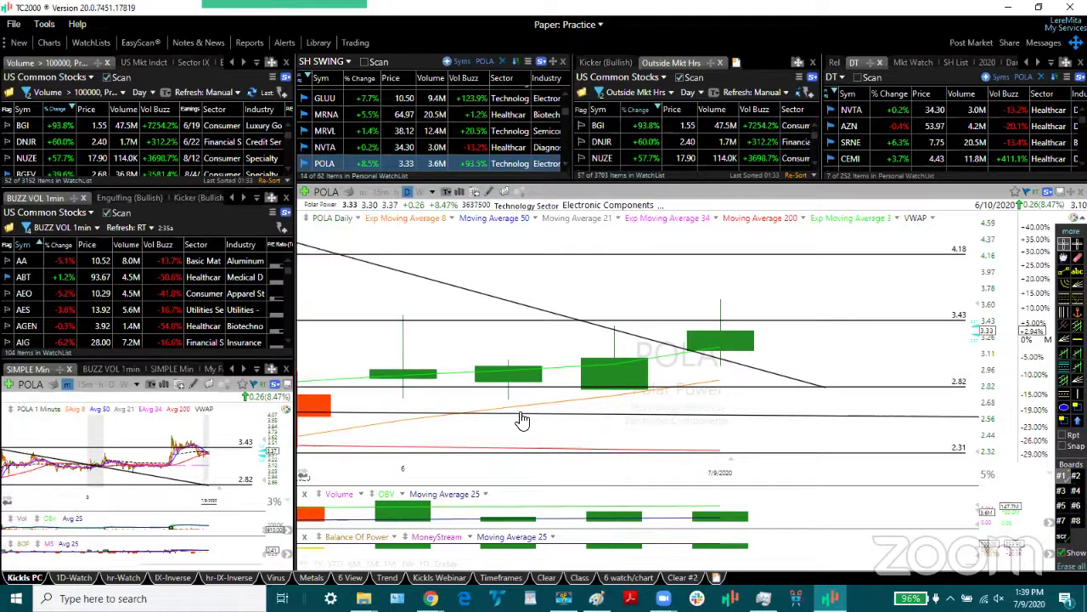
Step: Review POLA's daily chart back to mid-June, followed by the 7/9/20 session on its 1-minute chart
{"action": "left_click", "coordinate": [963, 564]}
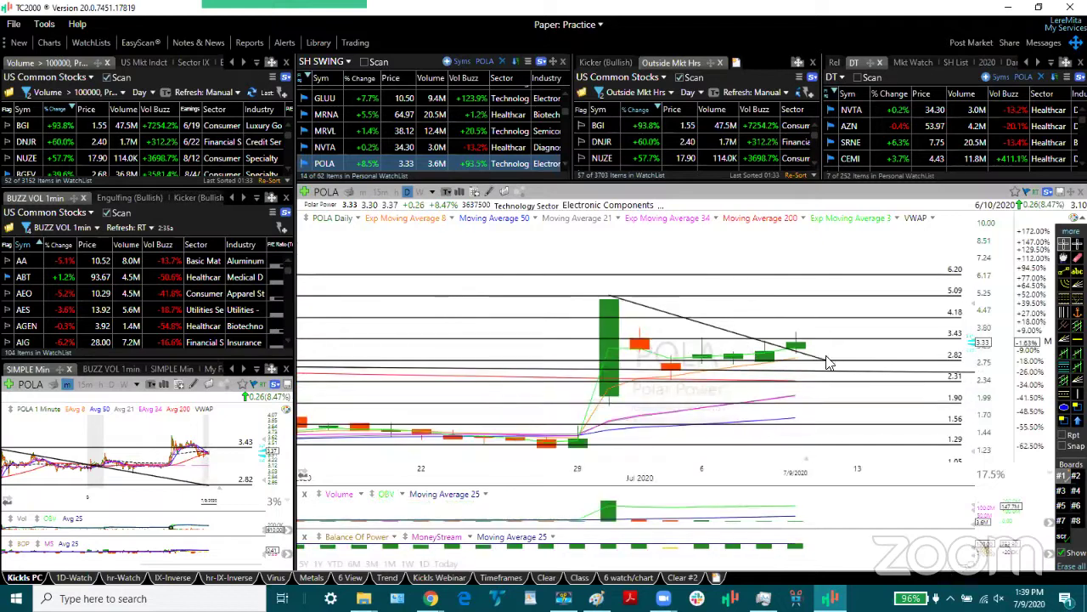
{"action": "left_click", "coordinate": [444, 564]}
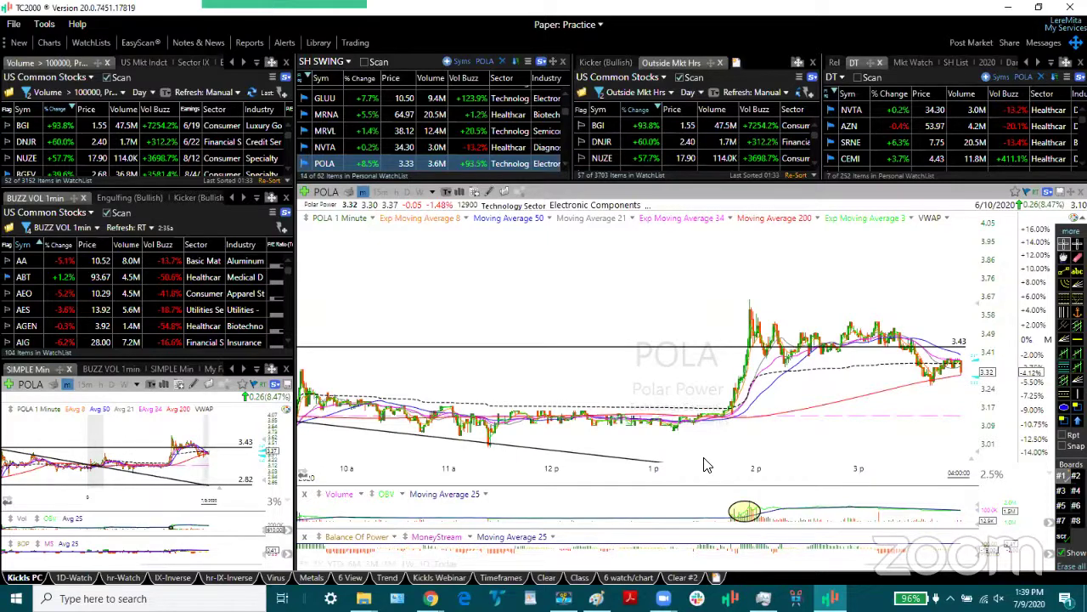
Step: On POLA's daily chart, raise the descending trendline to the 7/9/20 high and draw a rising trendline beneath the candles since late June
{"action": "key", "text": "d"}
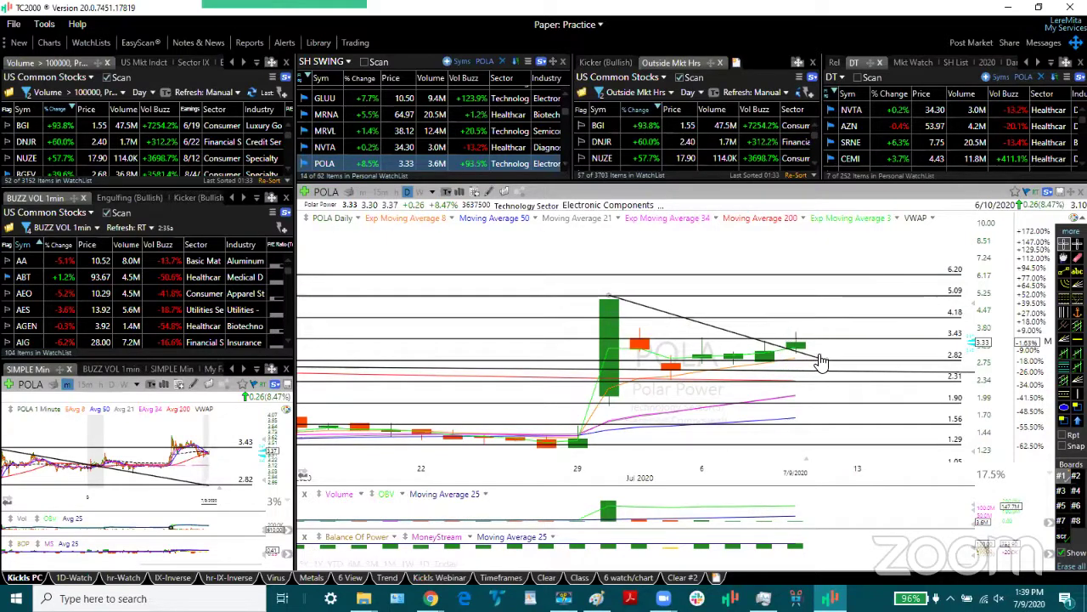
{"action": "left_click_drag", "start_coordinate": [832, 351], "coordinate": [917, 360]}
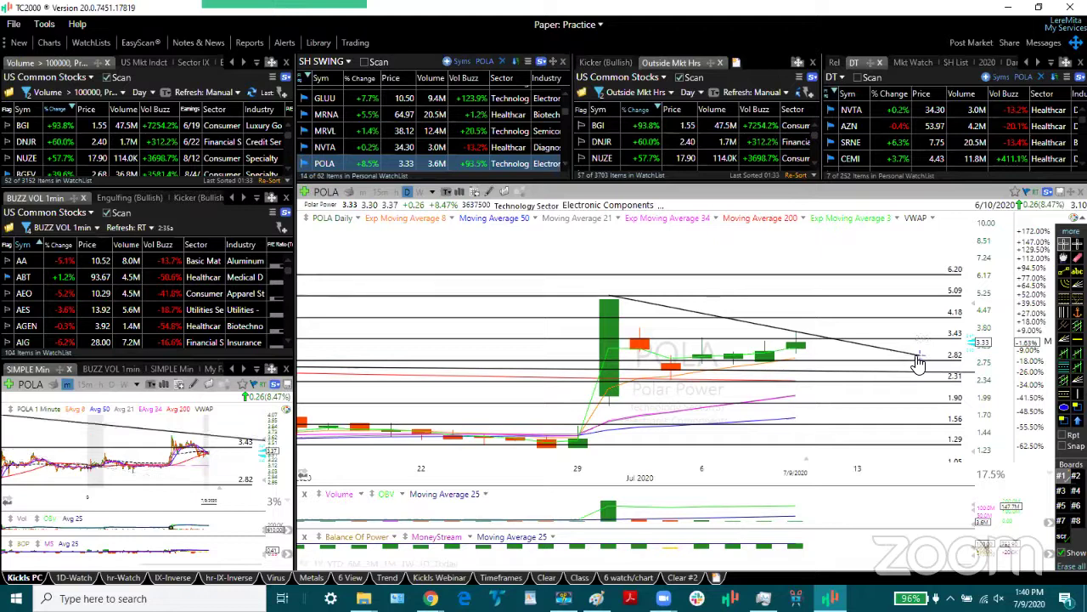
{"action": "left_click", "coordinate": [1064, 271]}
{"action": "left_click_drag", "start_coordinate": [577, 402], "coordinate": [856, 345]}
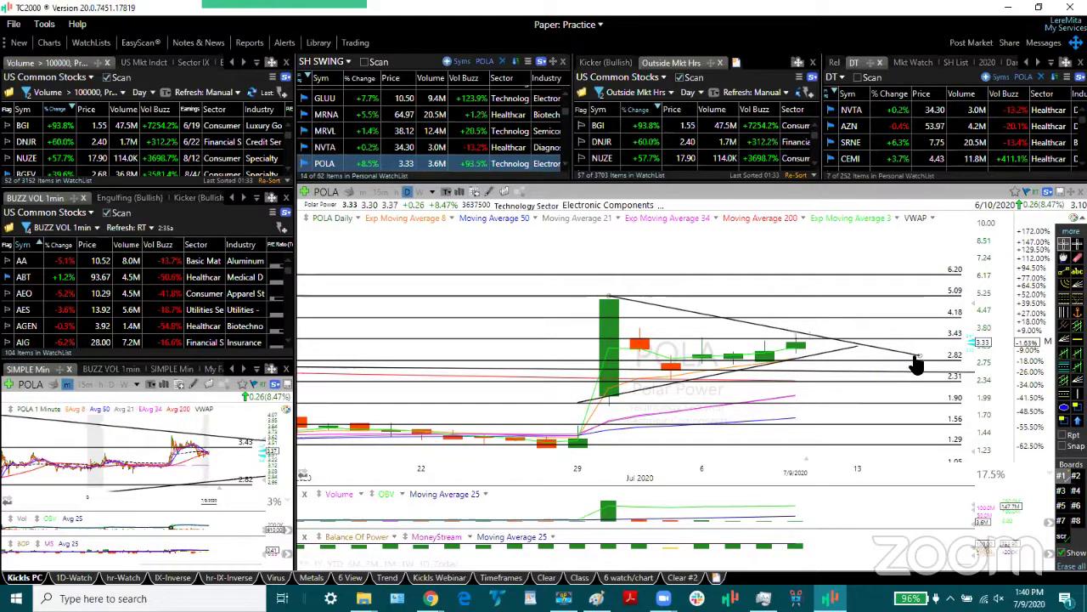
{"action": "left_click_drag", "start_coordinate": [917, 364], "coordinate": [889, 348]}
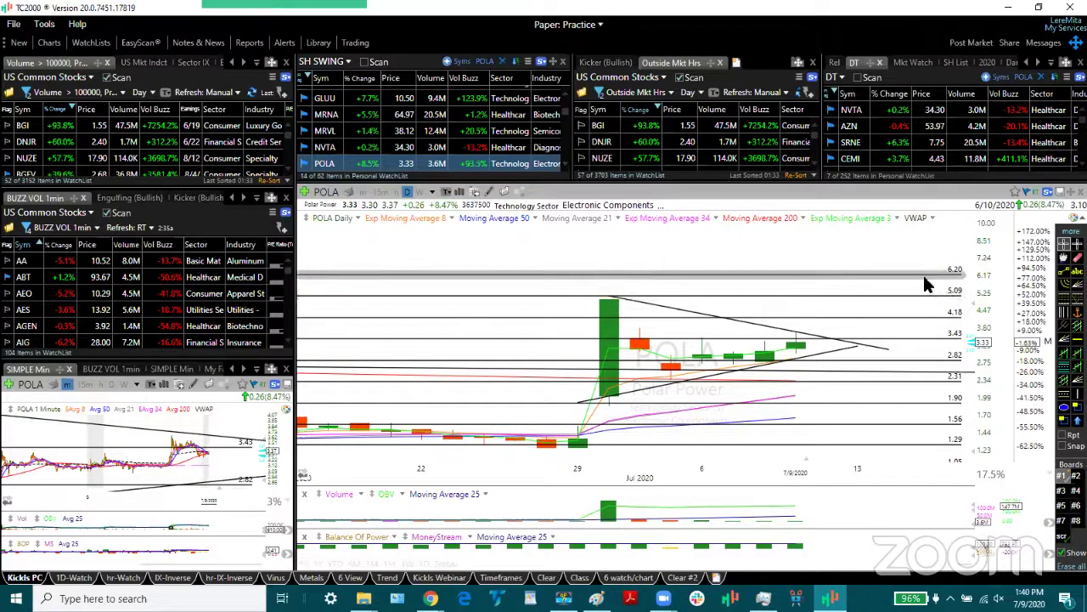
Step: Open ROKU from the SH SWING watchlist, review its 1-minute session around the 11 a.m. low and examine its daily chart back to early 2019
{"action": "key", "text": "space"}
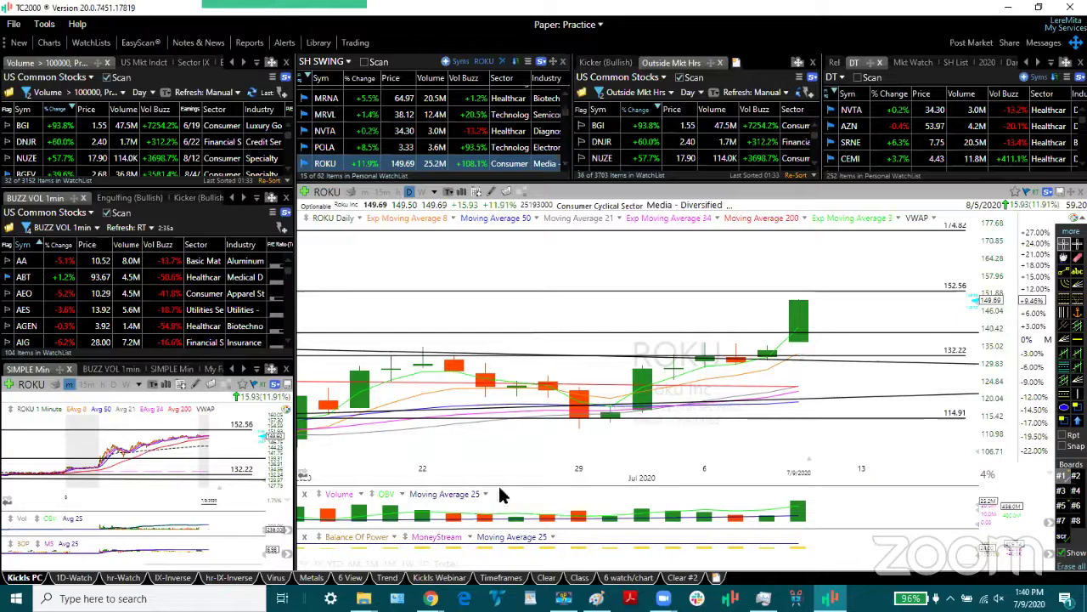
{"action": "left_click", "coordinate": [439, 564]}
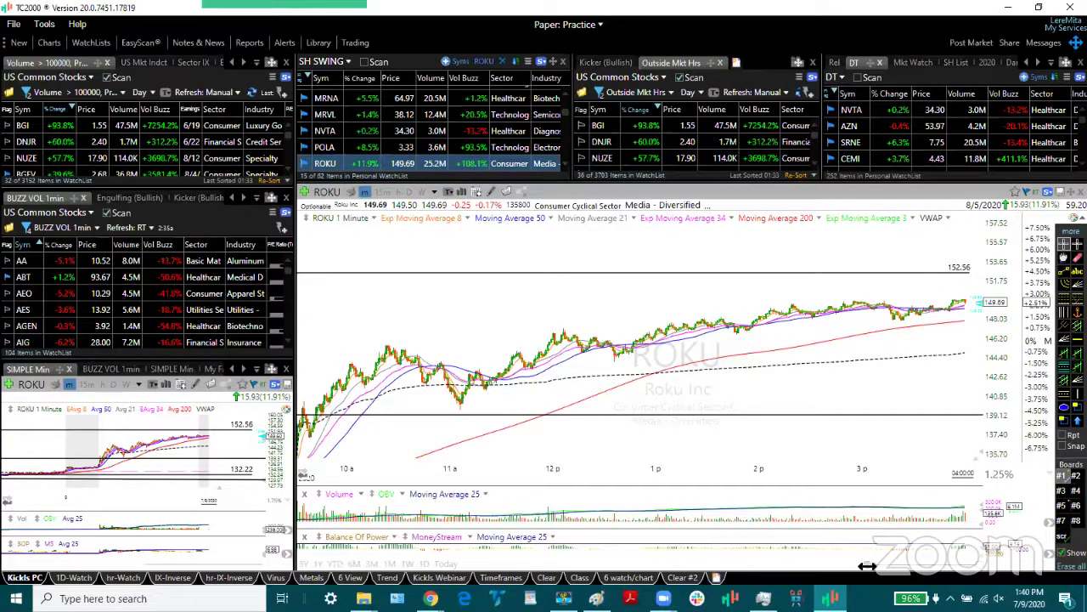
{"action": "scroll", "coordinate": [850, 567], "scroll_direction": "down", "scroll_amount": 2}
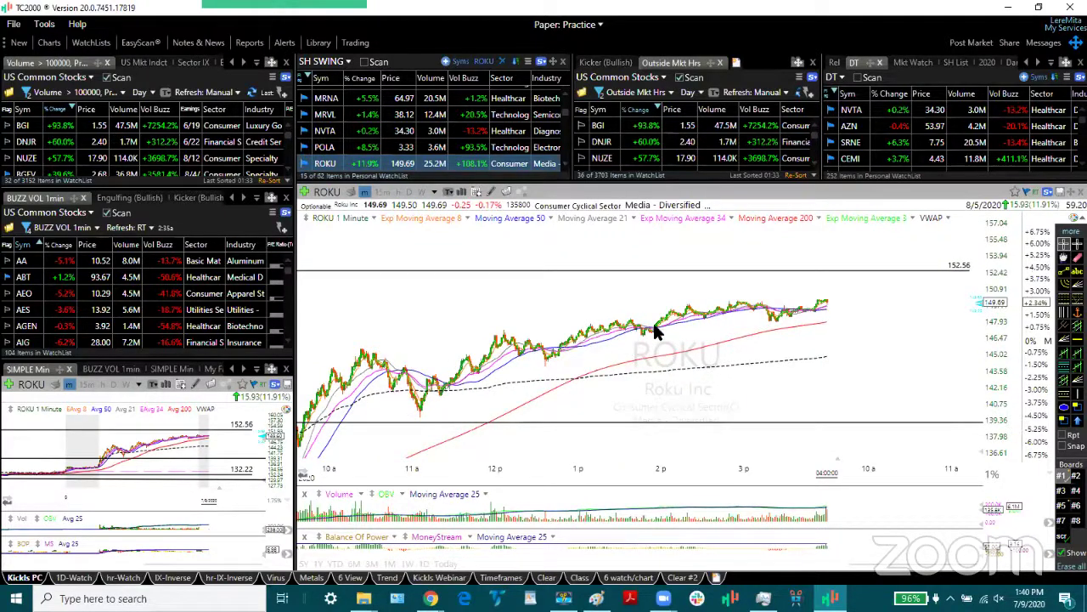
{"action": "left_click", "coordinate": [421, 408]}
{"action": "left_click_drag", "start_coordinate": [421, 413], "coordinate": [421, 410]}
{"action": "key", "text": "d"}
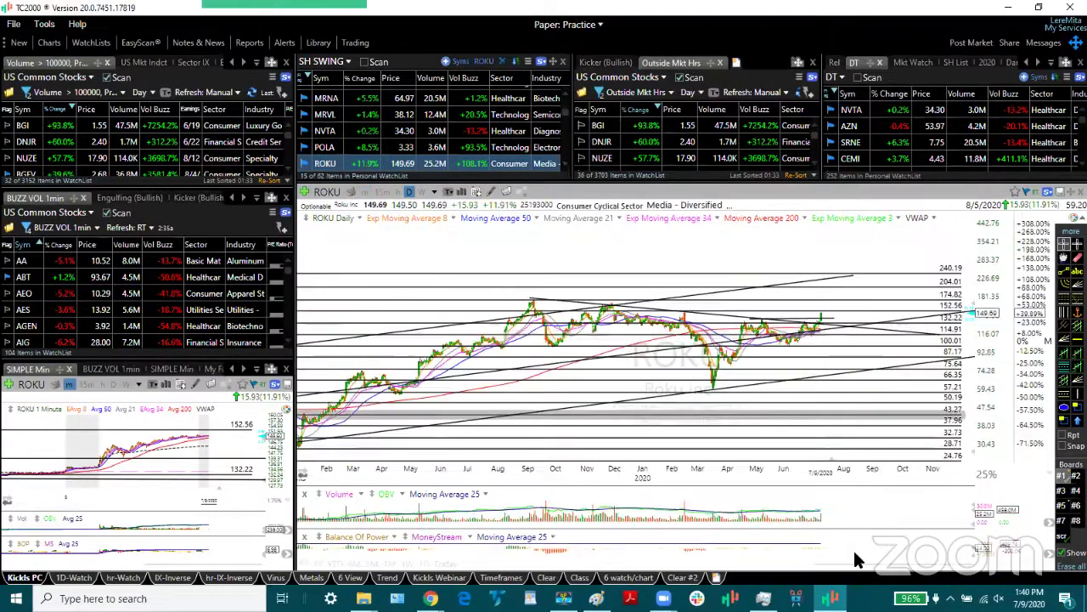
Step: Examine ROKU's daily candles from May to July 2020 against the price levels up to 240.19
{"action": "left_click_drag", "start_coordinate": [832, 563], "coordinate": [1011, 539]}
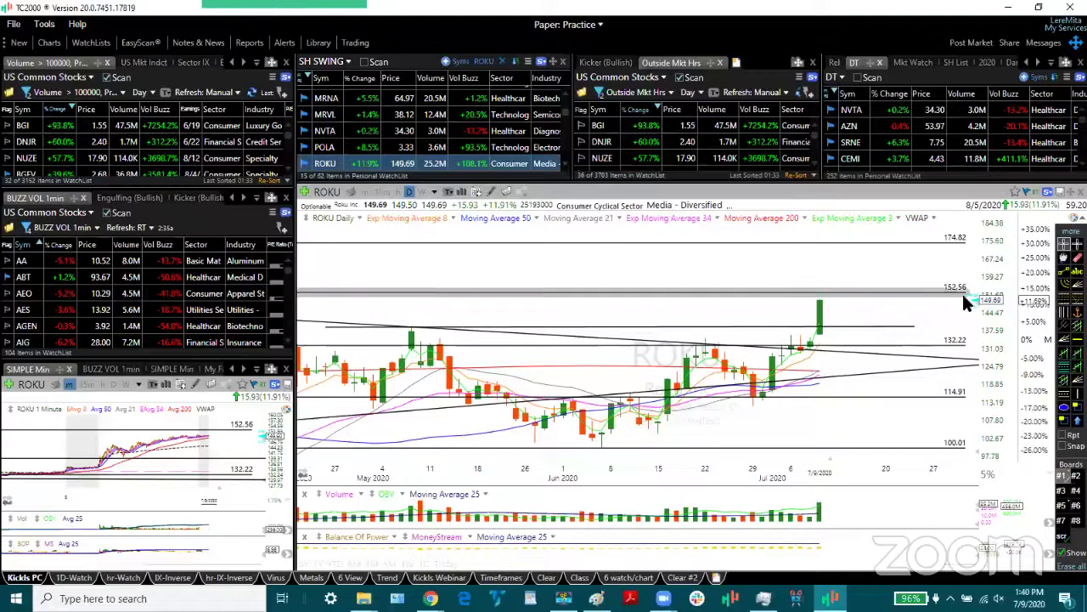
{"action": "left_click_drag", "start_coordinate": [966, 306], "coordinate": [964, 352]}
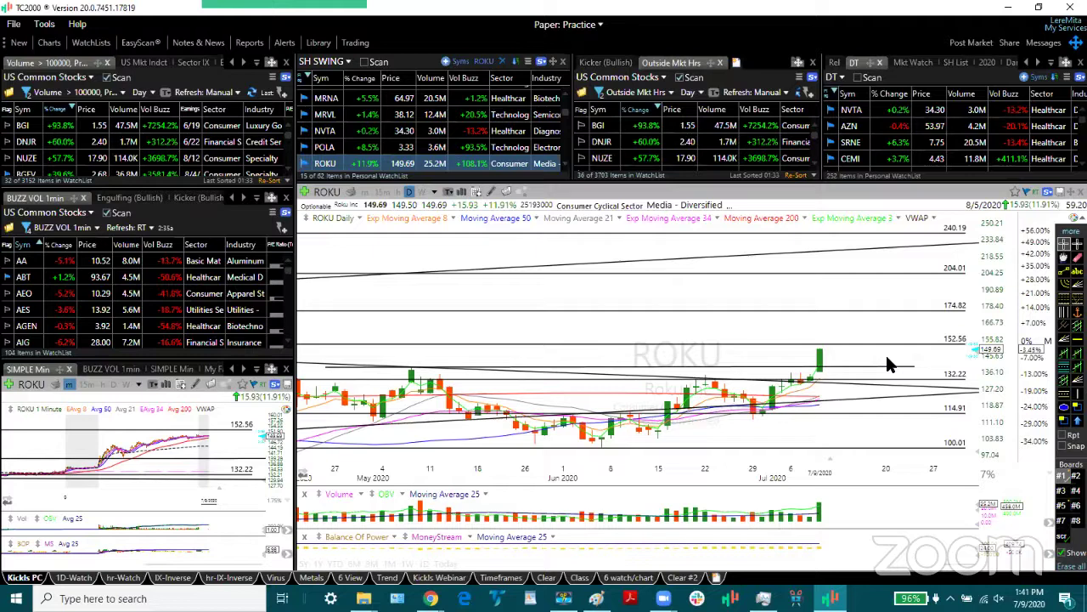
Step: Open SOLO from the SH SWING watchlist and inspect the data of its 7/9/20 and 7/8/20 daily candles up close
{"action": "key", "text": "space"}
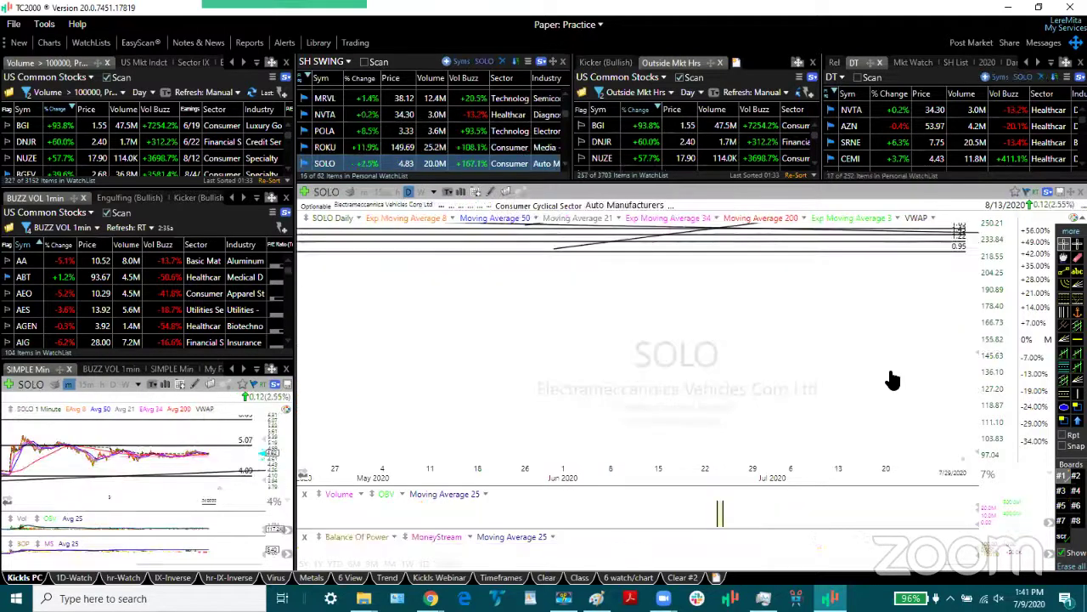
{"action": "left_click_drag", "start_coordinate": [969, 355], "coordinate": [971, 307]}
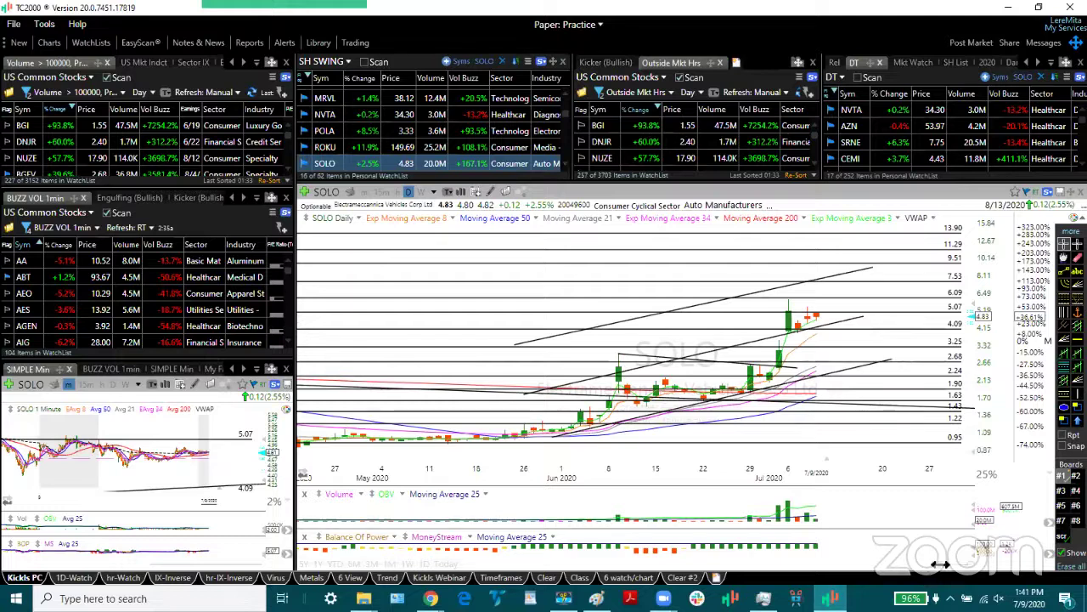
{"action": "left_click_drag", "start_coordinate": [937, 565], "coordinate": [961, 563]}
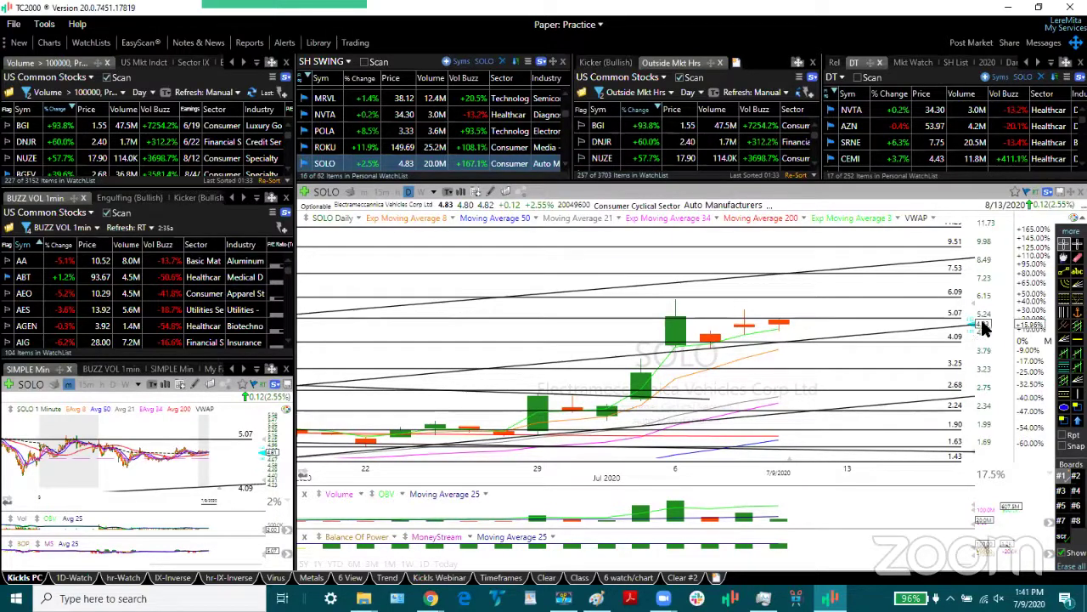
{"action": "middle_click", "coordinate": [777, 326]}
{"action": "middle_click", "coordinate": [777, 326]}
{"action": "middle_click", "coordinate": [777, 326]}
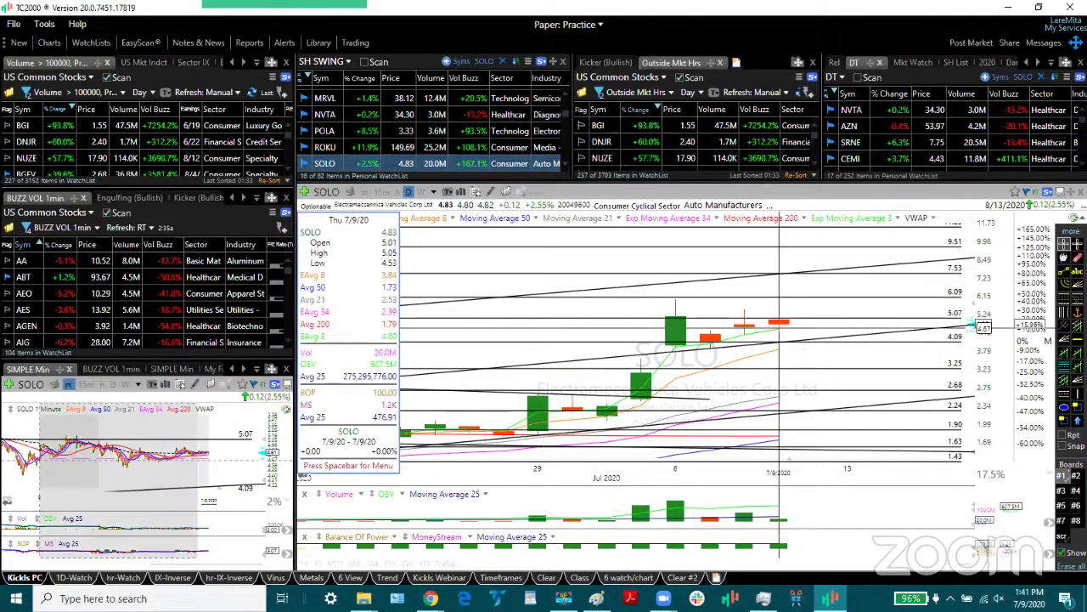
{"action": "middle_click", "coordinate": [779, 327]}
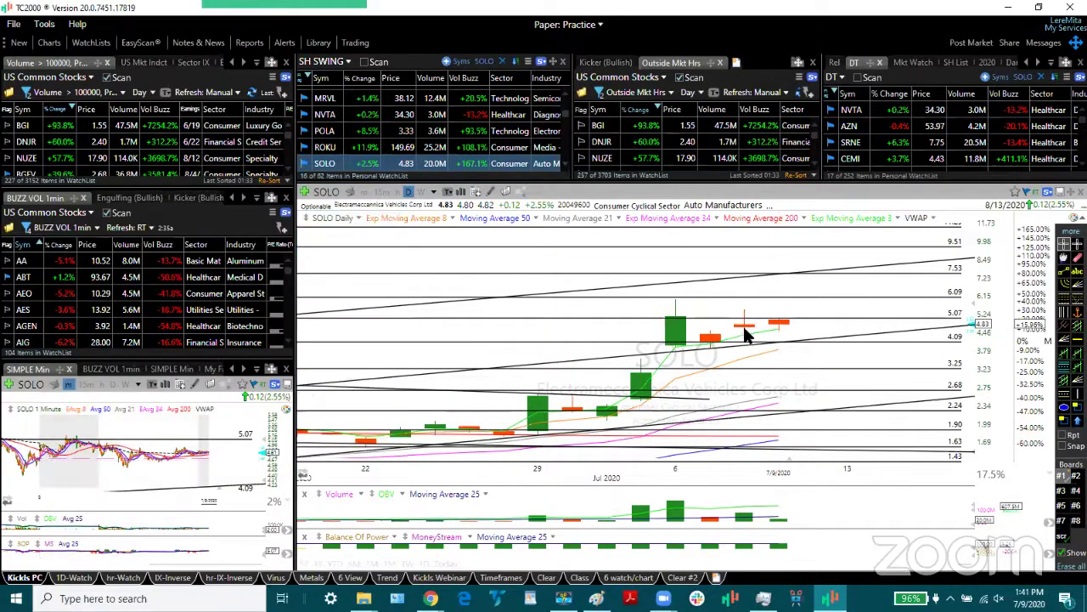
{"action": "middle_click", "coordinate": [745, 334]}
{"action": "middle_click", "coordinate": [745, 333]}
Step: Open SPAQ from the SH SWING watchlist and draw a descending trendline on its 1-minute chart from the 12 p.m. high to about 2:20 p.m
{"action": "key", "text": "space"}
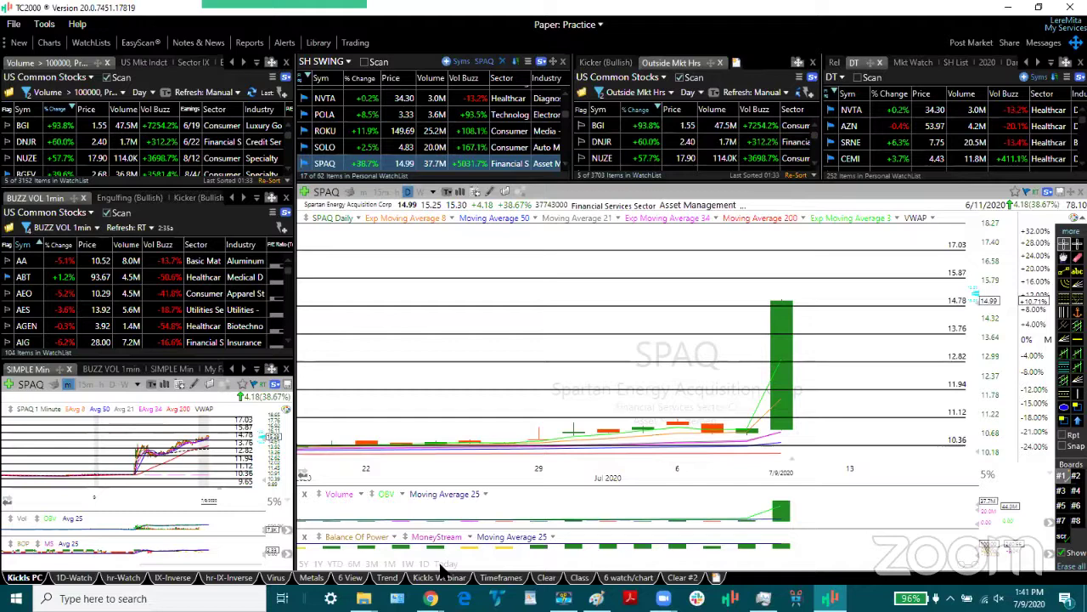
{"action": "left_click", "coordinate": [364, 192]}
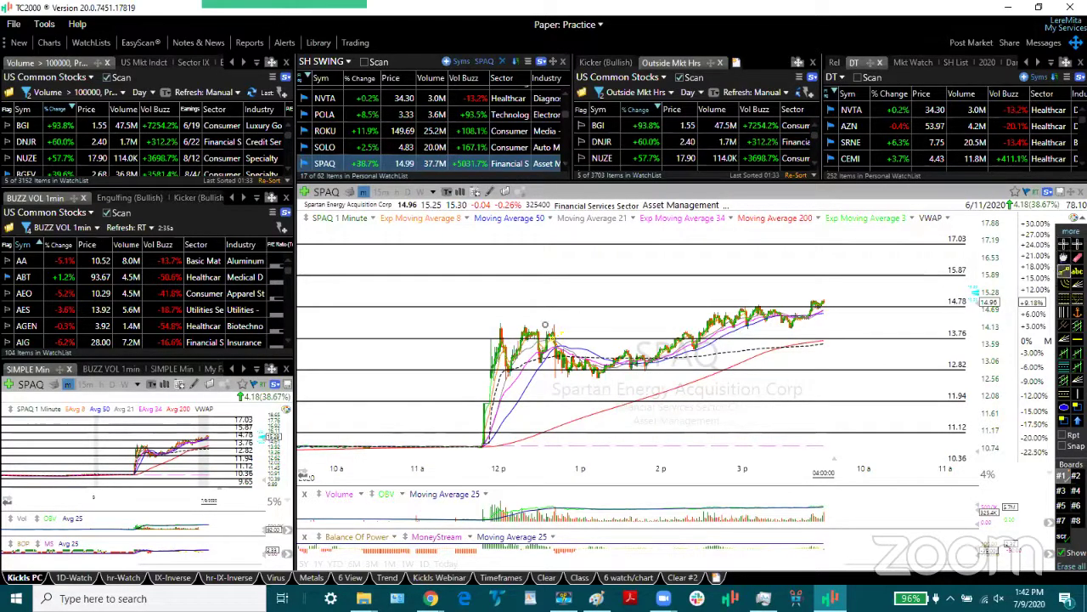
{"action": "left_click_drag", "start_coordinate": [504, 321], "coordinate": [689, 356]}
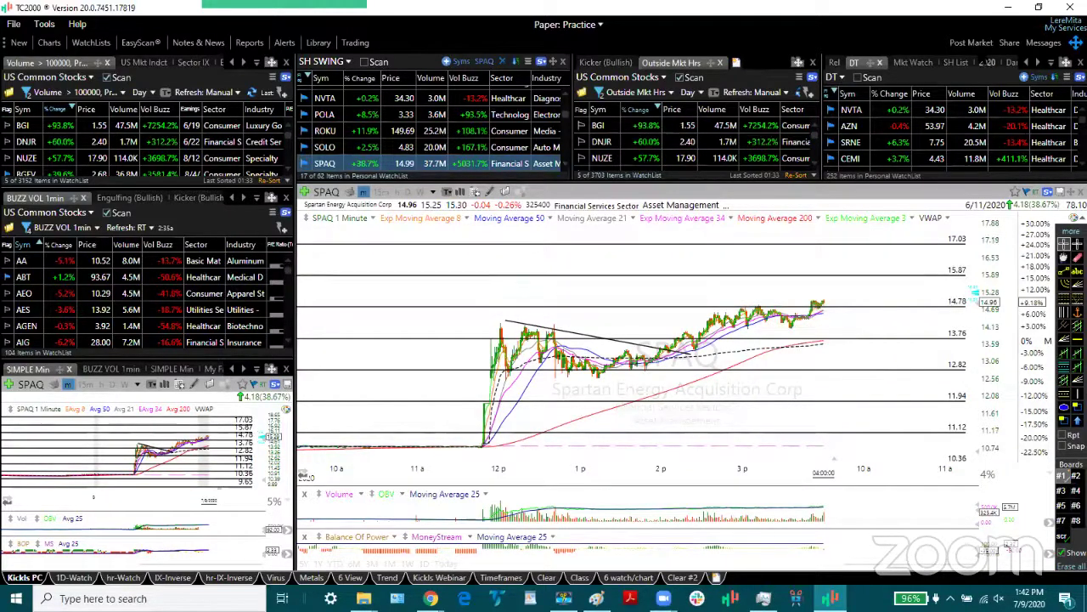
Step: Check SPAQ's post-market trading on the 1-minute chart and return to its regular-hours daily chart
{"action": "left_click", "coordinate": [968, 43]}
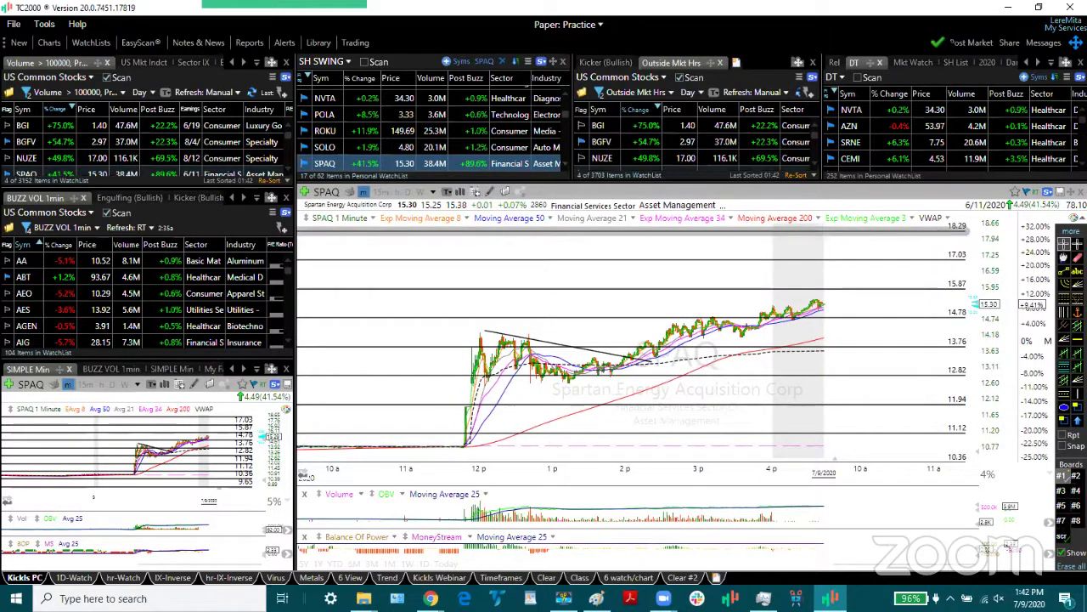
{"action": "left_click", "coordinate": [956, 42]}
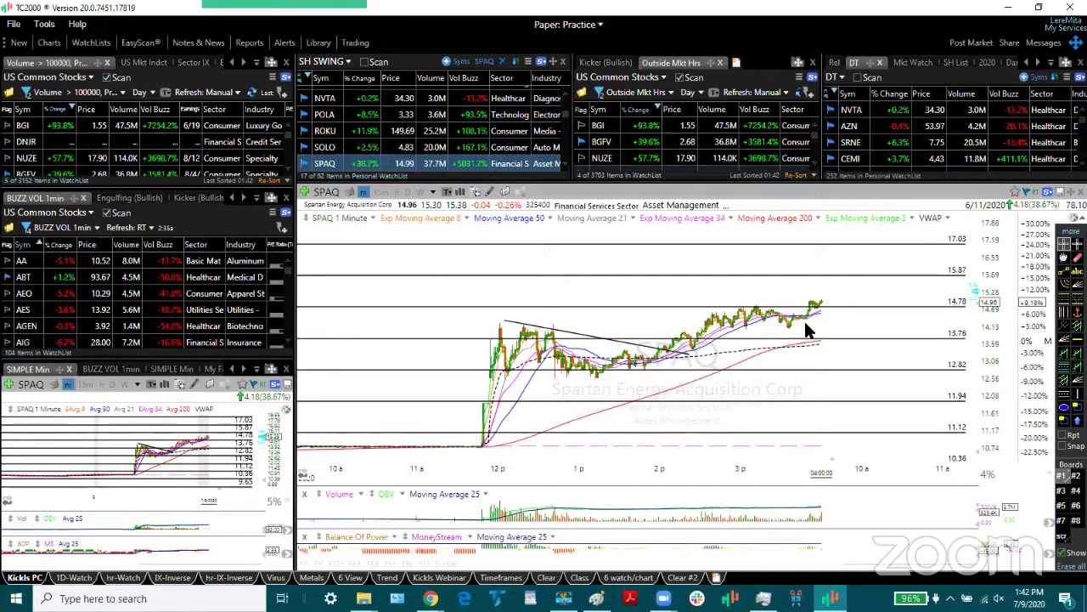
{"action": "key", "text": "ctrl+d"}
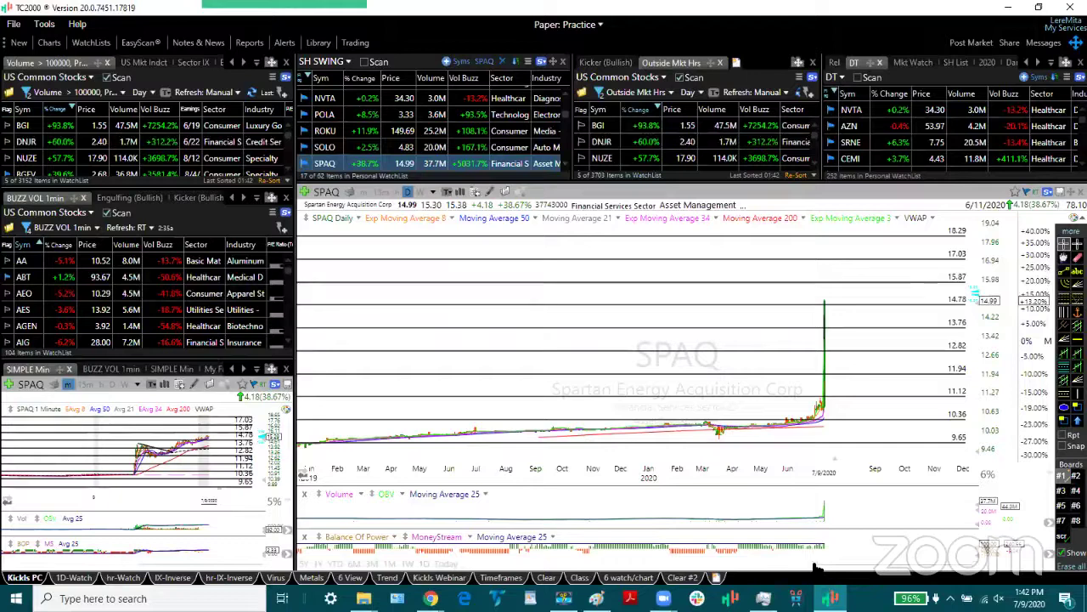
{"action": "scroll", "coordinate": [814, 561], "scroll_direction": "up", "scroll_amount": 5}
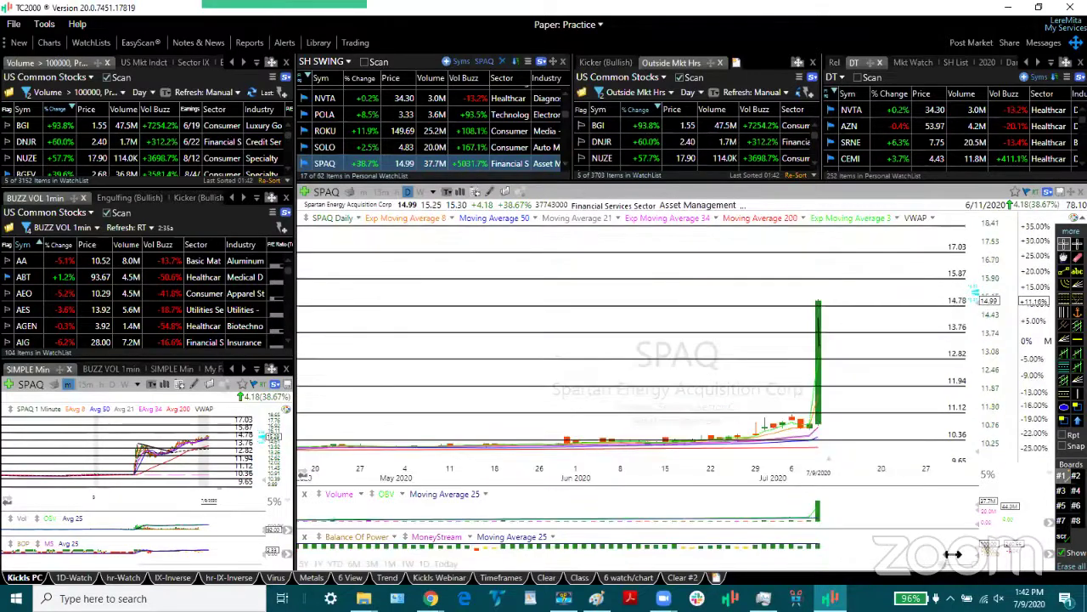
Step: Sketch a short line beside SPAQ's 7/9/20 daily candle, running down from below the 14.78 level
{"action": "left_click_drag", "start_coordinate": [796, 438], "coordinate": [799, 429]}
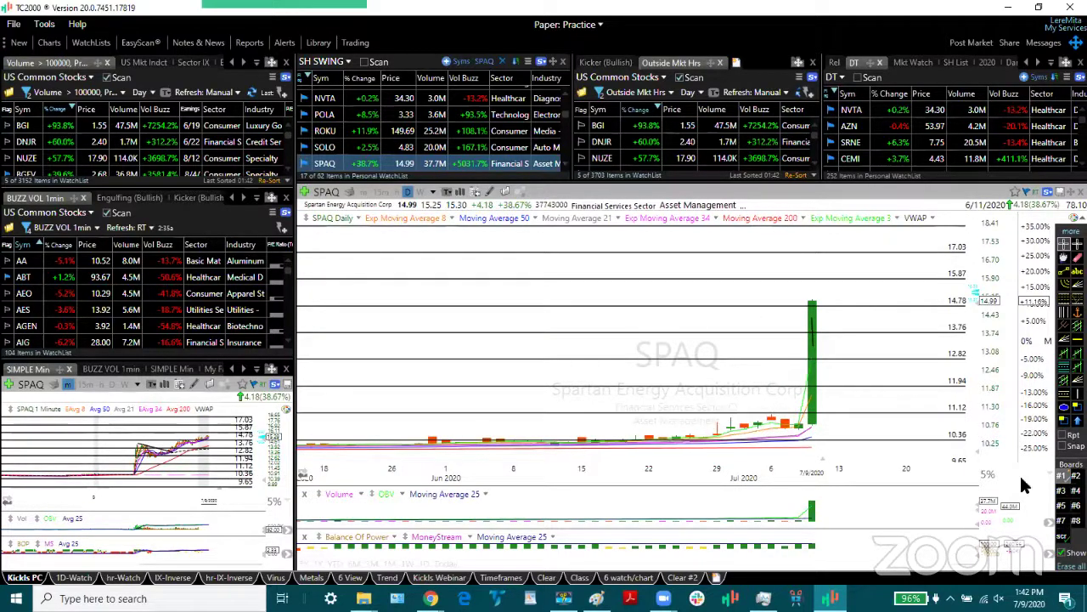
{"action": "left_click_drag", "start_coordinate": [800, 425], "coordinate": [623, 446]}
{"action": "left_click_drag", "start_coordinate": [973, 303], "coordinate": [974, 307]}
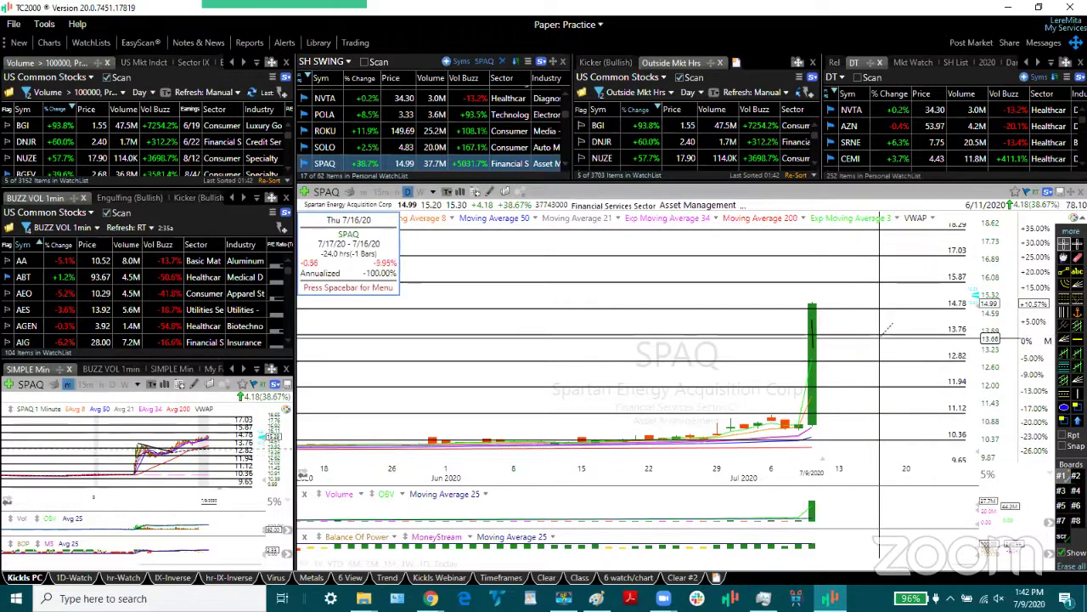
{"action": "left_click_drag", "start_coordinate": [880, 338], "coordinate": [880, 365]}
Step: Open SPCE from the SH SWING watchlist and review its 7/9/20 session on the 1-minute chart, followed by its daily chart
{"action": "key", "text": "Down"}
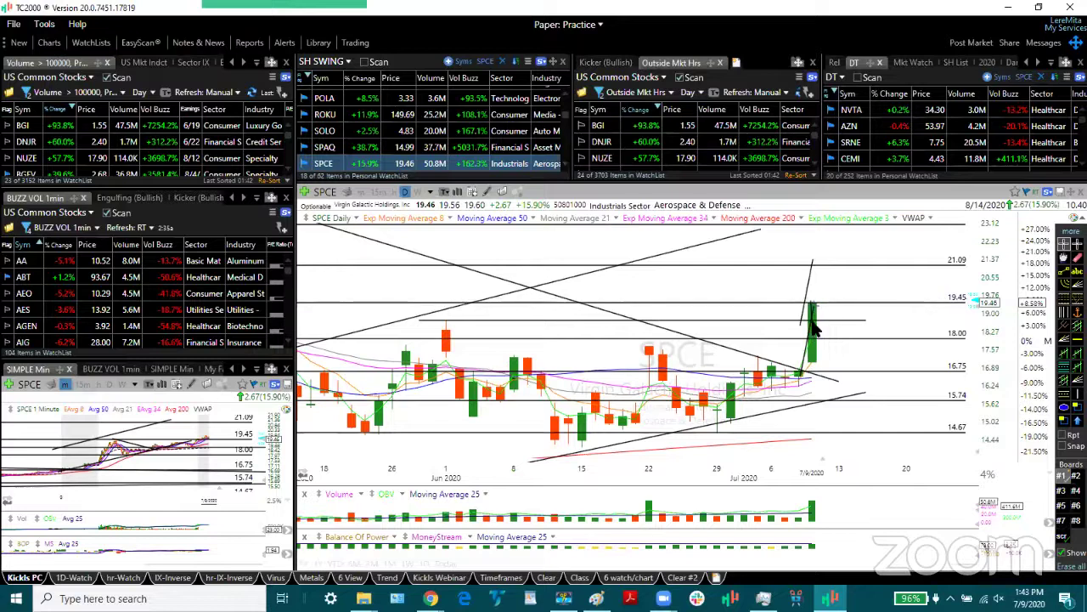
{"action": "left_click", "coordinate": [447, 565]}
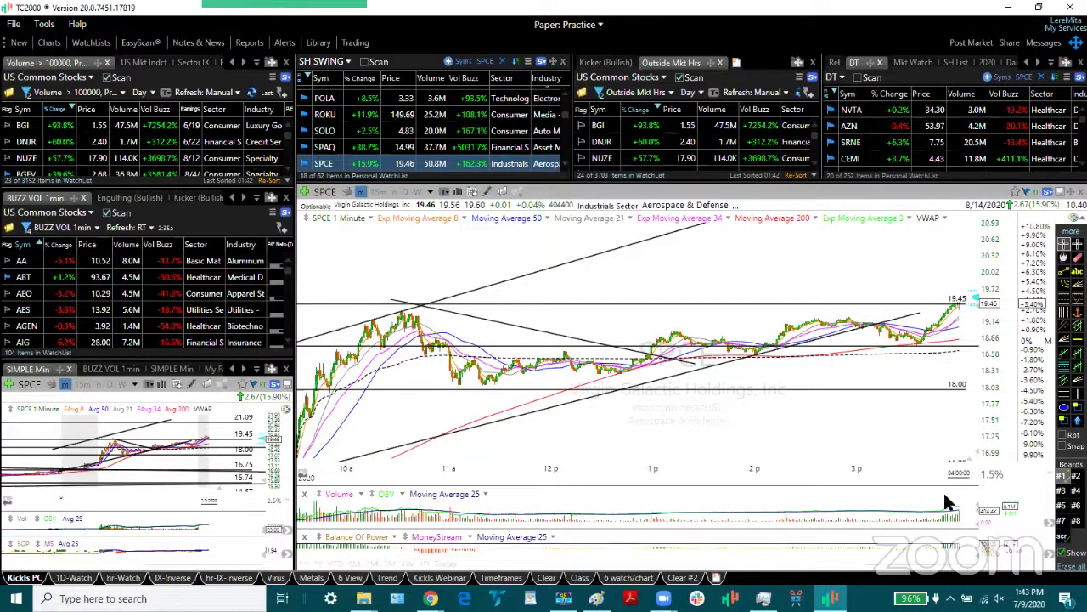
{"action": "key", "text": "alt+d"}
{"action": "key", "text": "9"}
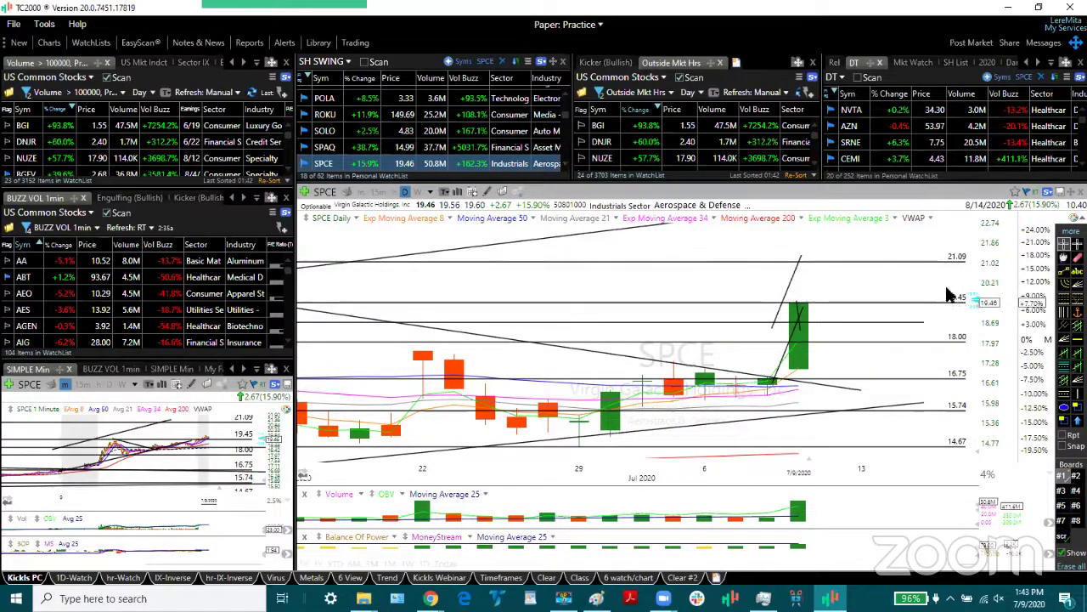
Step: Extend SPCE's upper rising trendline past the 23.04 level to about 7/13/20 and review its daily chart back to late 2019
{"action": "left_click_drag", "start_coordinate": [975, 306], "coordinate": [979, 344]}
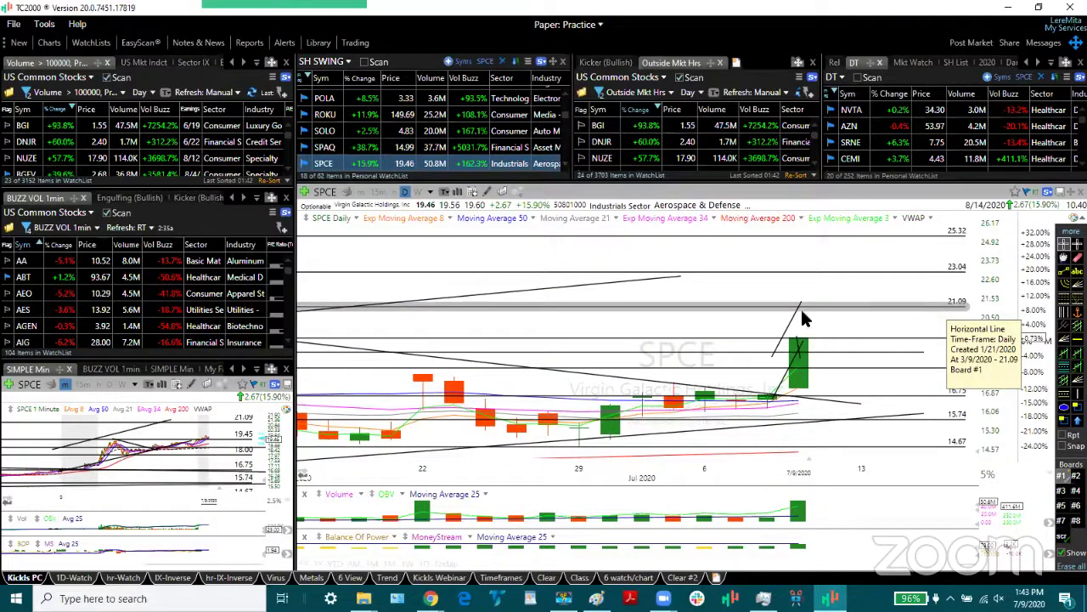
{"action": "left_click_drag", "start_coordinate": [684, 283], "coordinate": [871, 260]}
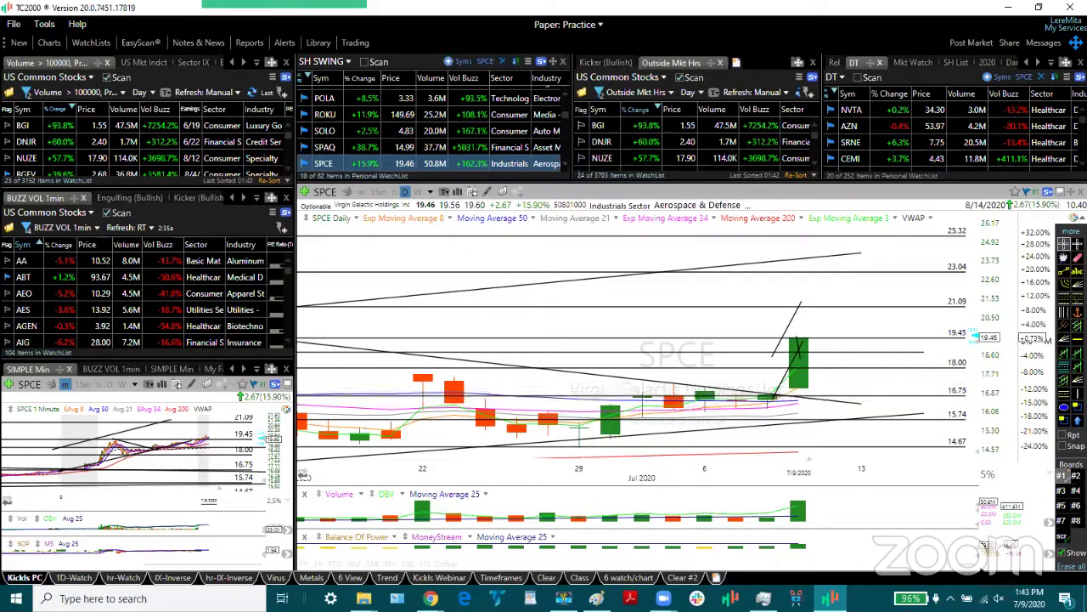
{"action": "left_click_drag", "start_coordinate": [935, 564], "coordinate": [882, 566]}
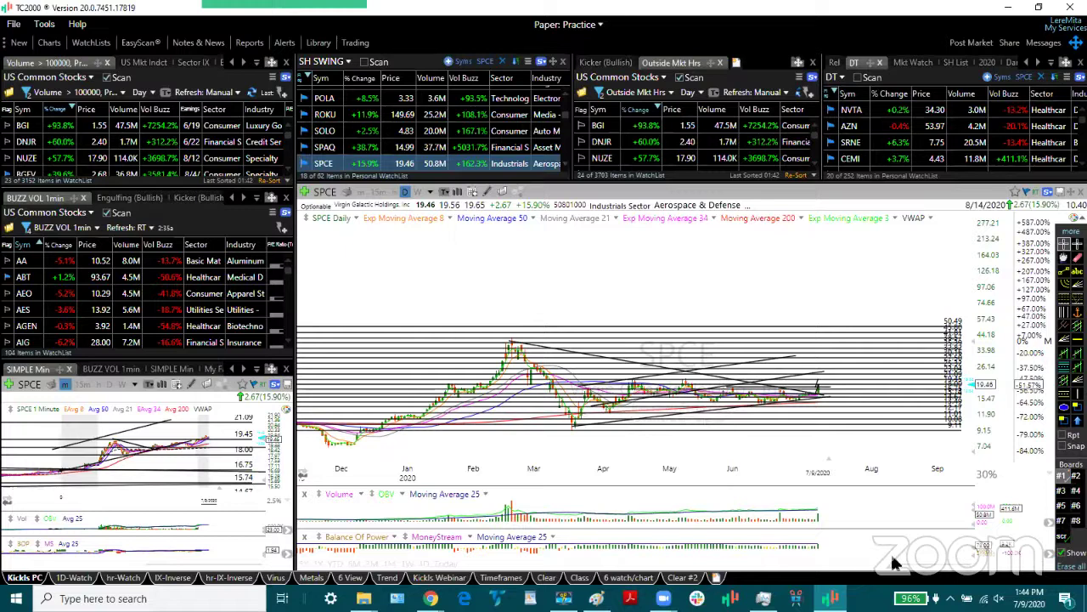
{"action": "left_click_drag", "start_coordinate": [902, 561], "coordinate": [954, 559]}
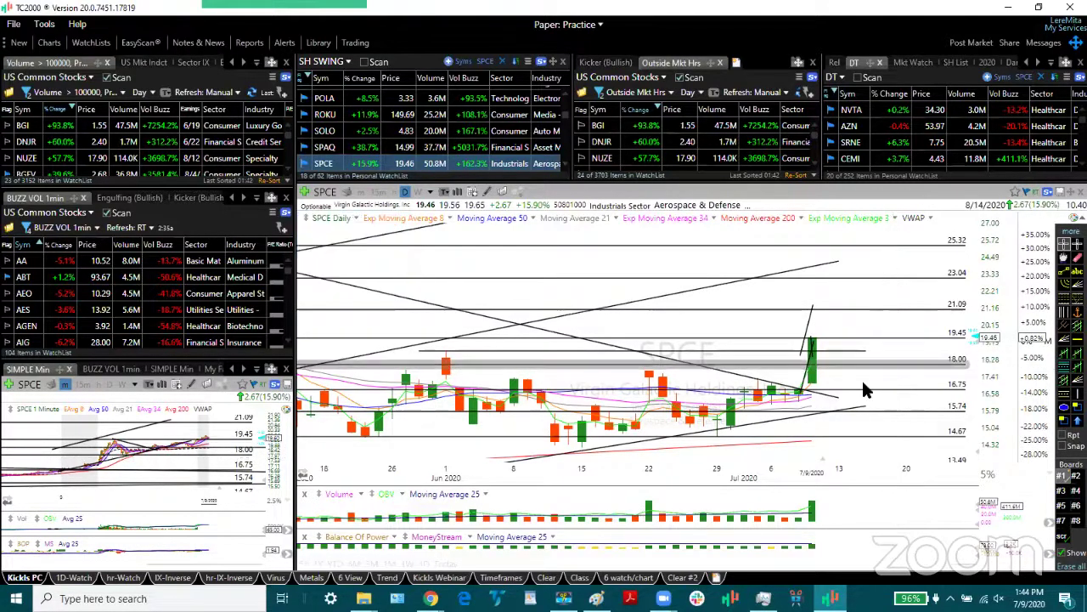
Step: Open SRNE from the SH SWING watchlist and review its daily chart and its 7/9/20 session on the 1-minute chart
{"action": "key", "text": "Down"}
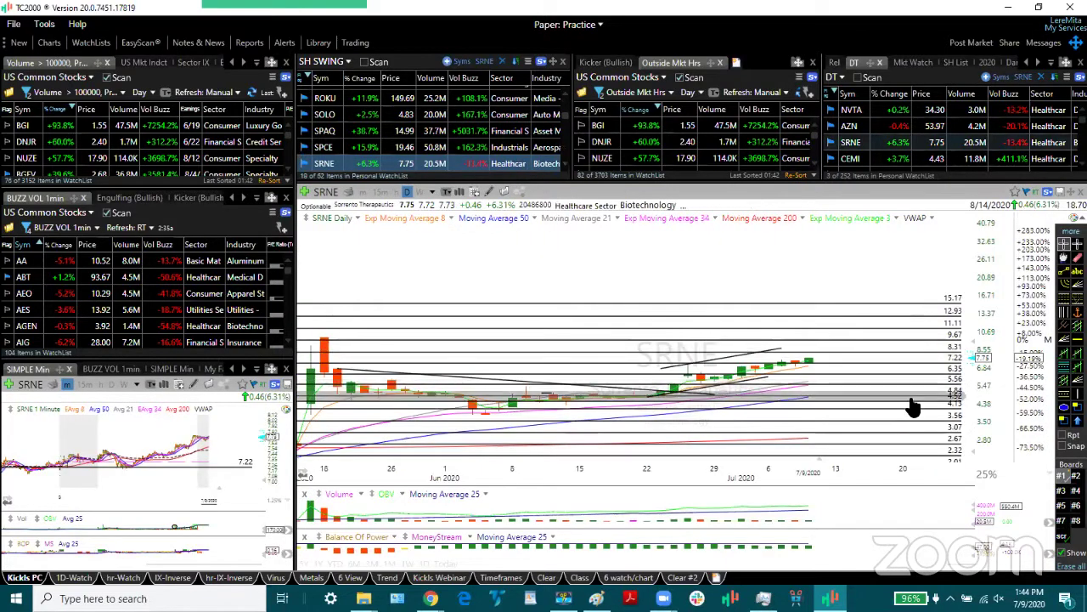
{"action": "scroll", "coordinate": [907, 560], "scroll_direction": "up", "scroll_amount": 3}
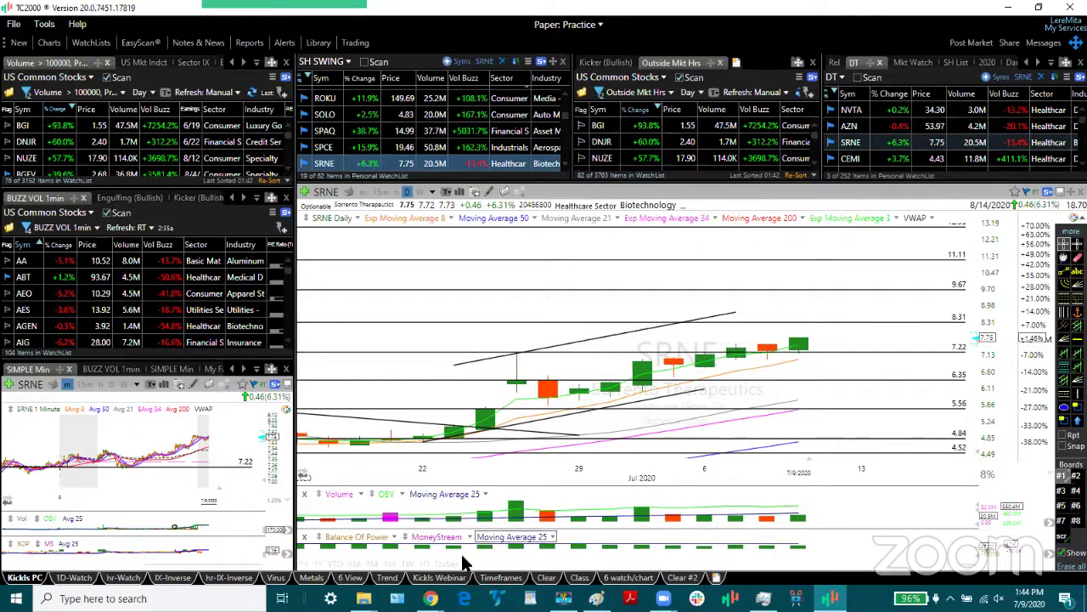
{"action": "left_click", "coordinate": [439, 566]}
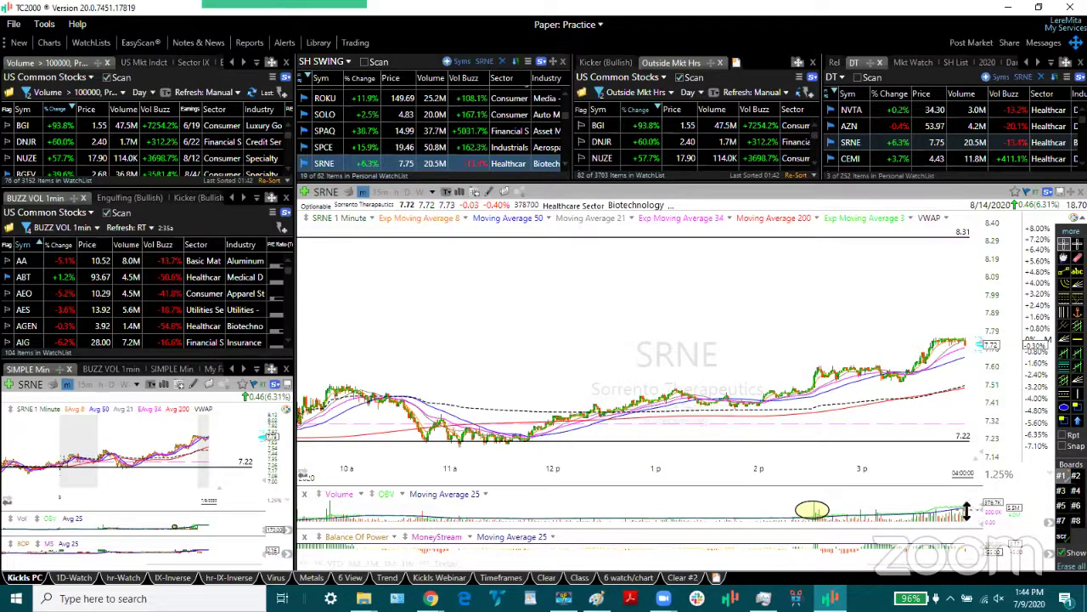
{"action": "key", "text": "d"}
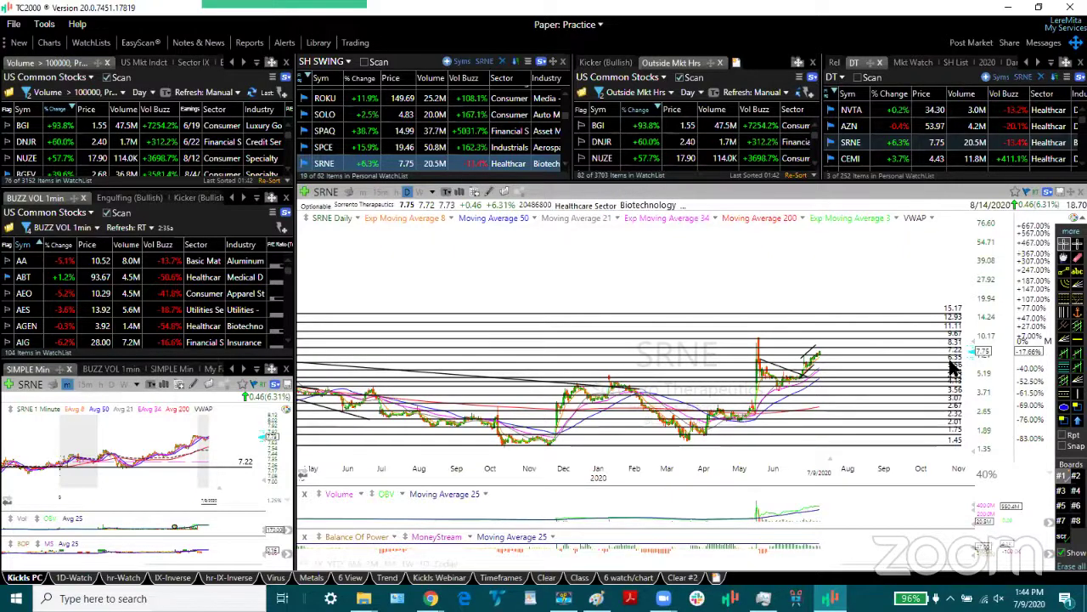
{"action": "scroll", "coordinate": [953, 367], "scroll_direction": "up", "scroll_amount": 5}
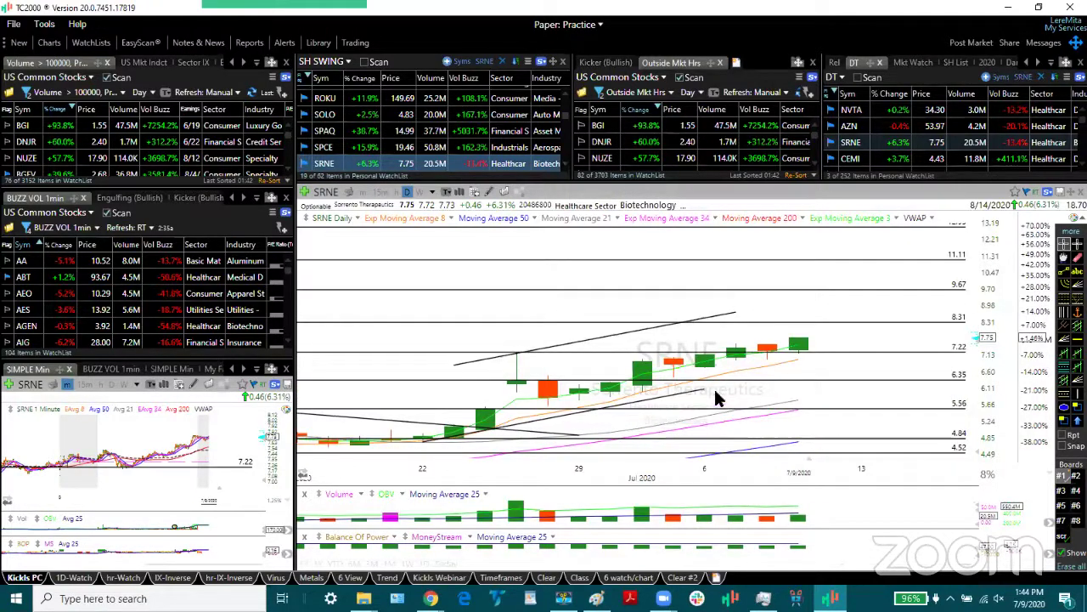
Step: Extend SRNE's rising channel on the daily chart, the lower trendline to about 7/13/20 and the upper one to about 7/10/20
{"action": "left_click_drag", "start_coordinate": [718, 393], "coordinate": [864, 359]}
{"action": "left_click_drag", "start_coordinate": [780, 315], "coordinate": [828, 299]}
{"action": "left_click_drag", "start_coordinate": [955, 338], "coordinate": [945, 280]}
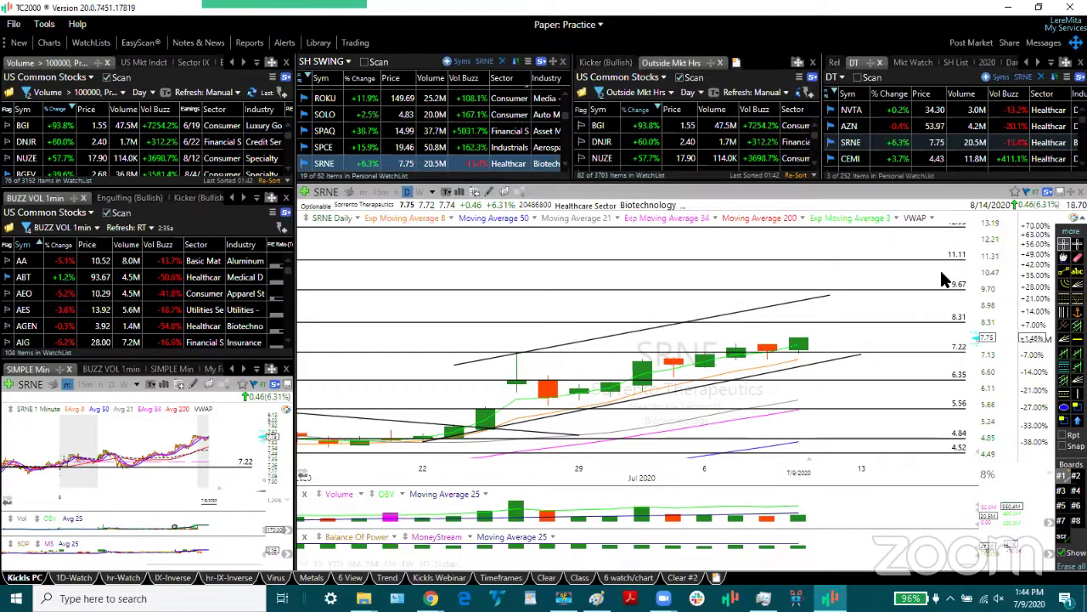
Step: Inspect the data of SRNE's 7/9/20 daily candle and compare it with the preceding candles above the lower trendline
{"action": "left_click", "coordinate": [800, 343]}
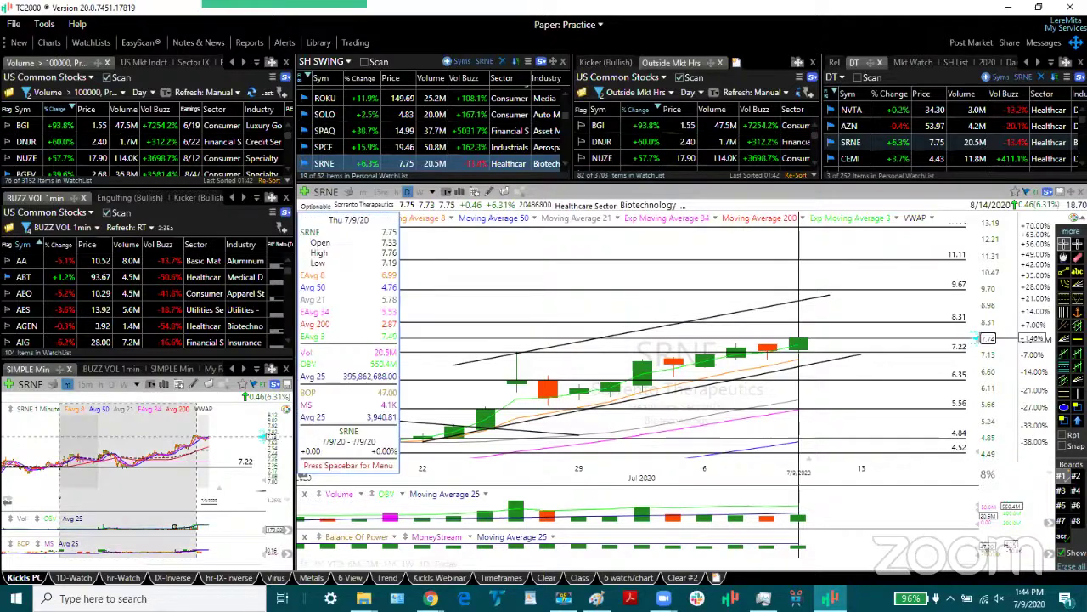
{"action": "mouse_move", "coordinate": [798, 338]}
{"action": "left_mouse_down"}
{"action": "mouse_move", "coordinate": [811, 384]}
{"action": "mouse_move", "coordinate": [821, 333]}
{"action": "mouse_move", "coordinate": [804, 333]}
{"action": "left_mouse_up"}
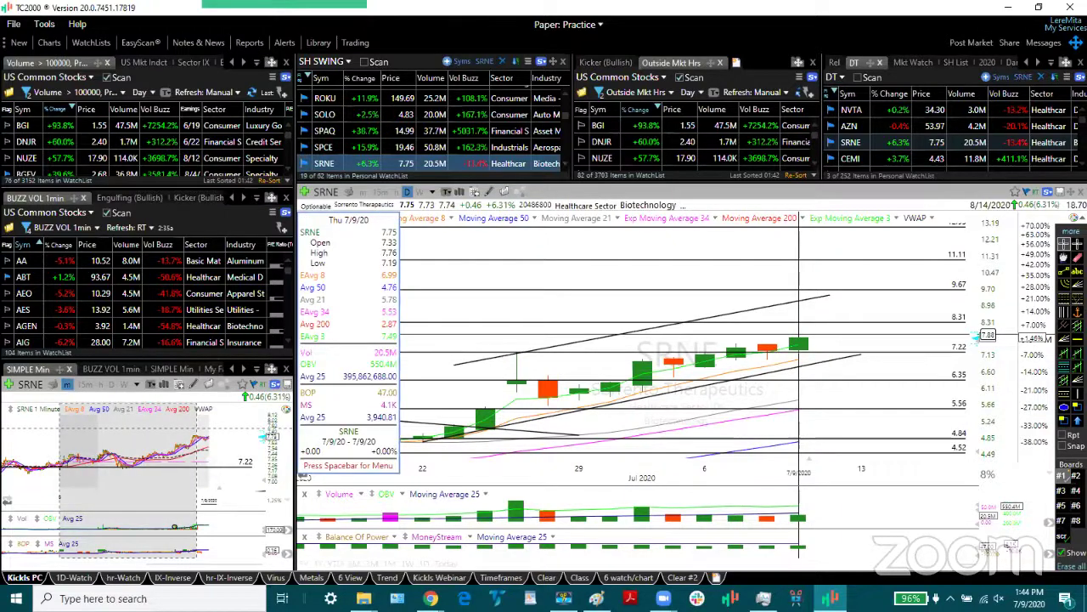
{"action": "left_click_drag", "start_coordinate": [804, 333], "coordinate": [804, 333]}
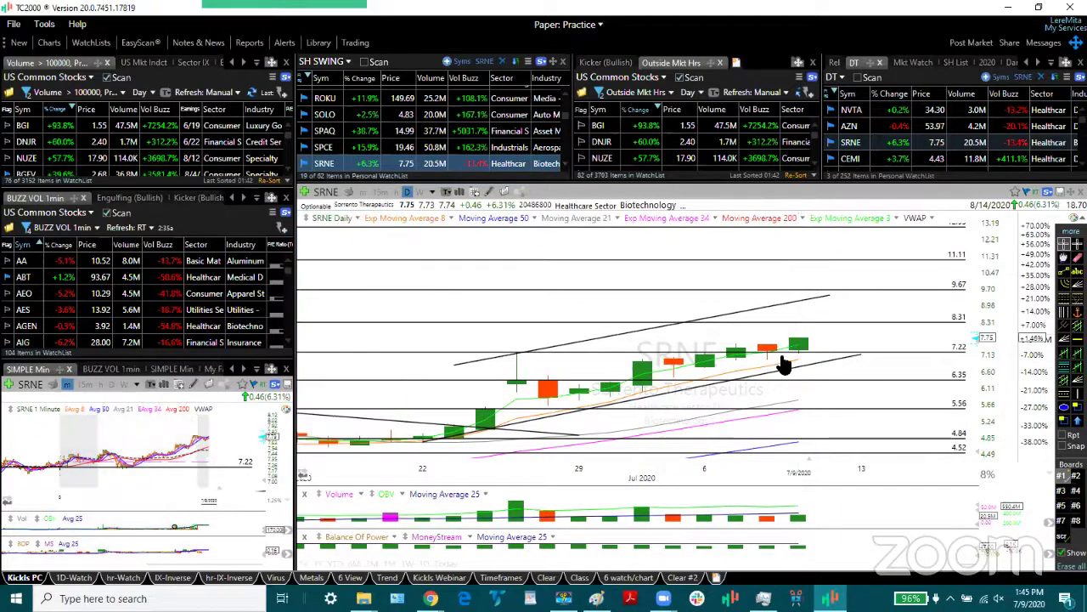
{"action": "left_click_drag", "start_coordinate": [757, 365], "coordinate": [734, 368]}
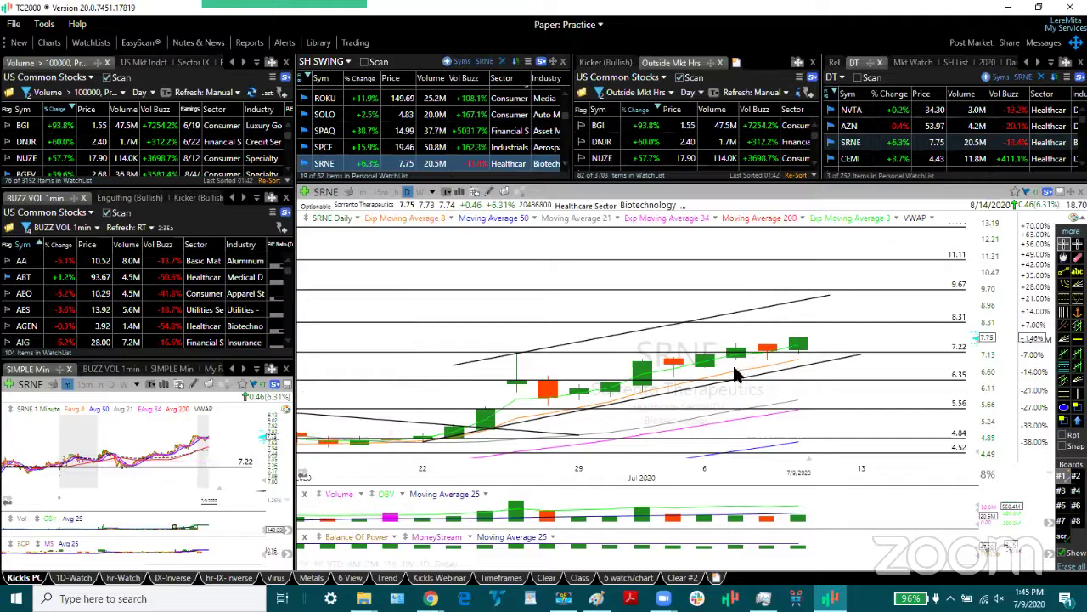
Step: Review the daily charts of TNDM and VUZI from the SH SWING watchlist around their early July candles
{"action": "key", "text": "space"}
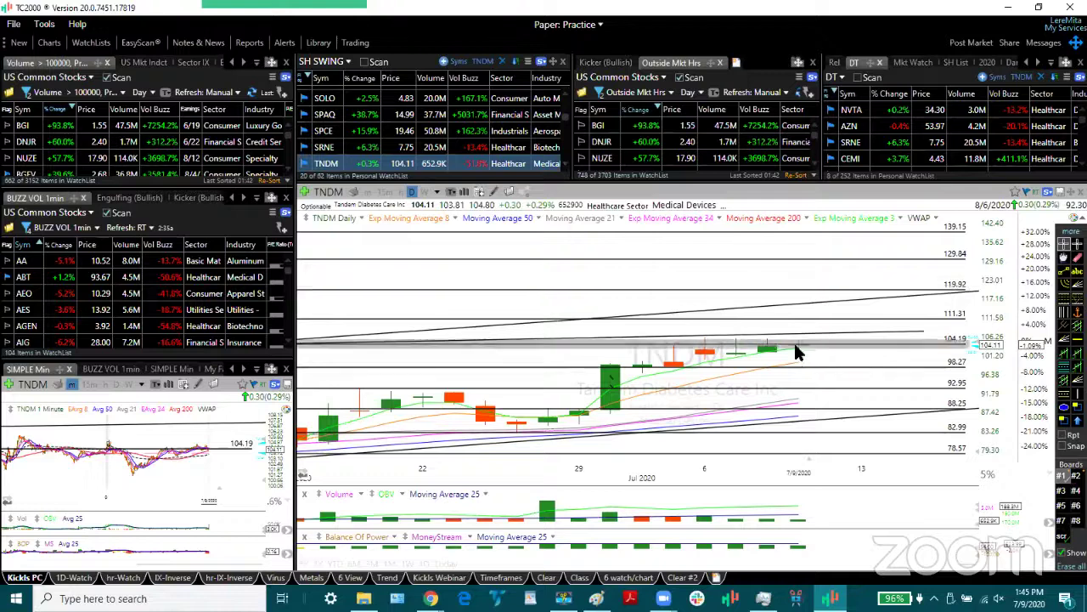
{"action": "key", "text": "space"}
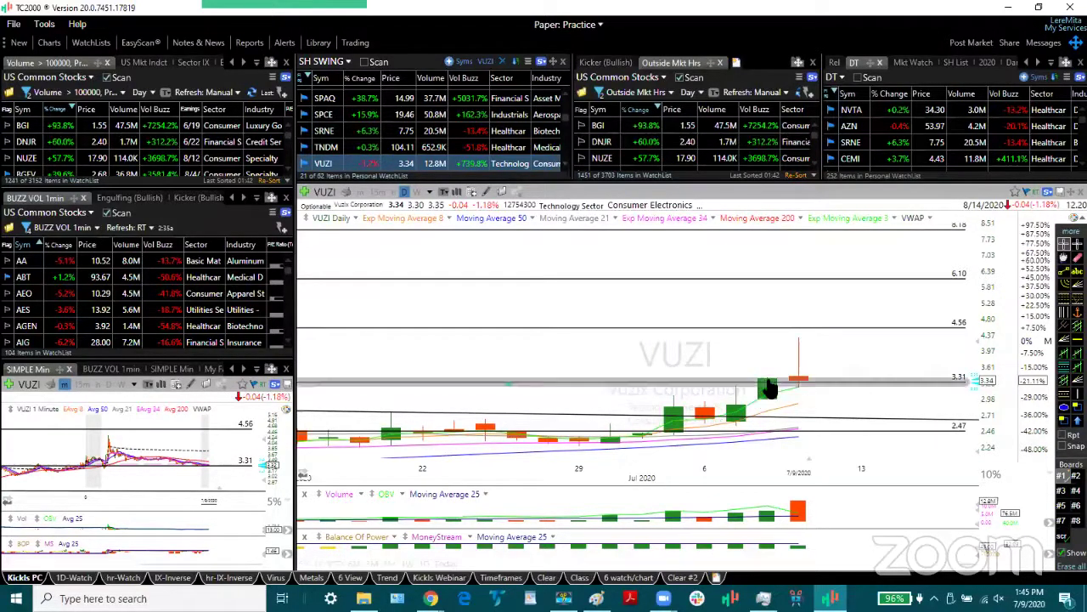
Step: Review VUZI's 7/9/20 session on the 1-minute chart and return to its daily chart
{"action": "left_click", "coordinate": [445, 565]}
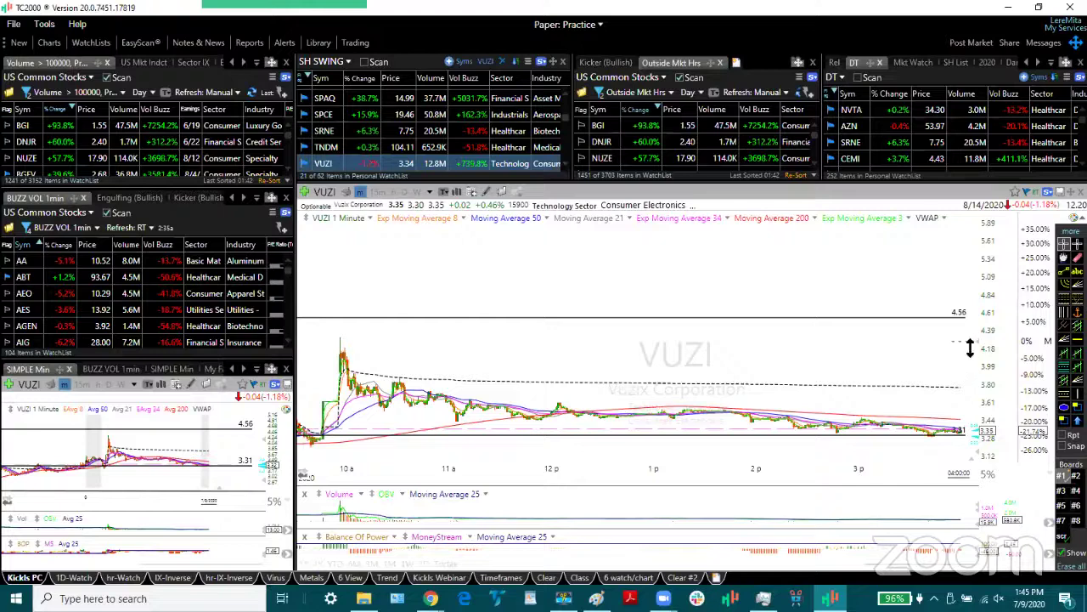
{"action": "left_click_drag", "start_coordinate": [973, 350], "coordinate": [973, 293]}
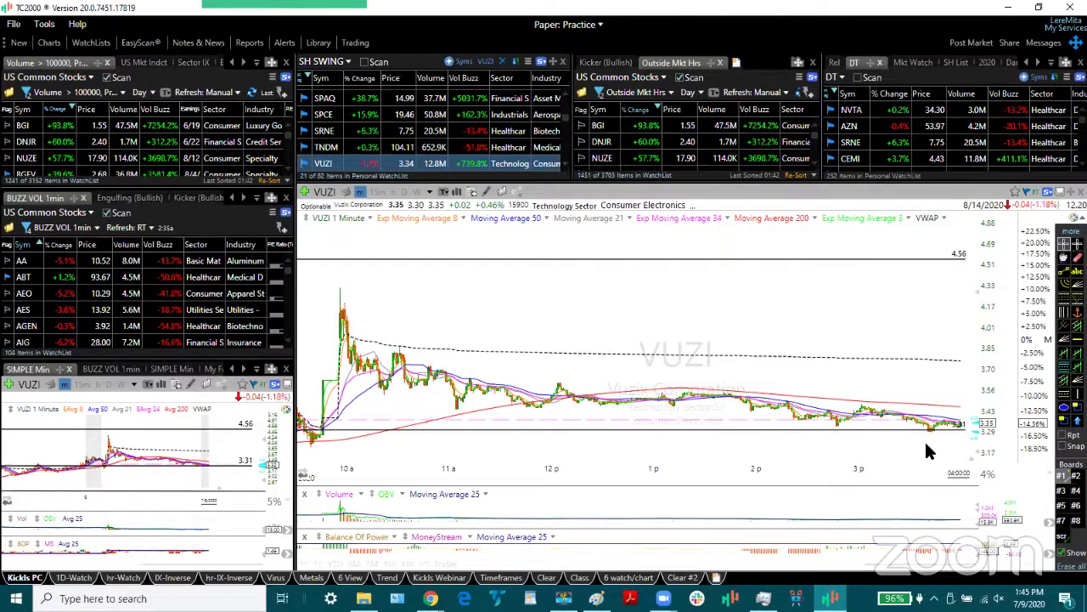
{"action": "key", "text": "4"}
{"action": "scroll", "coordinate": [926, 443], "scroll_direction": "up", "scroll_amount": 5}
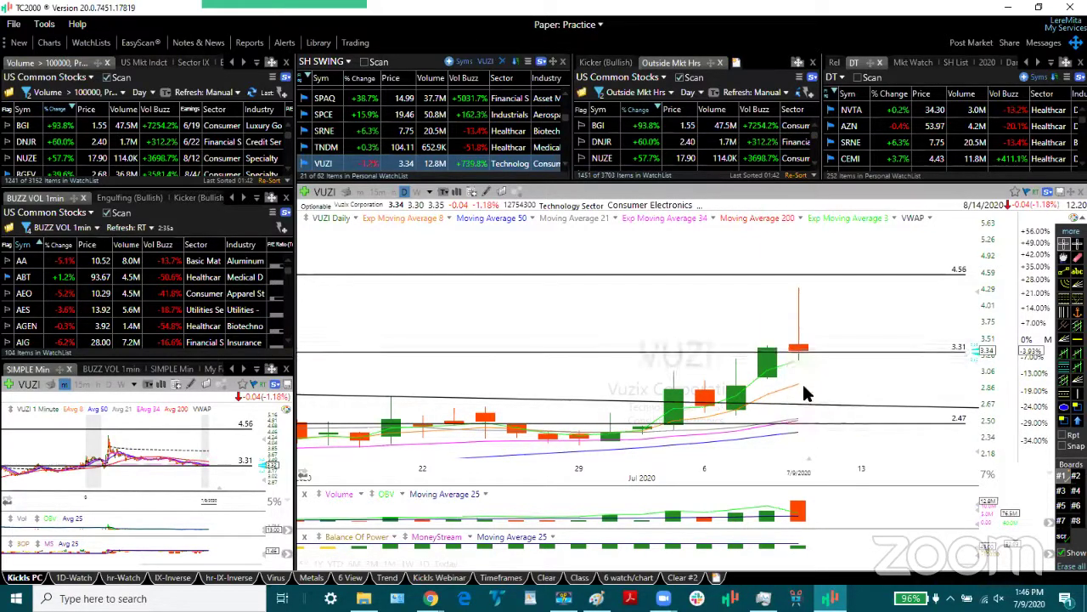
Step: Review VUZI's longer daily history against its descending trendline and horizontal price levels
{"action": "left_click", "coordinate": [802, 375]}
{"action": "left_click_drag", "start_coordinate": [960, 563], "coordinate": [872, 561]}
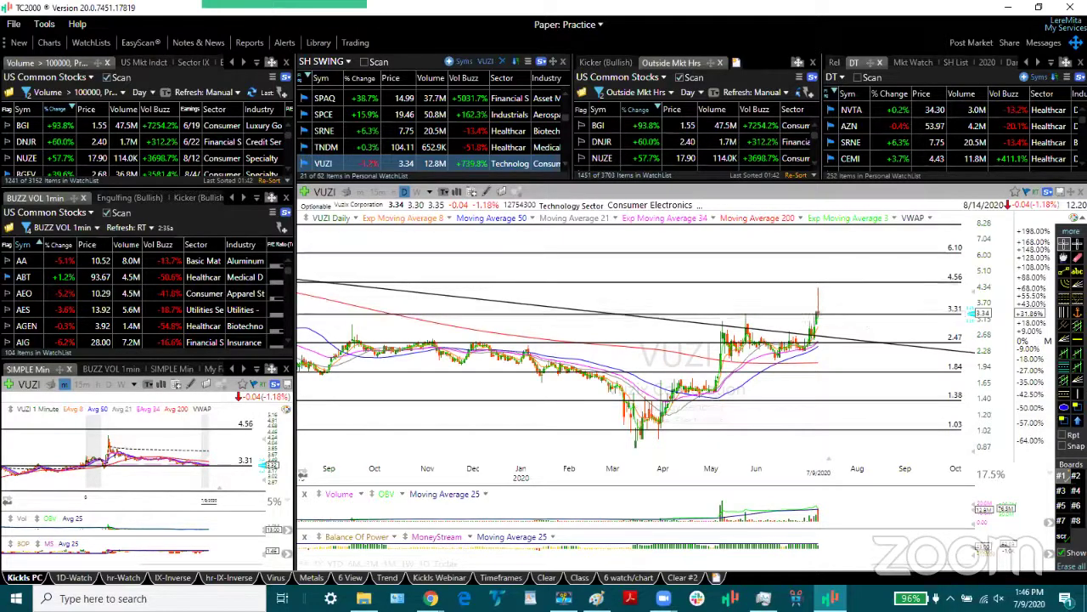
{"action": "left_click_drag", "start_coordinate": [873, 564], "coordinate": [917, 562]}
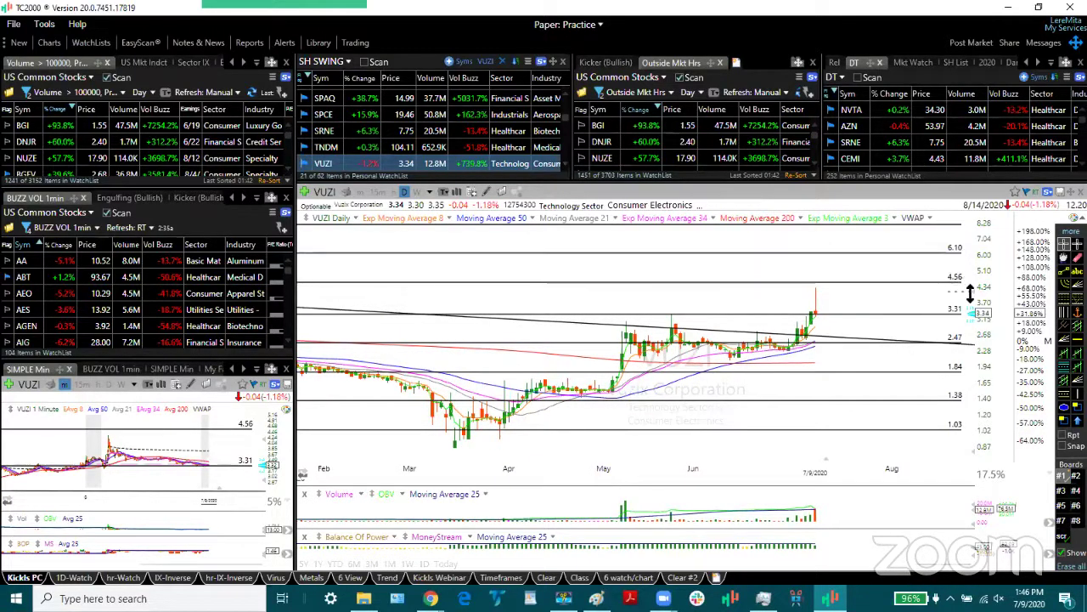
{"action": "left_click_drag", "start_coordinate": [970, 308], "coordinate": [970, 303]}
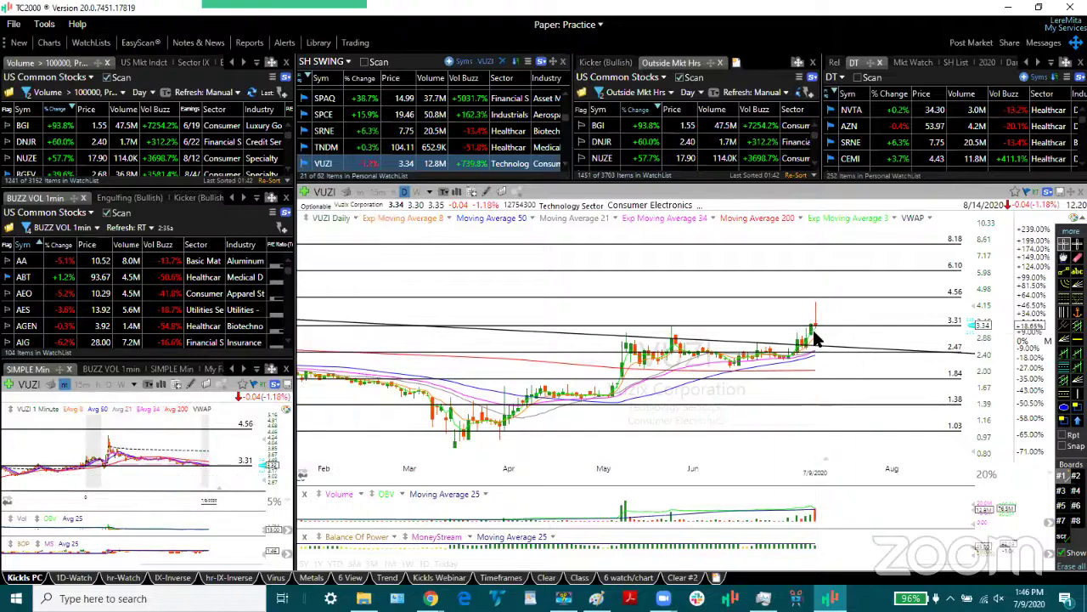
Step: Open WTRH from the SH SWING watchlist and compare its 6/30/20 and 7/9/20 daily candles
{"action": "key", "text": "space"}
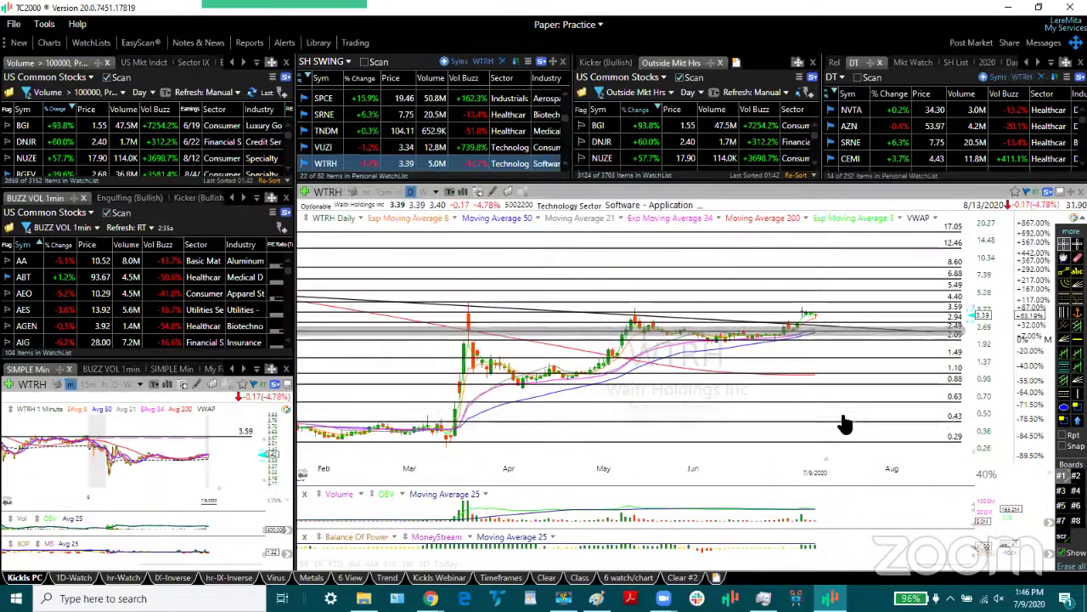
{"action": "left_click_drag", "start_coordinate": [919, 563], "coordinate": [959, 549]}
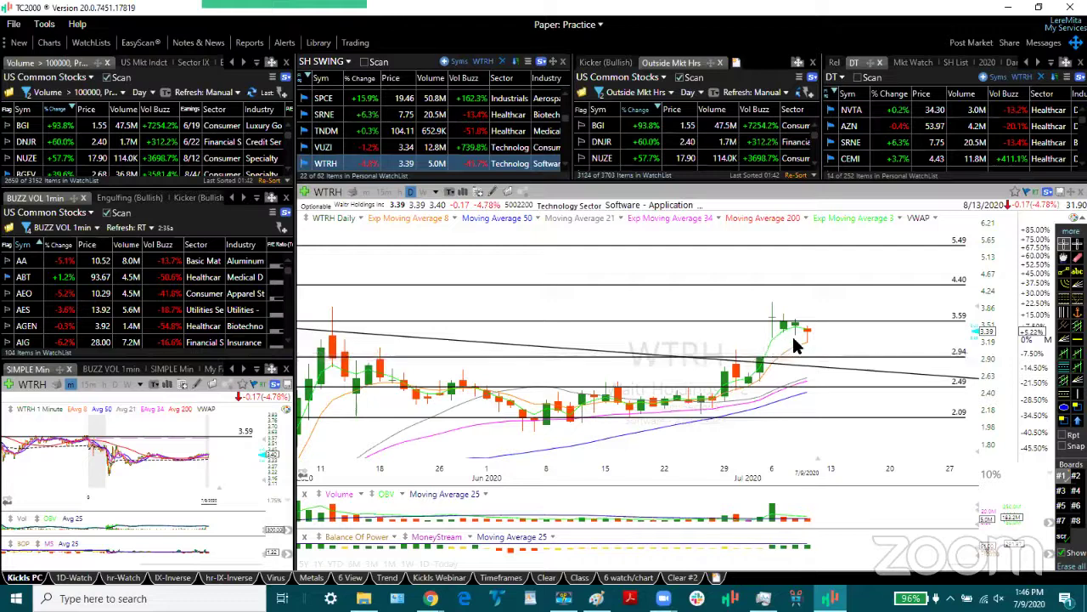
{"action": "left_click", "coordinate": [737, 353]}
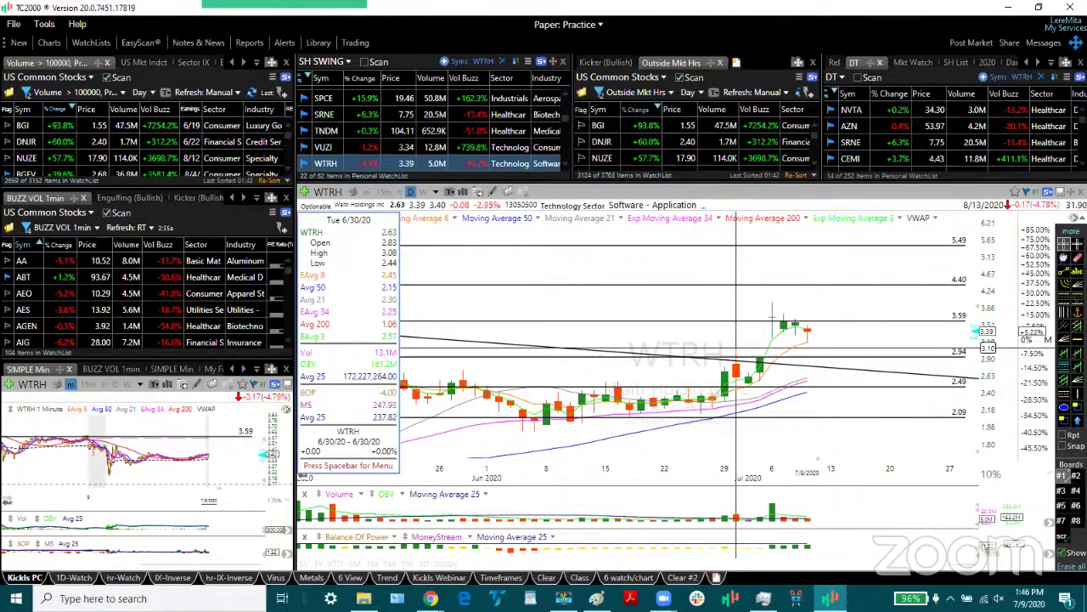
{"action": "left_click", "coordinate": [803, 339]}
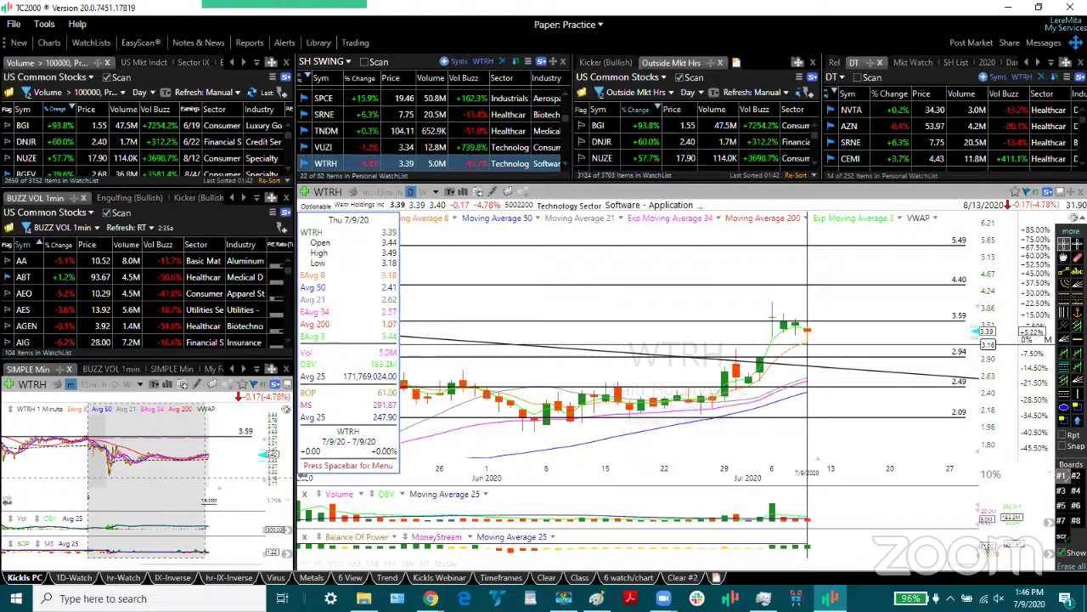
{"action": "left_click", "coordinate": [736, 353]}
{"action": "left_click", "coordinate": [808, 284]}
{"action": "left_click", "coordinate": [737, 355]}
{"action": "left_click", "coordinate": [804, 277]}
{"action": "left_click", "coordinate": [808, 344]}
{"action": "left_click", "coordinate": [761, 353]}
{"action": "left_click", "coordinate": [761, 353]}
Step: Shift WTRH's descending trendline slightly upward in parallel on the daily chart, so it crosses the 2.94 level near 7/13/20
{"action": "left_click_drag", "start_coordinate": [973, 312], "coordinate": [977, 338]}
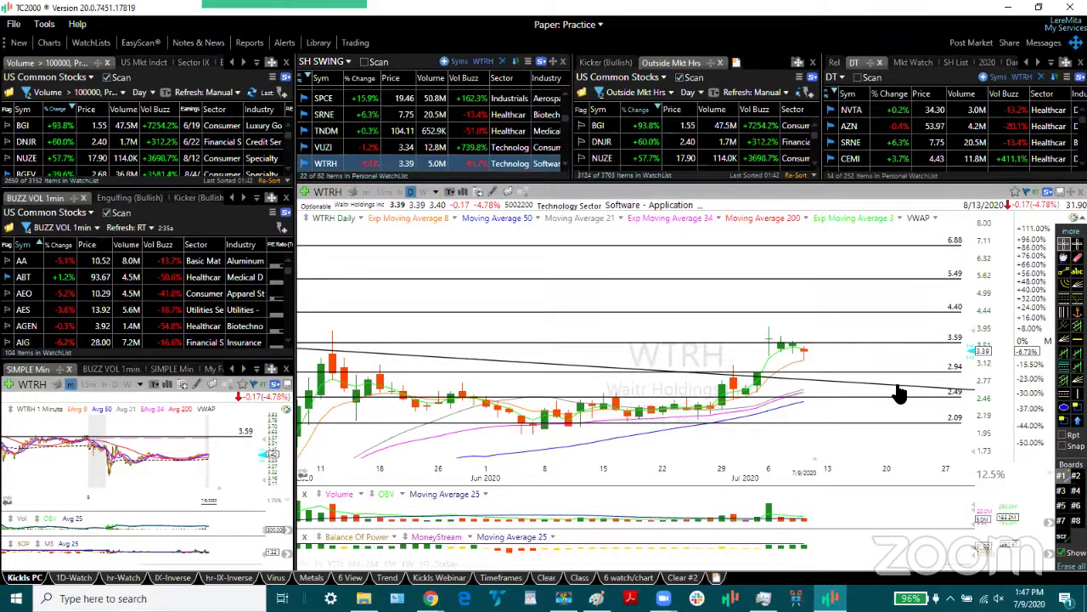
{"action": "left_click_drag", "start_coordinate": [901, 393], "coordinate": [889, 386]}
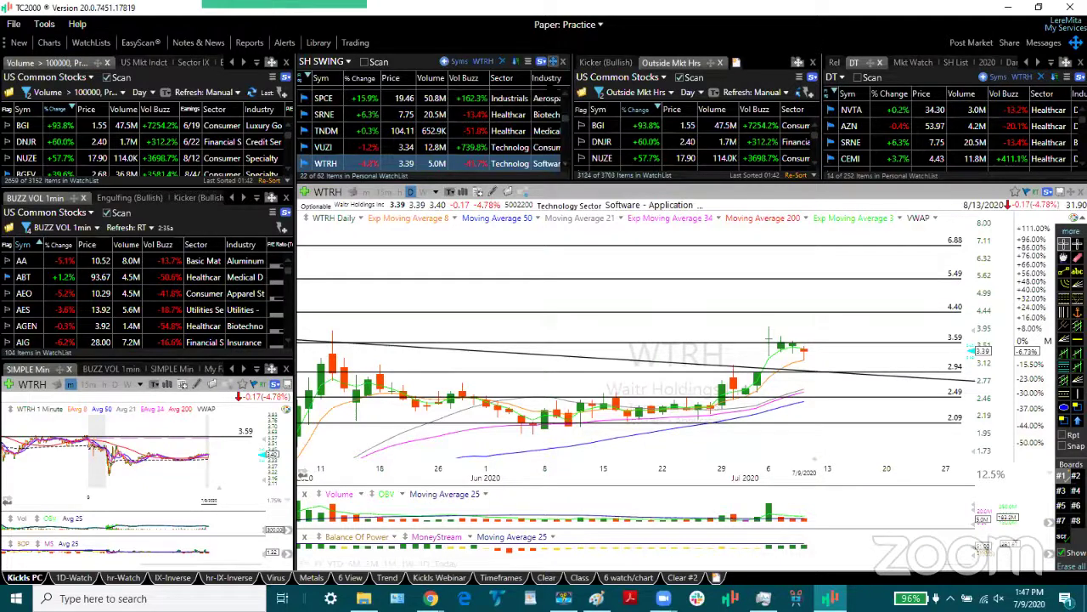